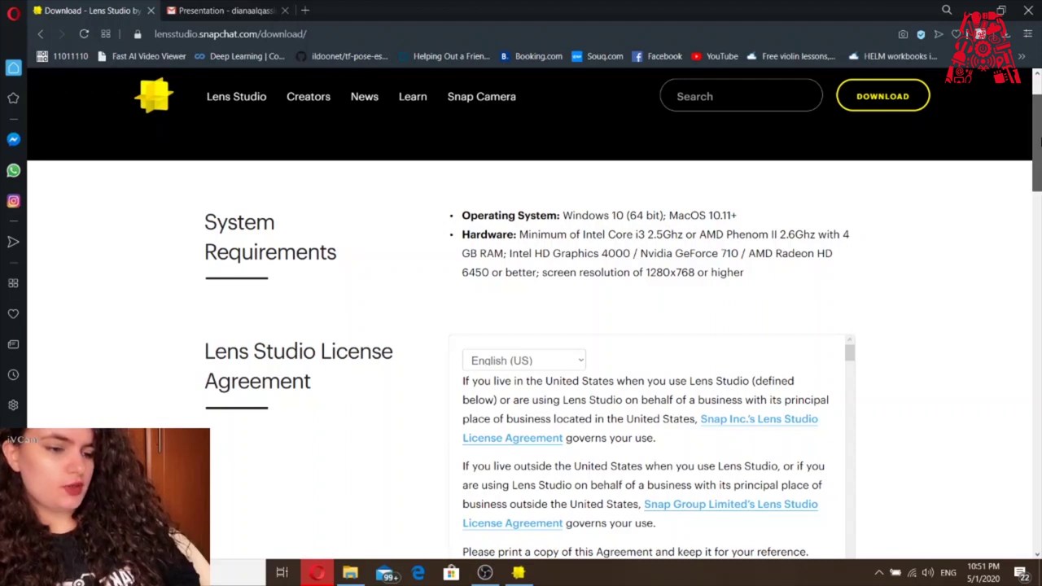
- Find the download form below the Lens Studio license agreement and complete its "I'm not a robot" check
{"action": "left_click_drag", "start_coordinate": [1038, 140], "coordinate": [1038, 135]}
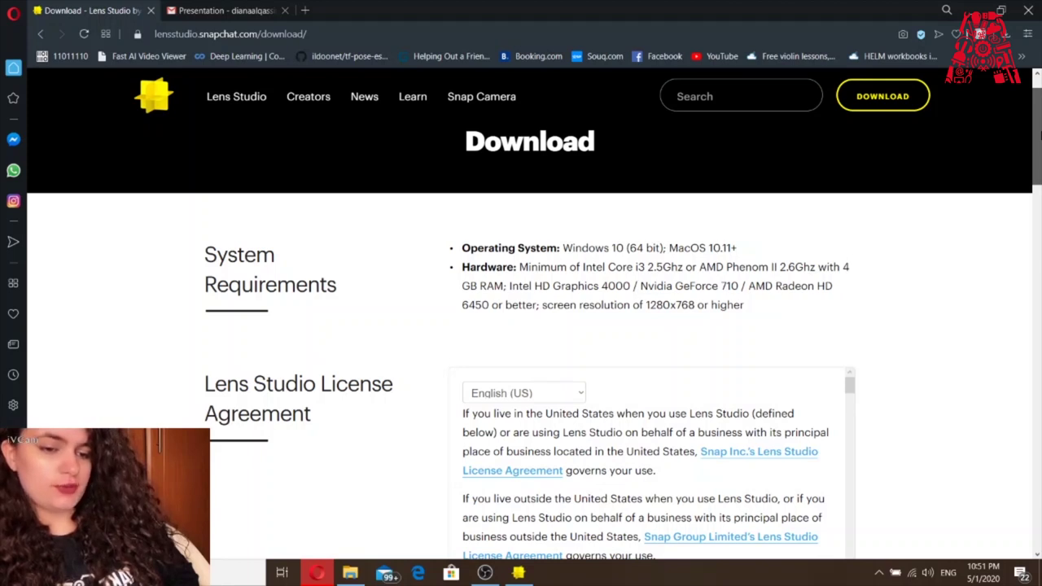
{"action": "scroll", "coordinate": [607, 172], "scroll_direction": "down", "scroll_amount": 6}
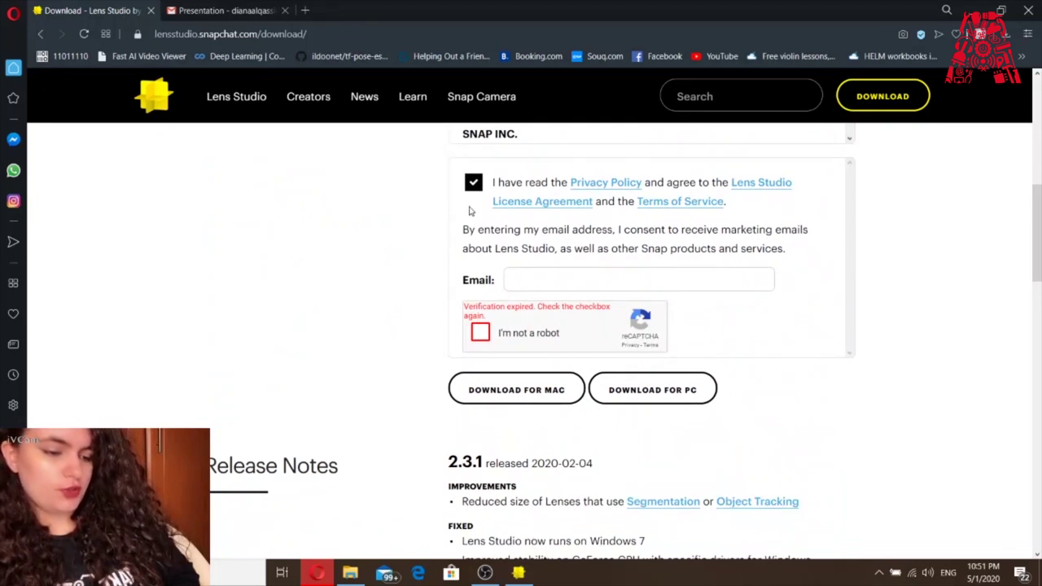
{"action": "left_click", "coordinate": [480, 333]}
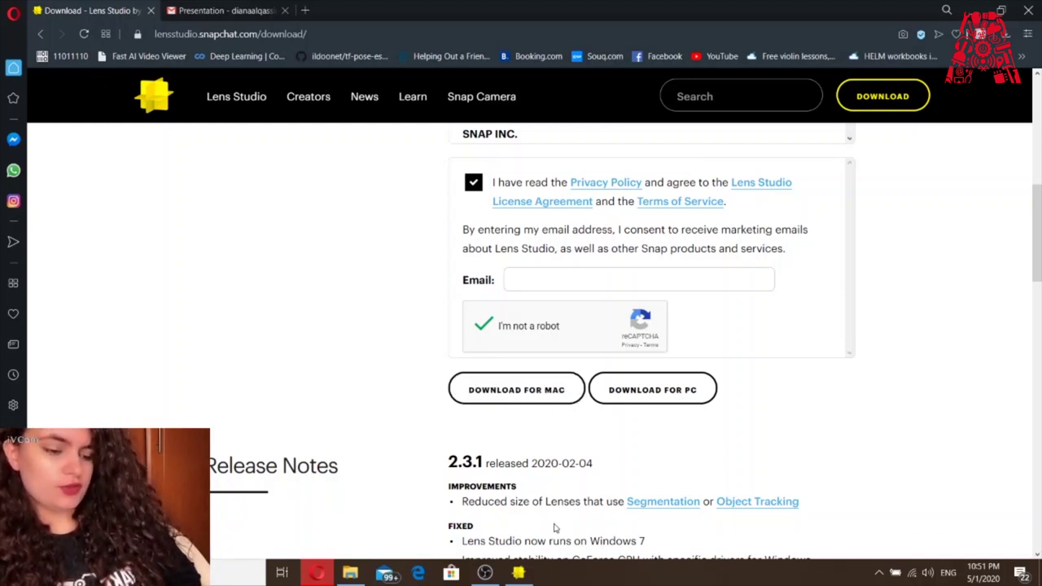
- Switch to Lens Studio, create a new project and add a Face Mask effect to it
{"action": "left_click", "coordinate": [519, 573]}
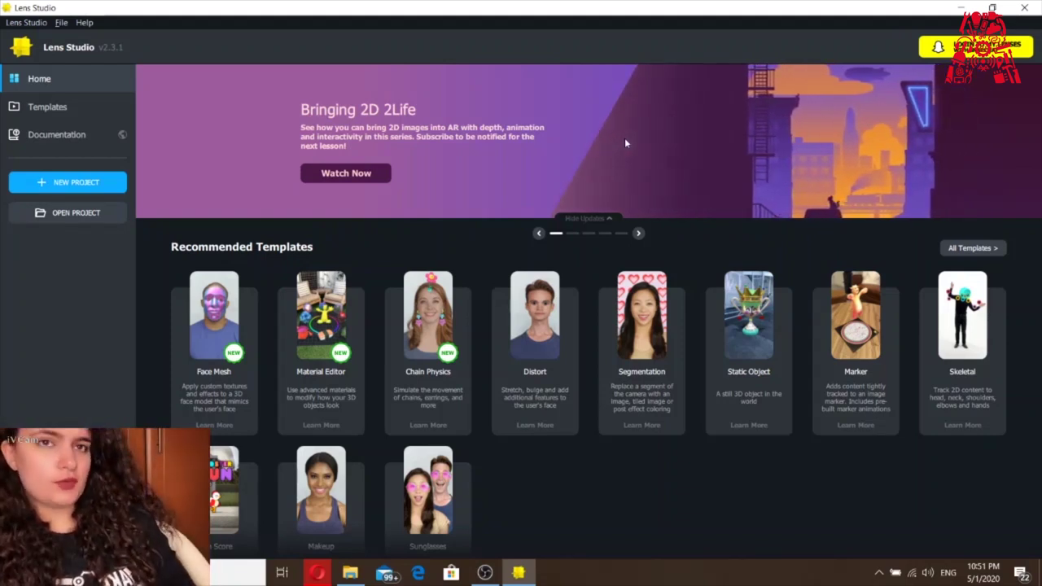
{"action": "left_click", "coordinate": [55, 184]}
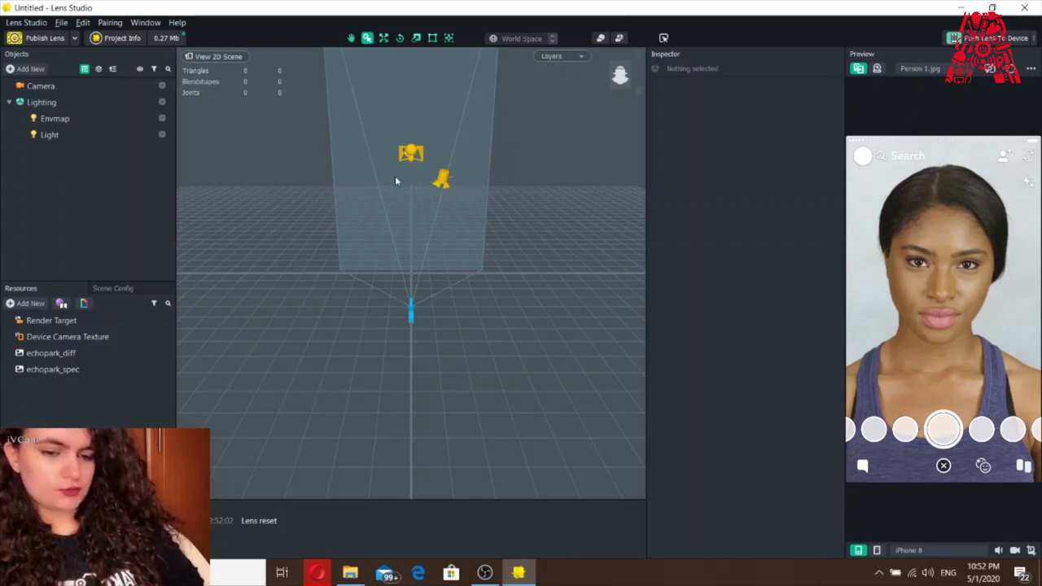
{"action": "left_click", "coordinate": [21, 69]}
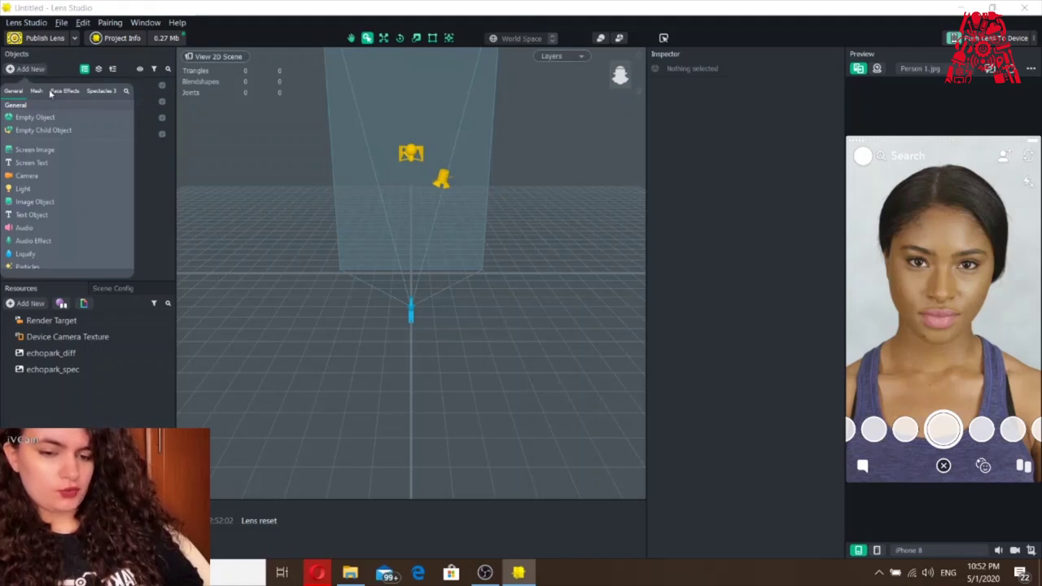
{"action": "left_click", "coordinate": [51, 93]}
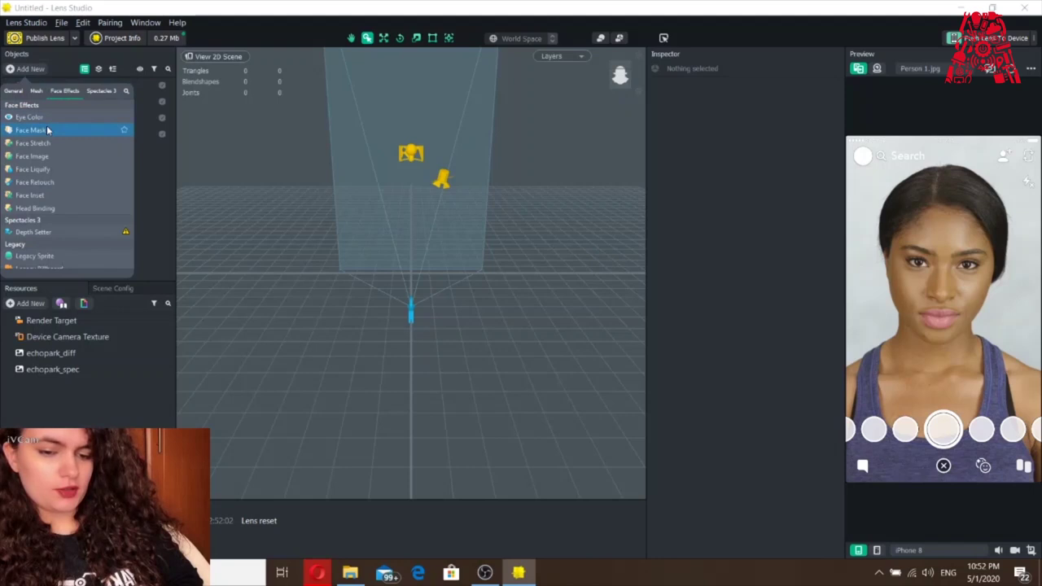
{"action": "left_click", "coordinate": [62, 129]}
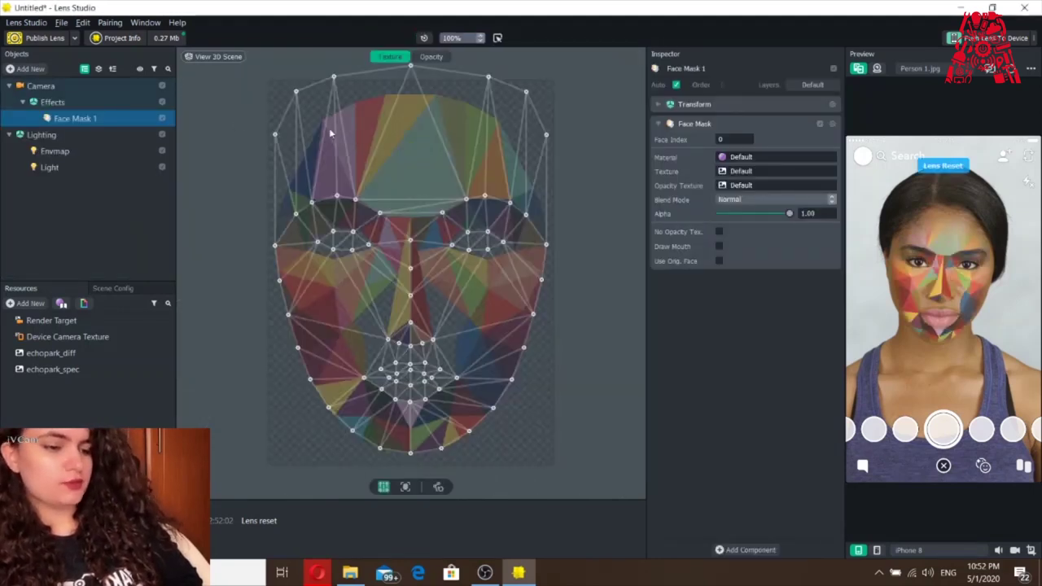
- Import Krrish-PNG-Clipart from Downloads as the face mask's texture and enable the mask's no opacity texture option
{"action": "left_click", "coordinate": [754, 170]}
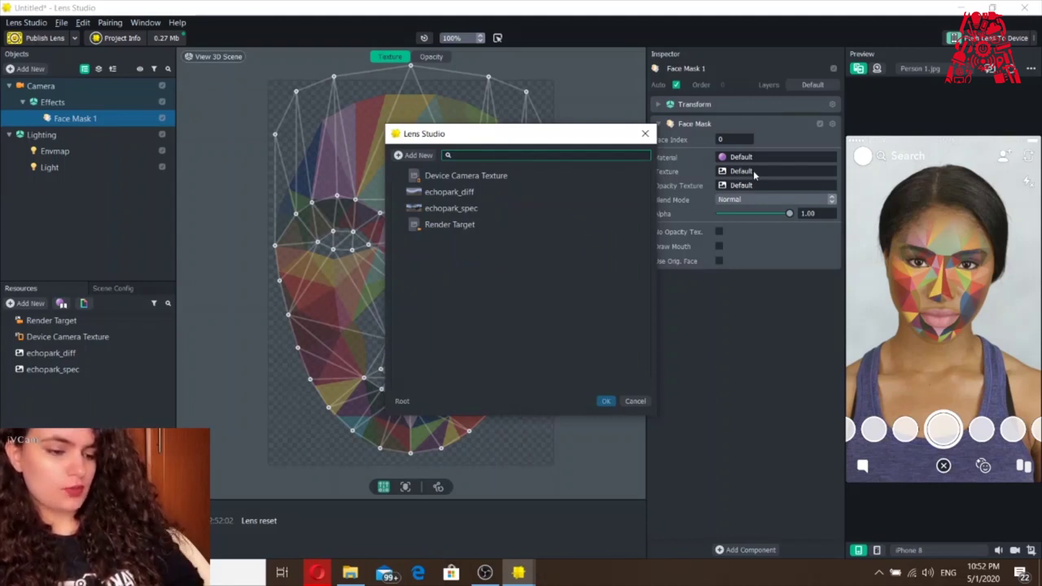
{"action": "left_click", "coordinate": [411, 154]}
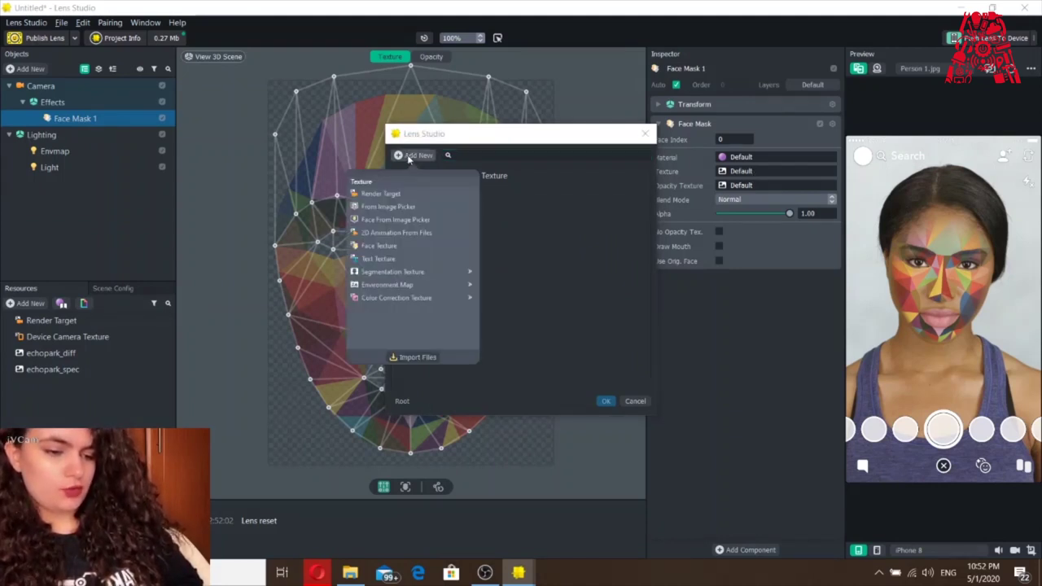
{"action": "left_click", "coordinate": [418, 357]}
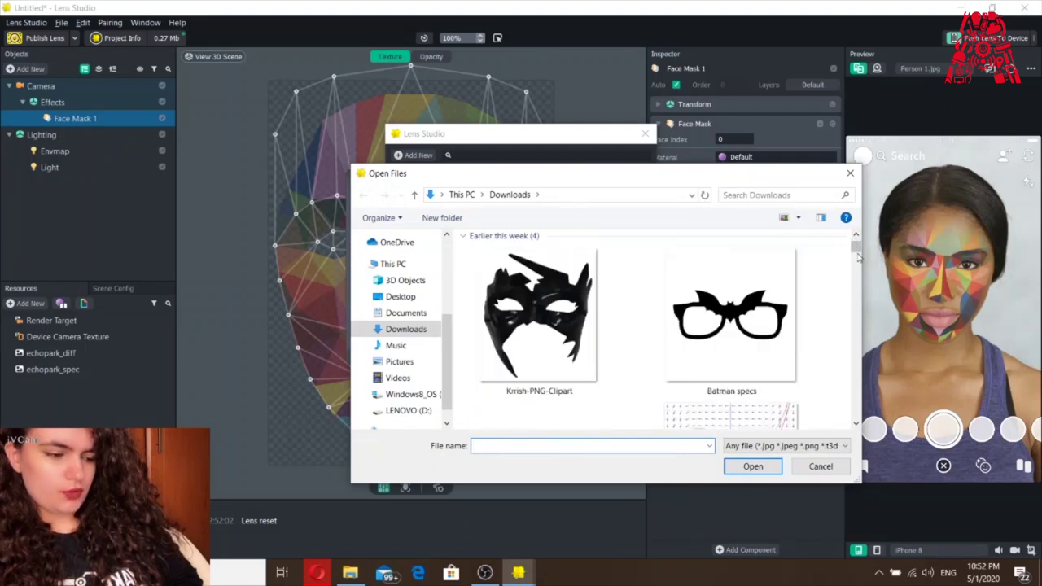
{"action": "left_click", "coordinate": [560, 308]}
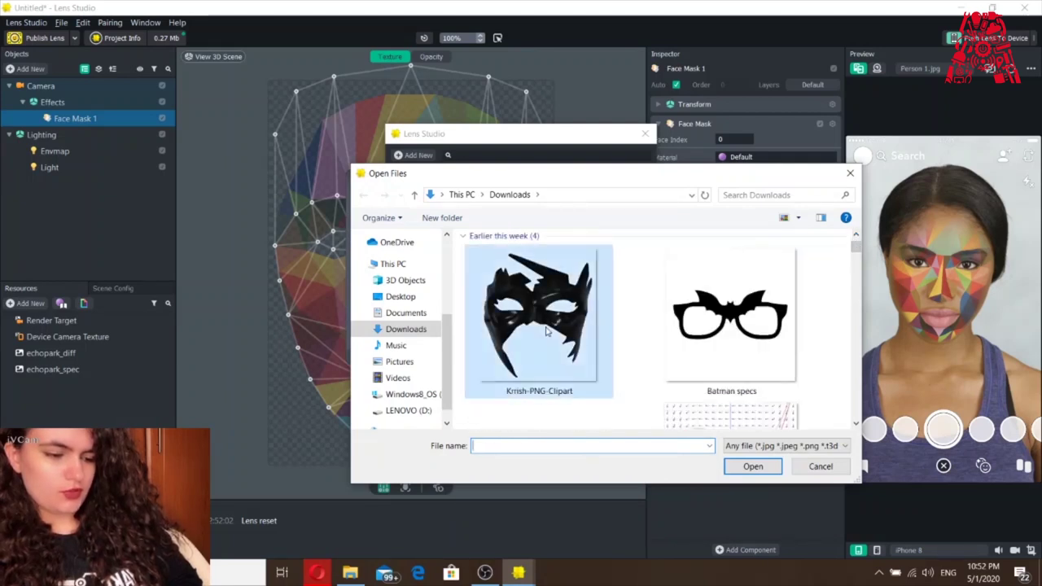
{"action": "left_click", "coordinate": [752, 466]}
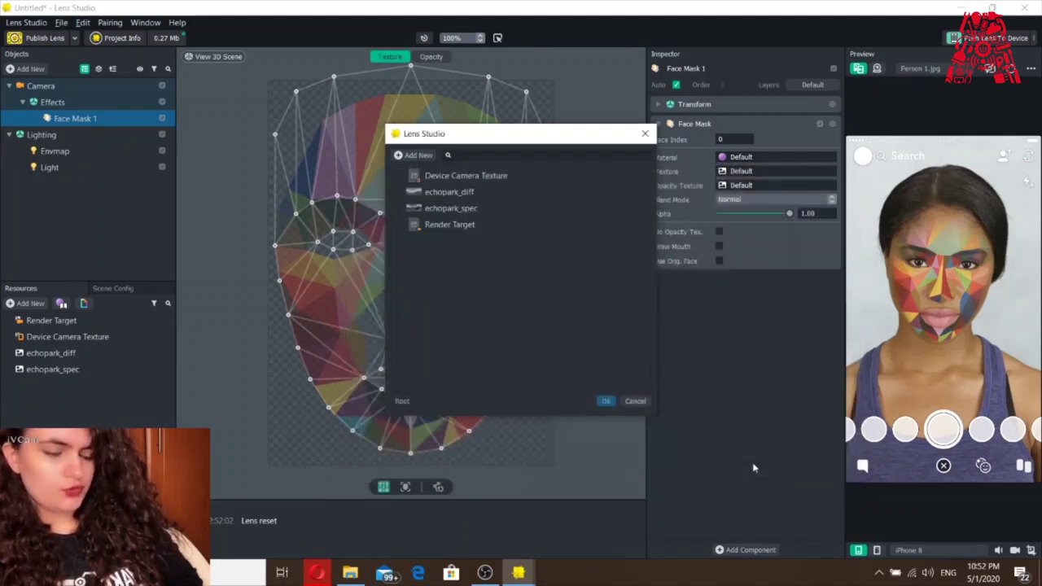
{"action": "left_click", "coordinate": [605, 401]}
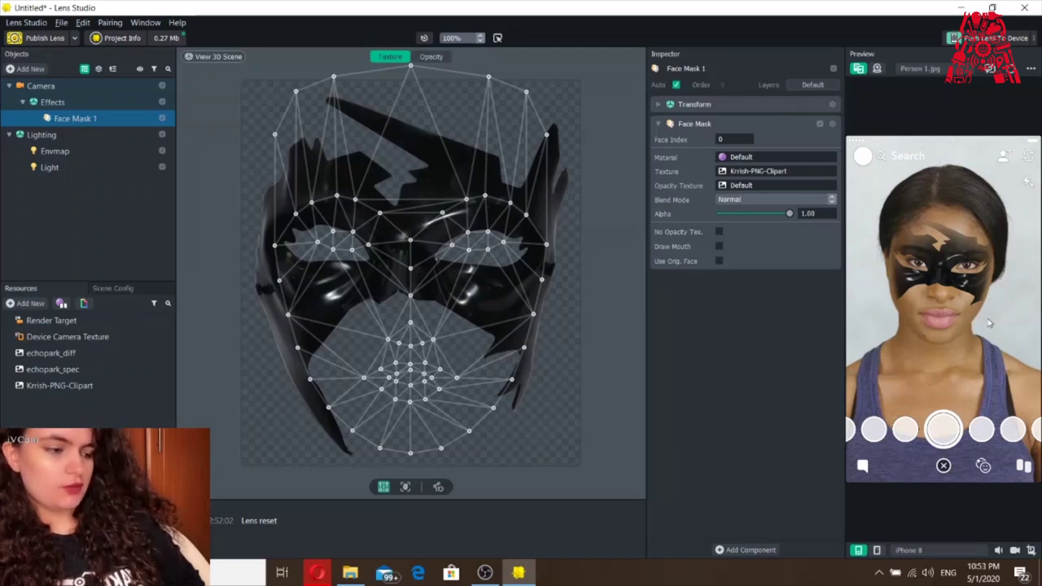
{"action": "left_click", "coordinate": [719, 232]}
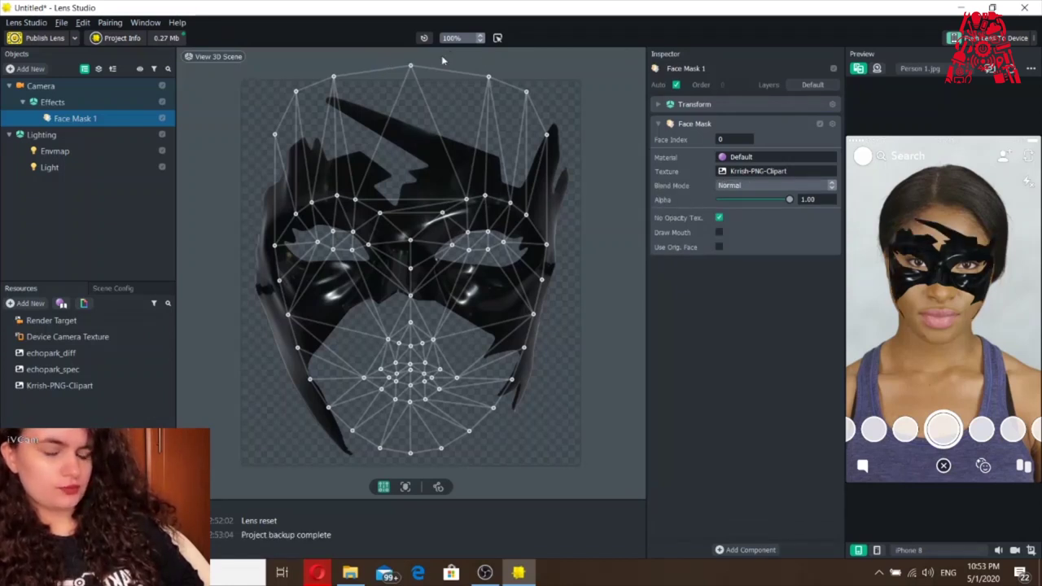
- With the mask editor at 75%, select all face mesh points, then scale and move them slightly to fit the mask image
{"action": "left_click", "coordinate": [475, 38]}
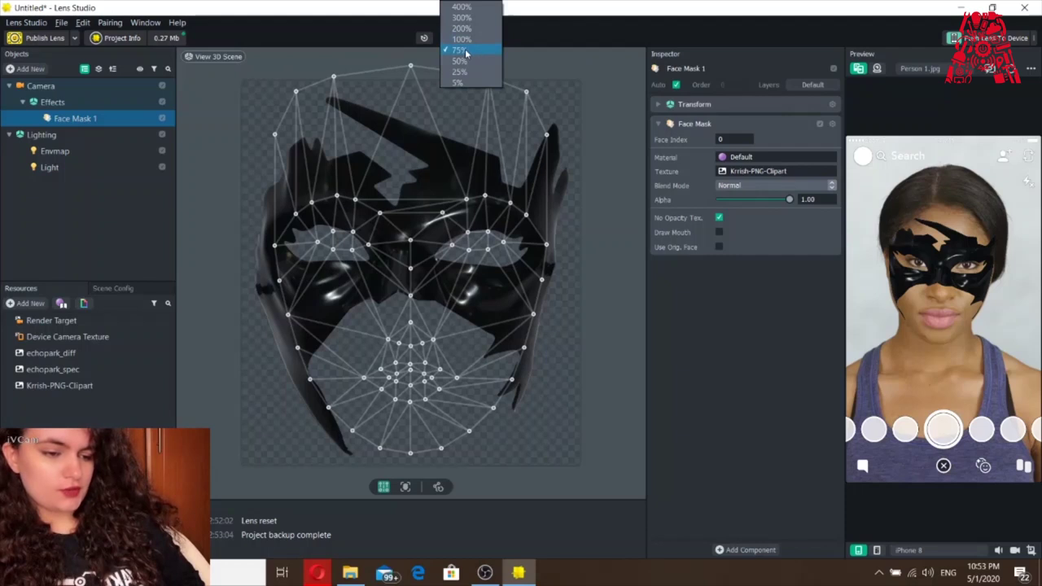
{"action": "left_click", "coordinate": [465, 51]}
{"action": "left_click_drag", "start_coordinate": [244, 80], "coordinate": [621, 498]}
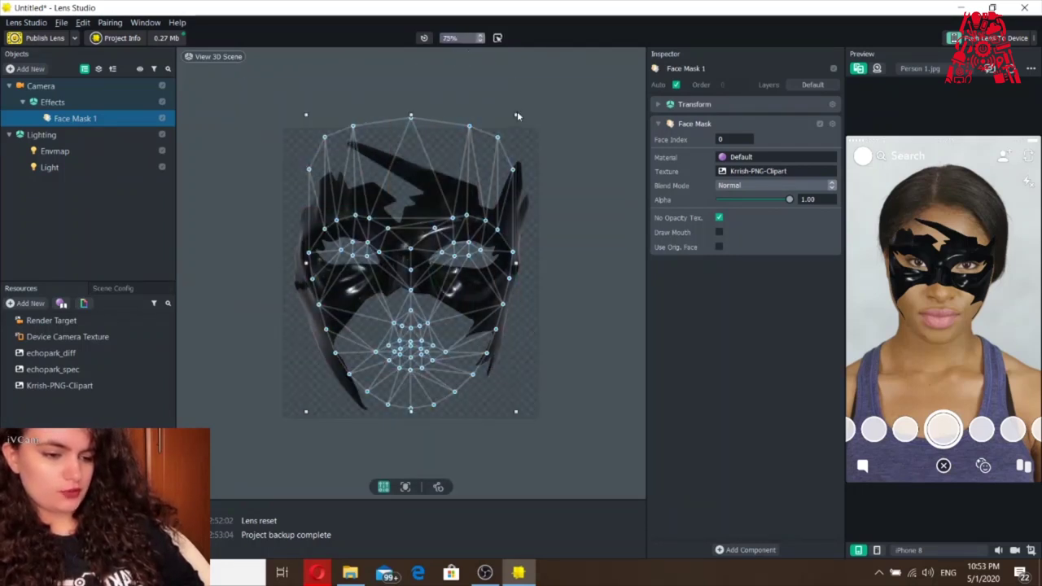
{"action": "mouse_move", "coordinate": [516, 115]}
{"action": "left_mouse_down"}
{"action": "mouse_move", "coordinate": [530, 109]}
{"action": "mouse_move", "coordinate": [510, 142]}
{"action": "mouse_move", "coordinate": [591, 111]}
{"action": "mouse_move", "coordinate": [529, 139]}
{"action": "mouse_move", "coordinate": [522, 106]}
{"action": "left_mouse_up"}
{"action": "mouse_move", "coordinate": [446, 138]}
{"action": "left_mouse_down"}
{"action": "mouse_move", "coordinate": [449, 149]}
{"action": "mouse_move", "coordinate": [440, 145]}
{"action": "left_mouse_up"}
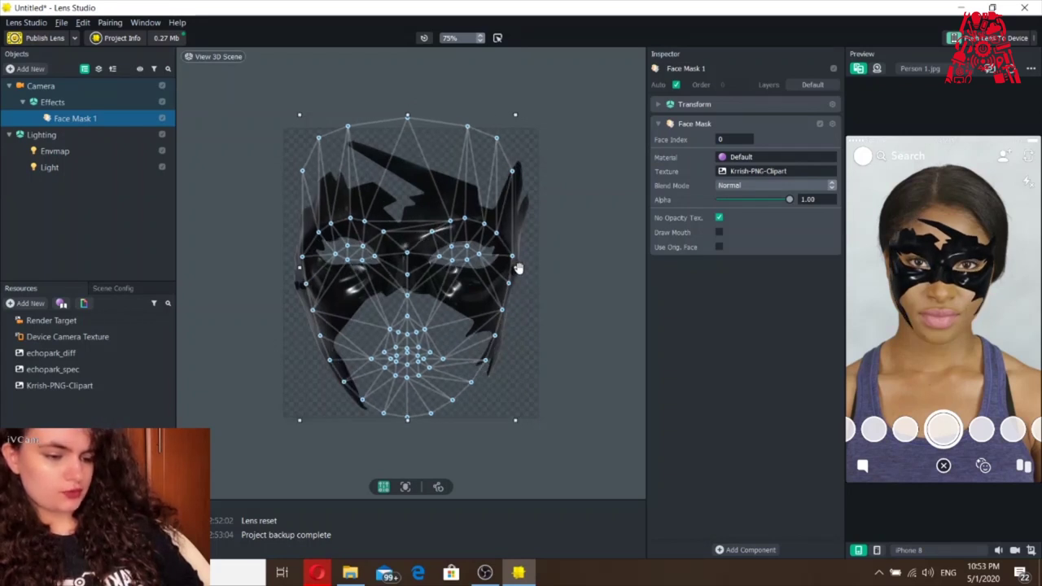
{"action": "left_click_drag", "start_coordinate": [515, 268], "coordinate": [519, 267]}
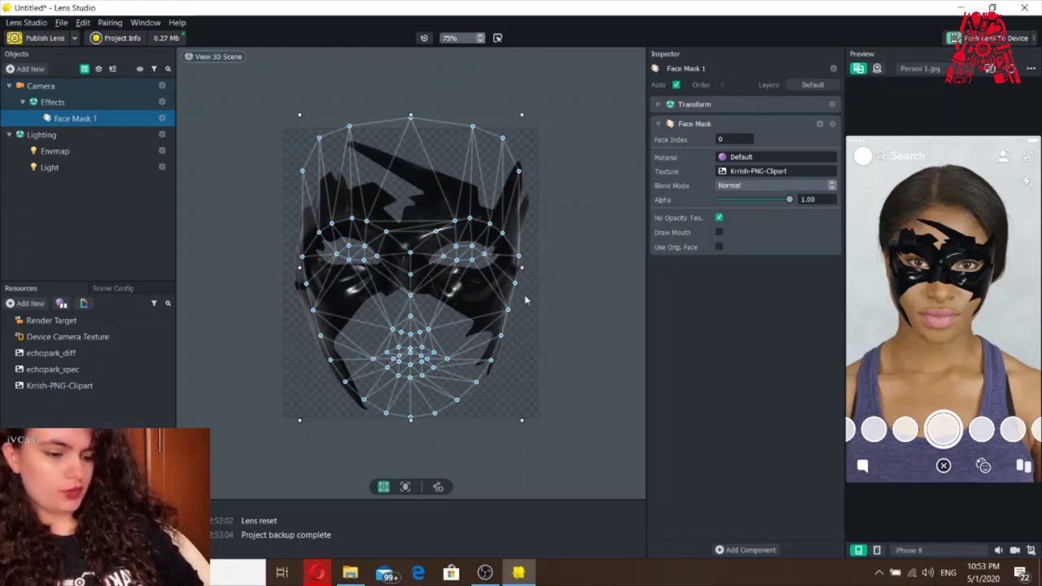
{"action": "left_click_drag", "start_coordinate": [411, 202], "coordinate": [409, 206]}
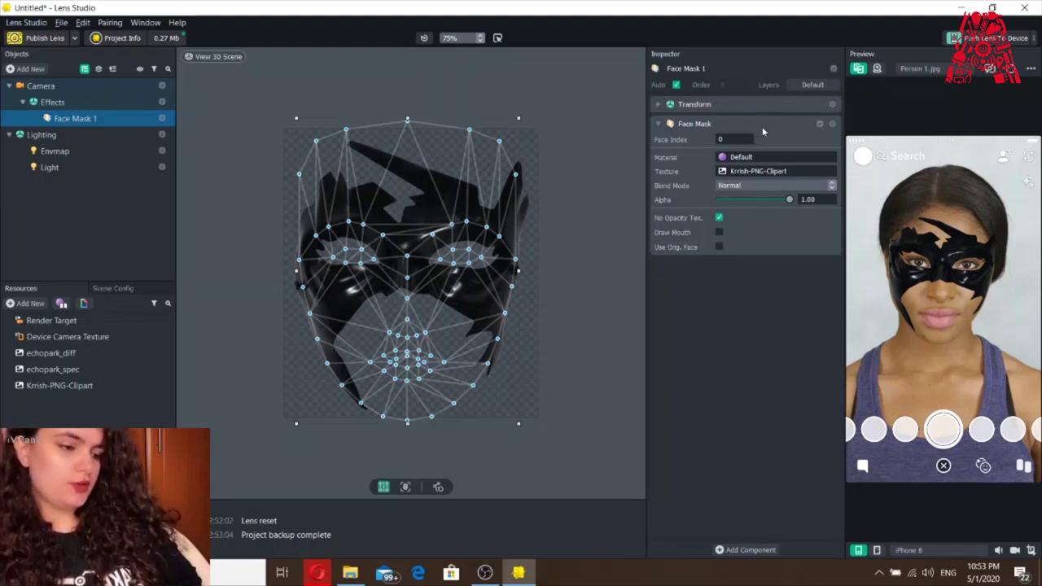
- Switch the lens preview to the two-person photo Pair 2.jpg
{"action": "left_click", "coordinate": [936, 71]}
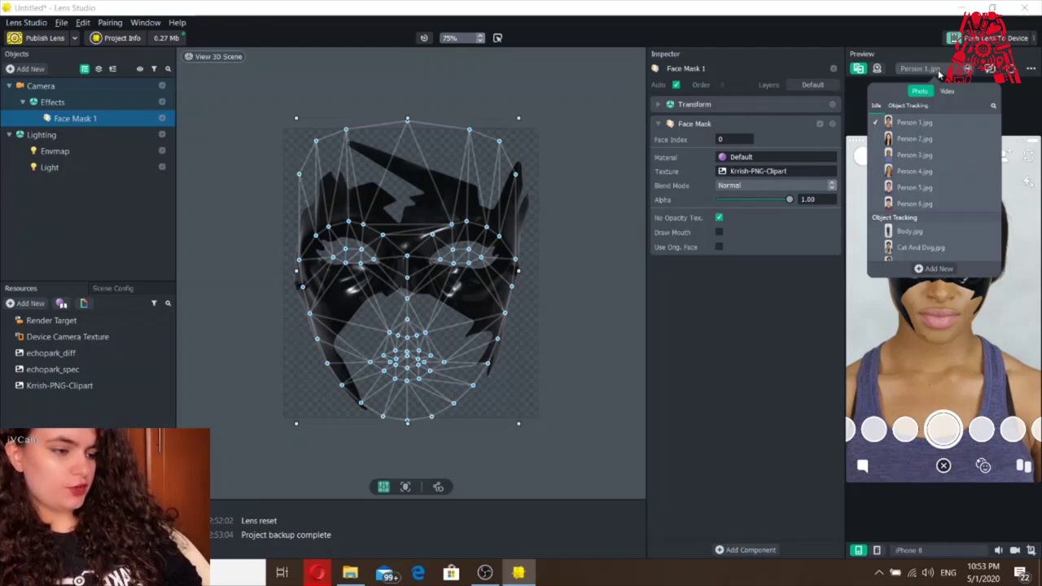
{"action": "left_click", "coordinate": [951, 142]}
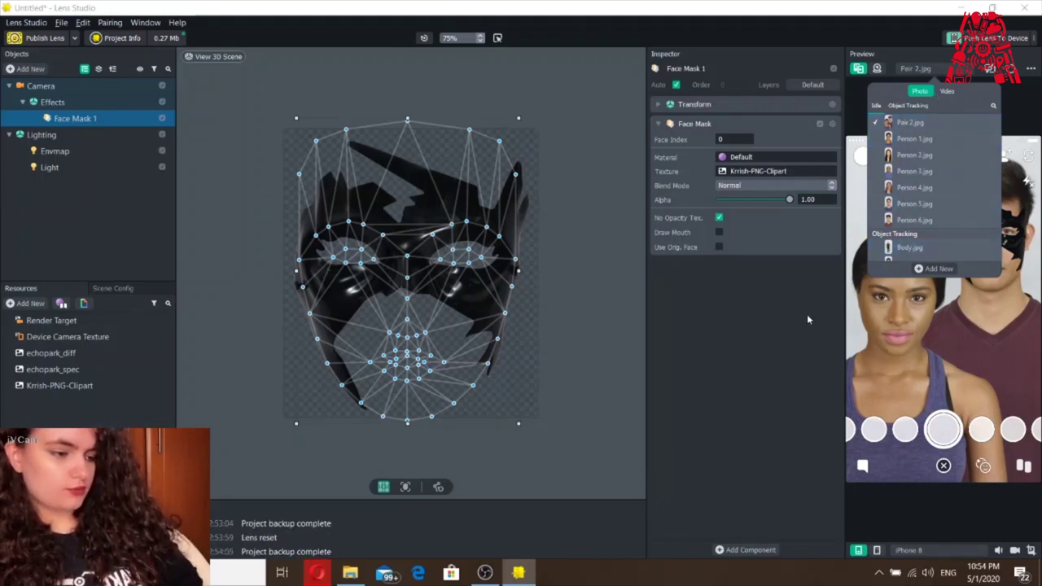
{"action": "left_click", "coordinate": [780, 342]}
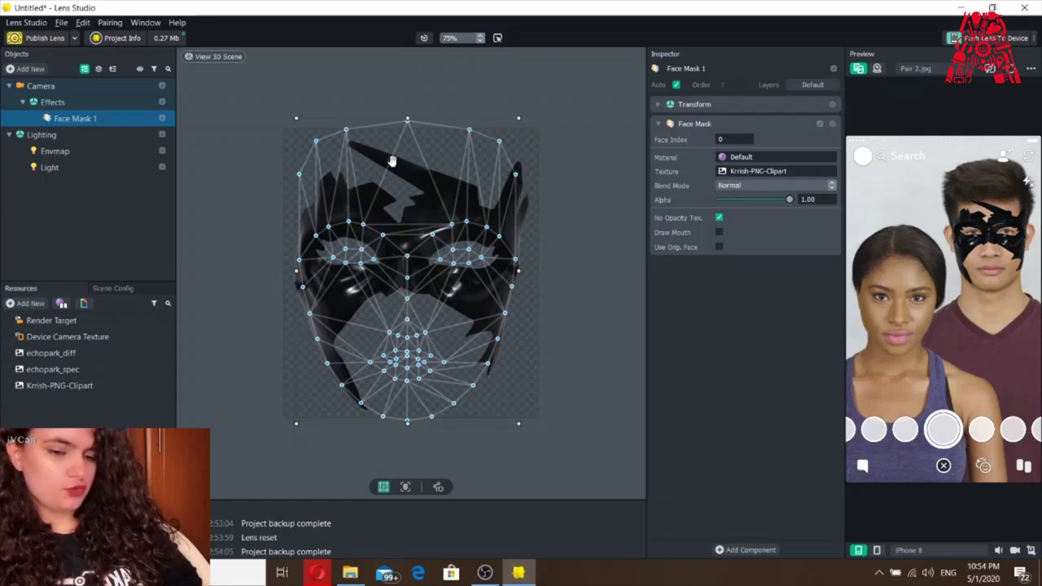
- Duplicate Face Mask 1 and set the copy's Face Index to 1 for the second face
{"action": "right_click", "coordinate": [70, 124]}
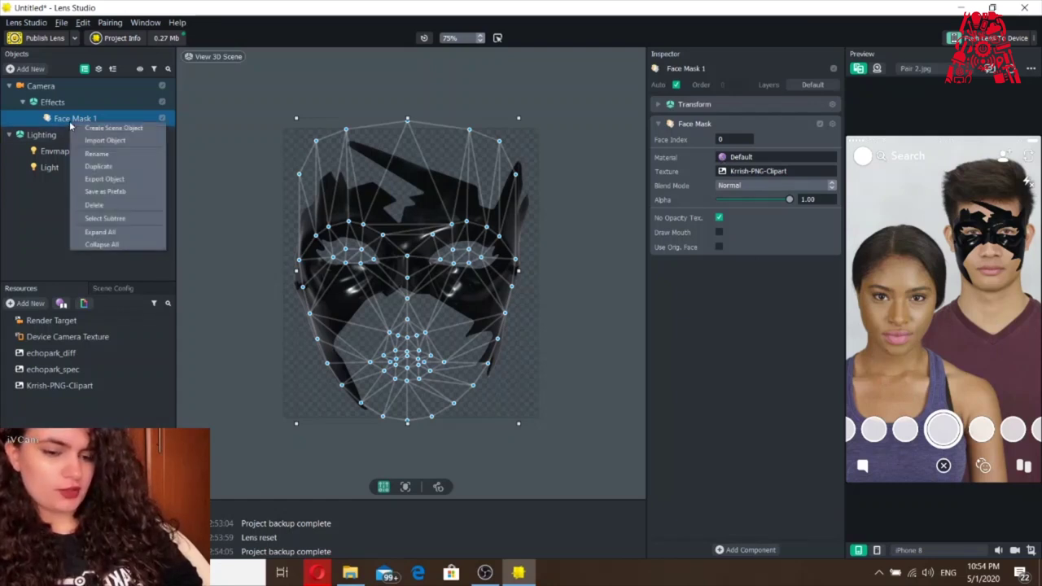
{"action": "left_click", "coordinate": [99, 166]}
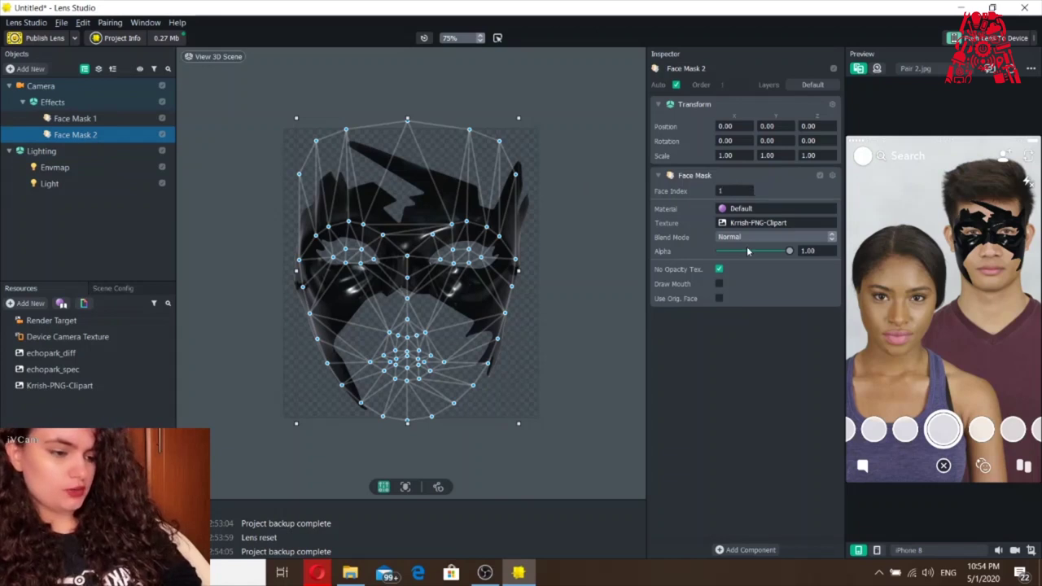
{"action": "key", "text": "Return"}
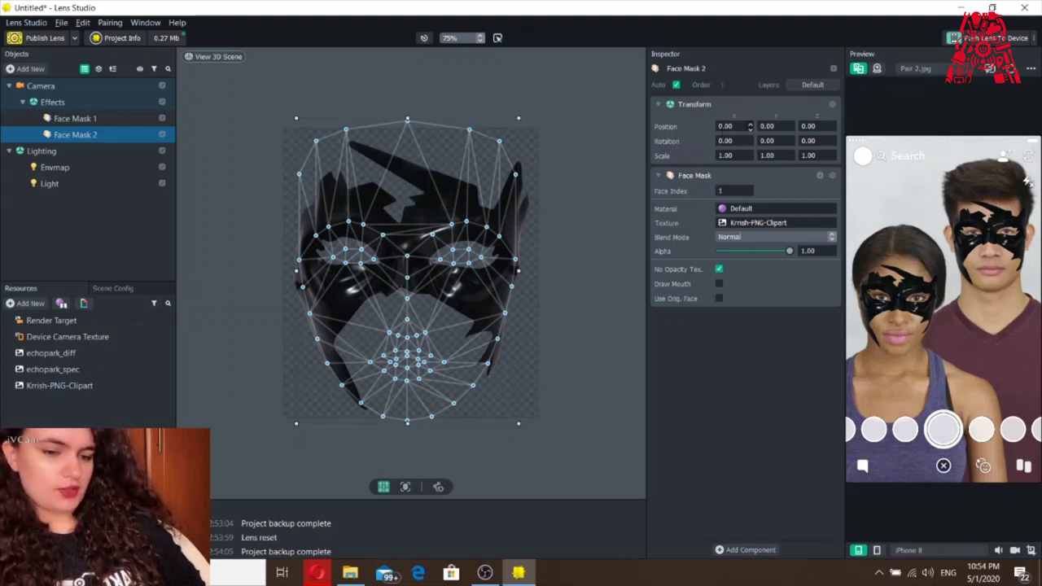
- Find the Color Correction effects, add the Flower preset to the scene and disable it
{"action": "left_click", "coordinate": [16, 72]}
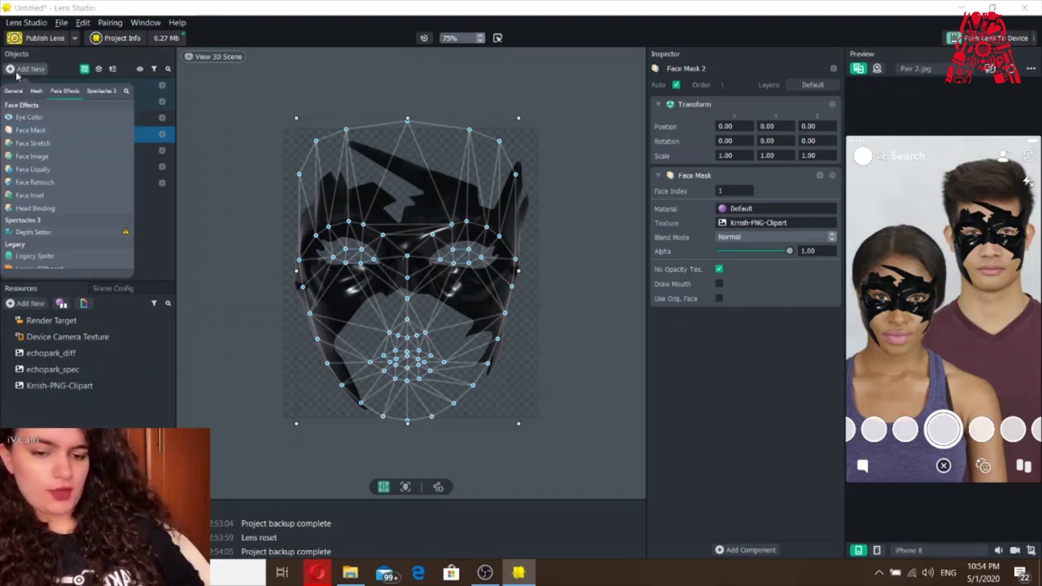
{"action": "left_click", "coordinate": [126, 92]}
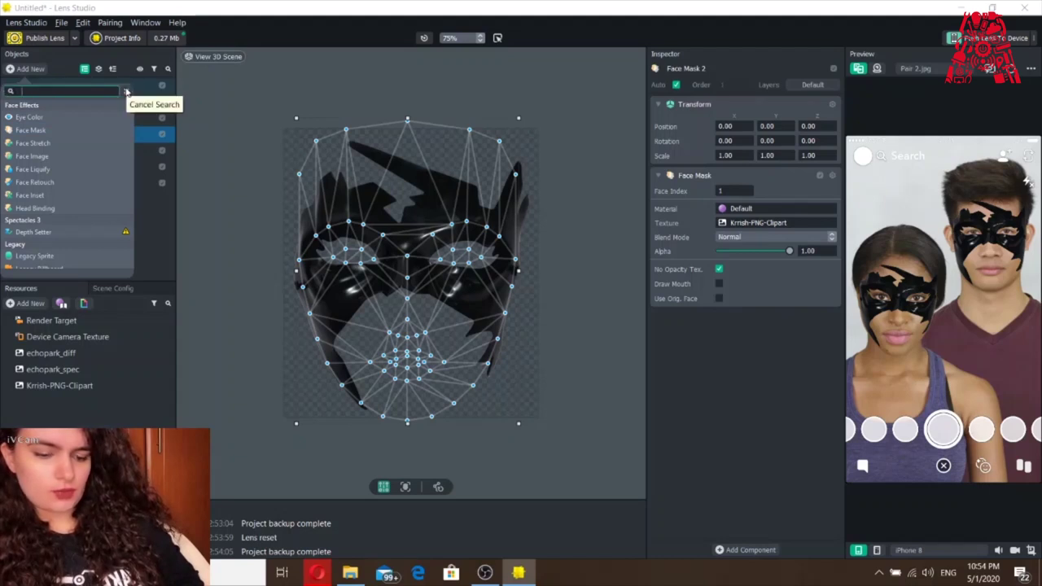
{"action": "type", "text": "color co"}
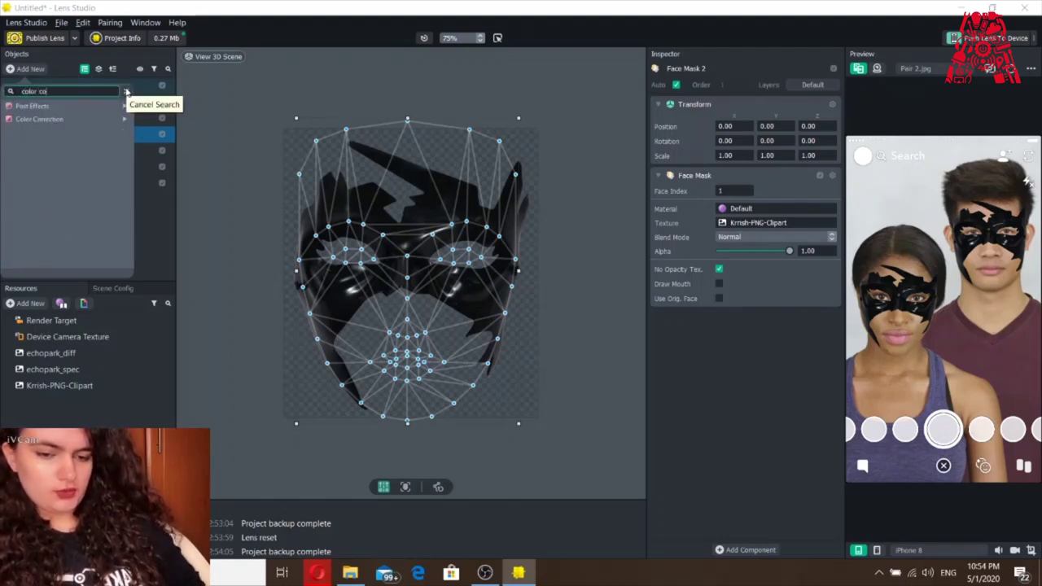
{"action": "mouse_move", "coordinate": [82, 119]}
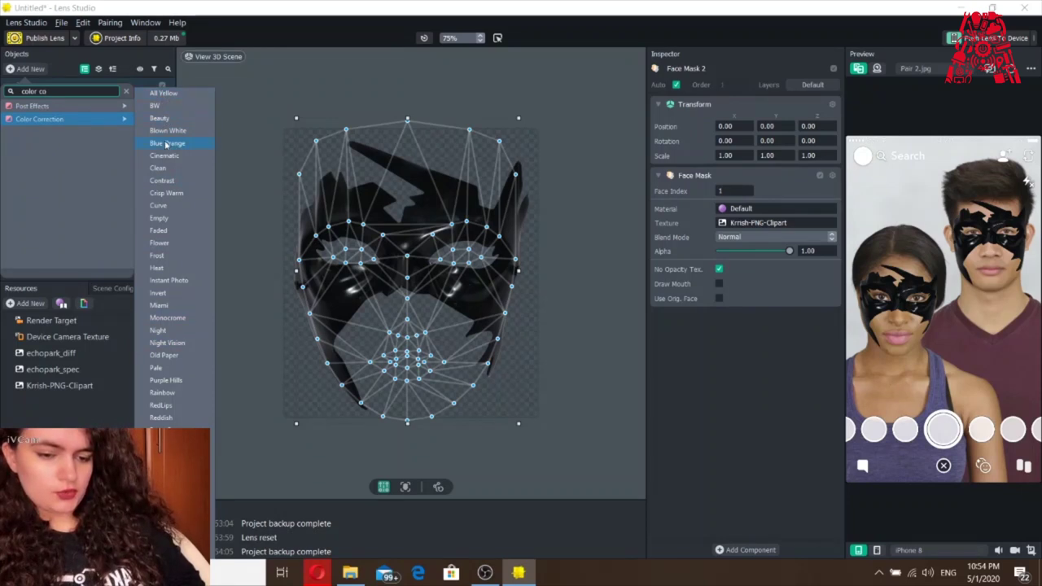
{"action": "left_click", "coordinate": [181, 243]}
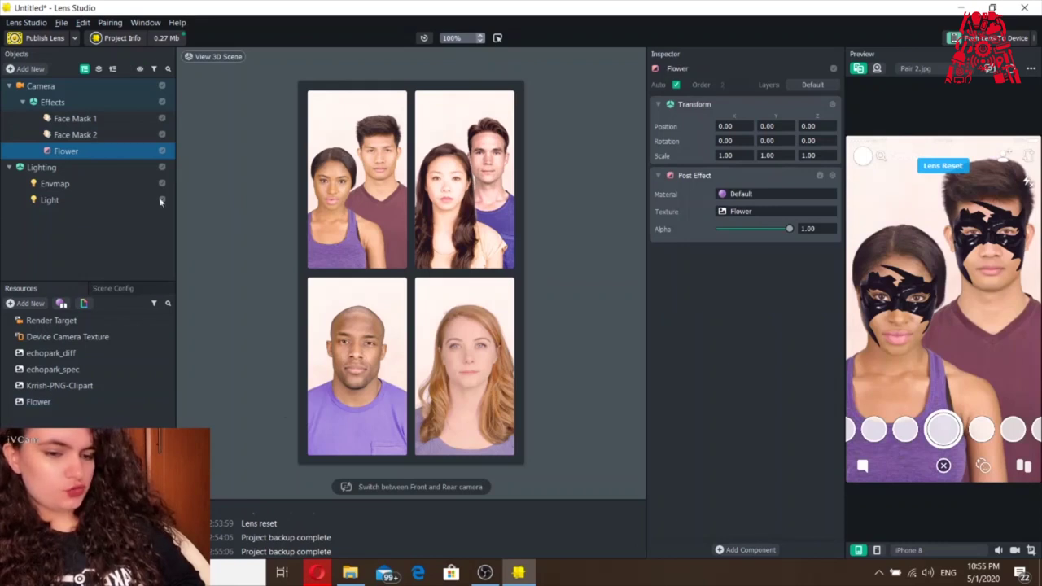
- Add the BW color correction preset to the scene and disable it
{"action": "left_click", "coordinate": [30, 69]}
{"action": "left_click", "coordinate": [126, 92]}
{"action": "type", "text": "color"}
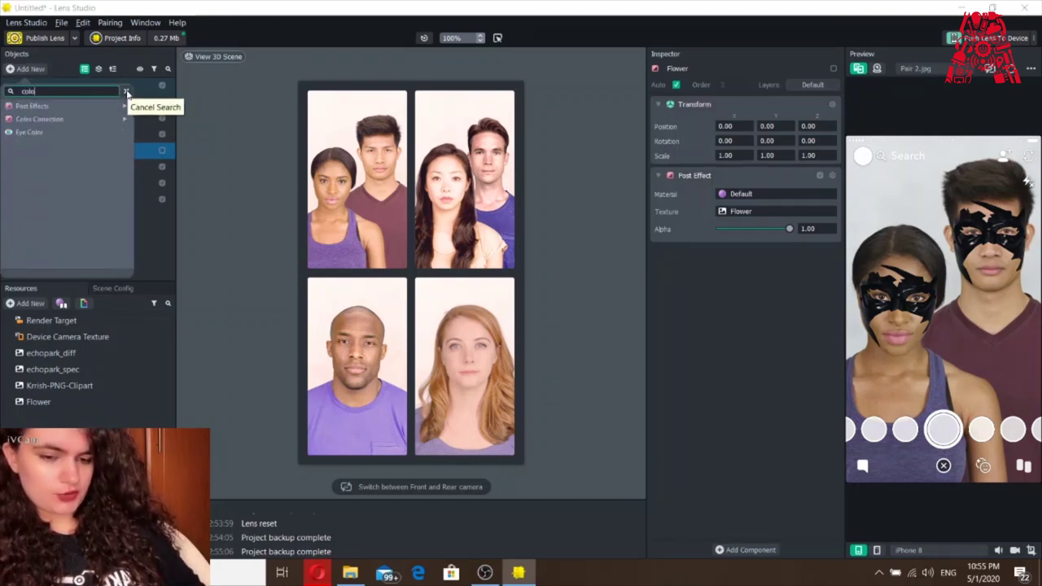
{"action": "mouse_move", "coordinate": [120, 122]}
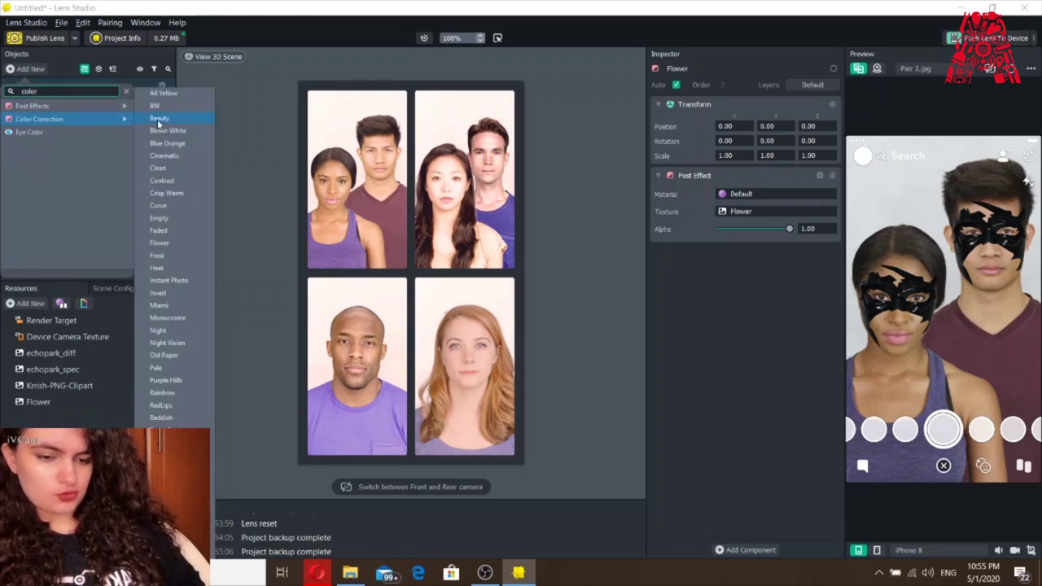
{"action": "left_click", "coordinate": [154, 106]}
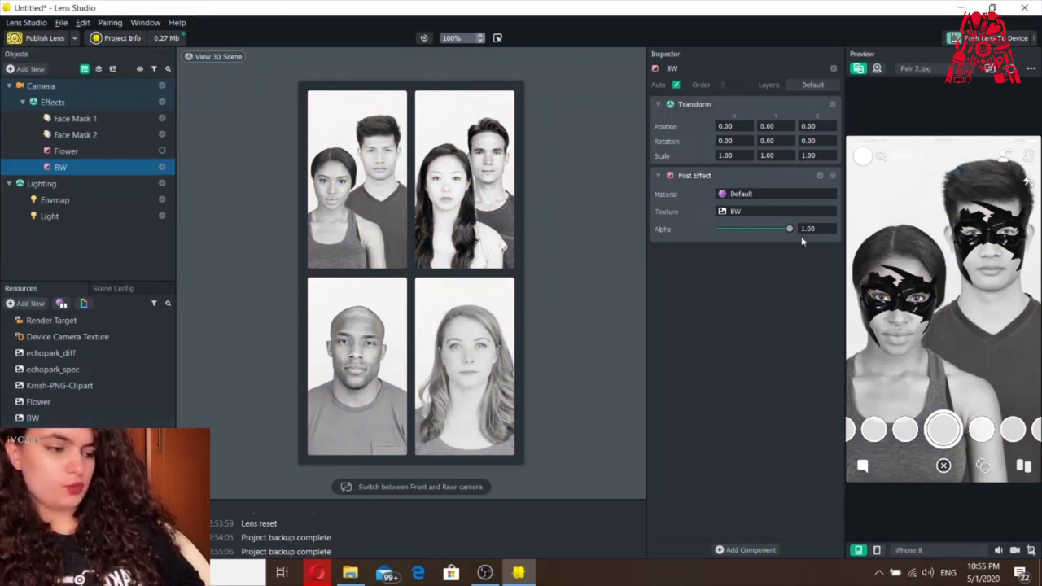
{"action": "left_click", "coordinate": [163, 169]}
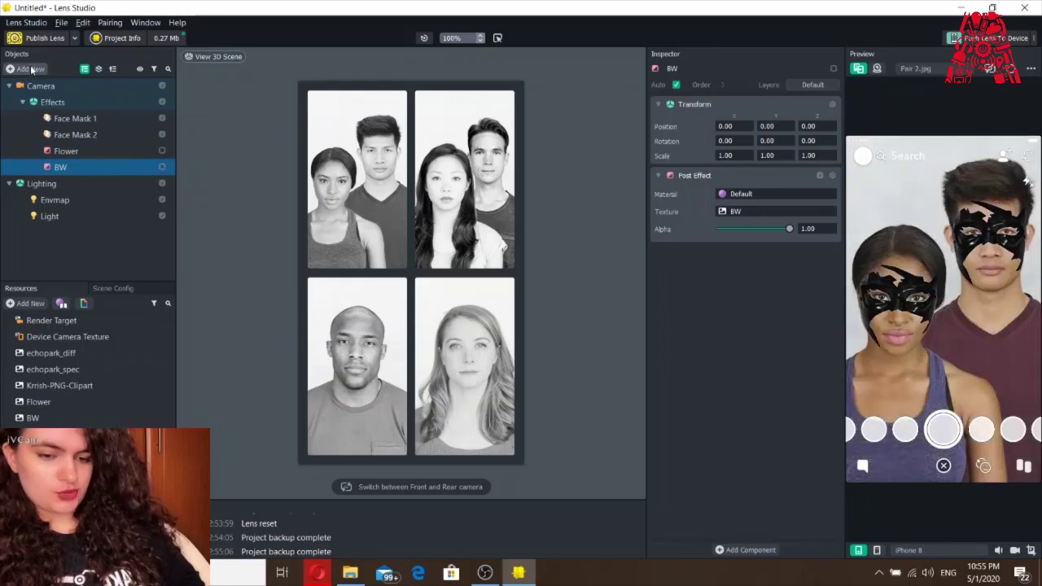
- Add the Frost color correction preset to the scene and disable it, then enable only the Flower effect
{"action": "left_click", "coordinate": [31, 69]}
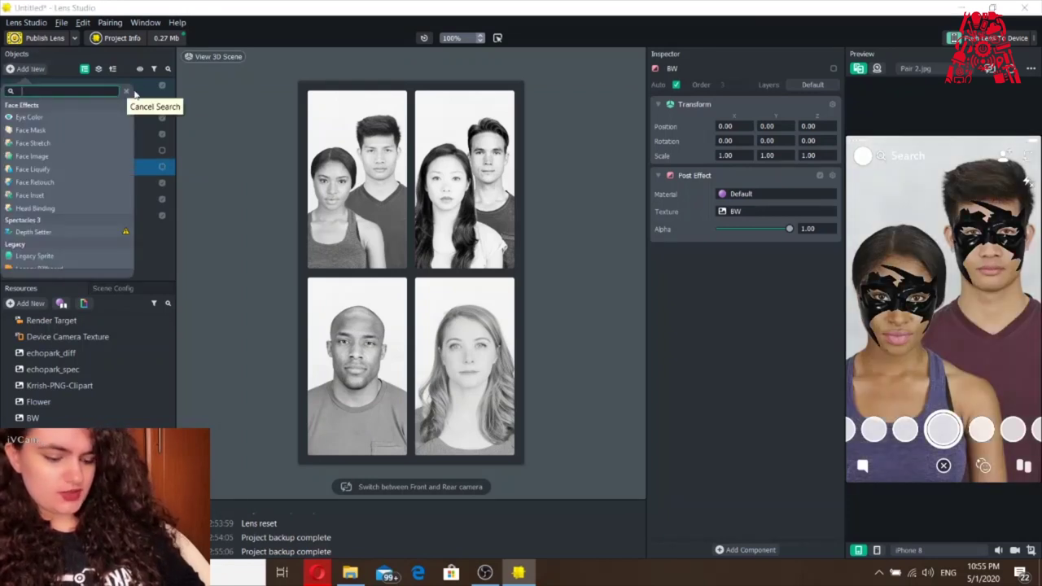
{"action": "type", "text": "color"}
{"action": "mouse_move", "coordinate": [129, 121]}
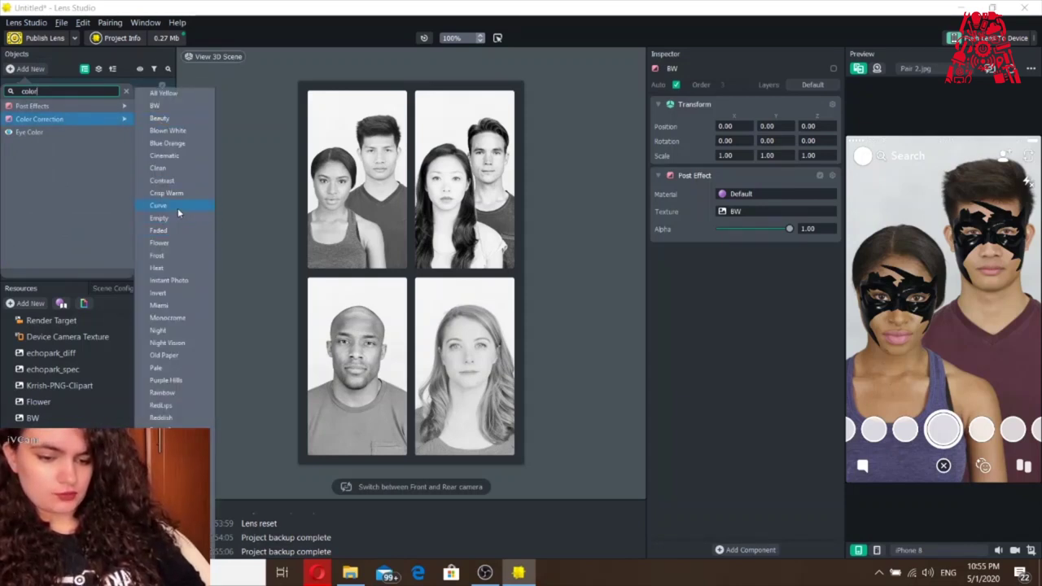
{"action": "left_click", "coordinate": [168, 257]}
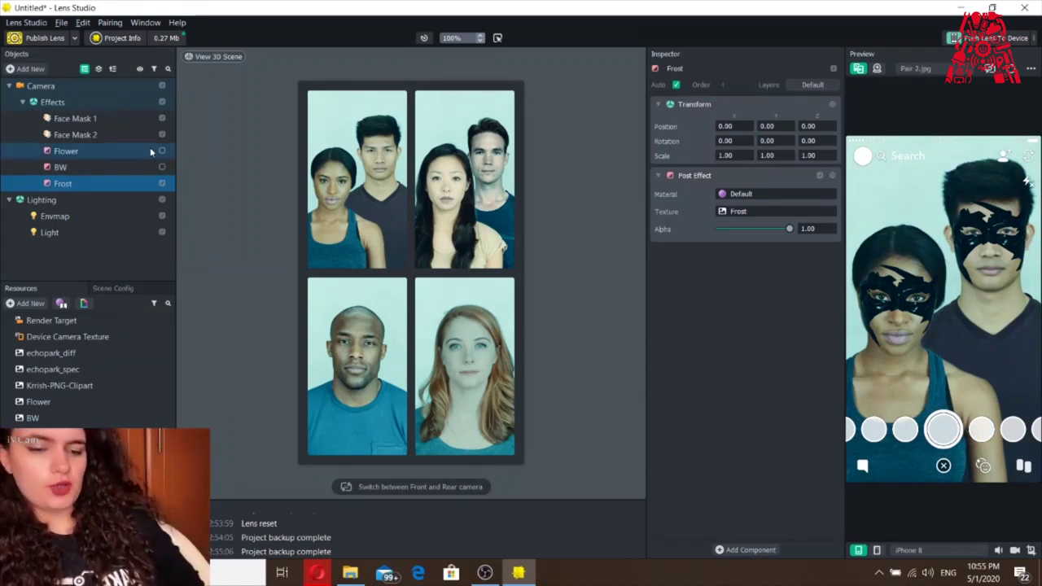
{"action": "left_click", "coordinate": [163, 168]}
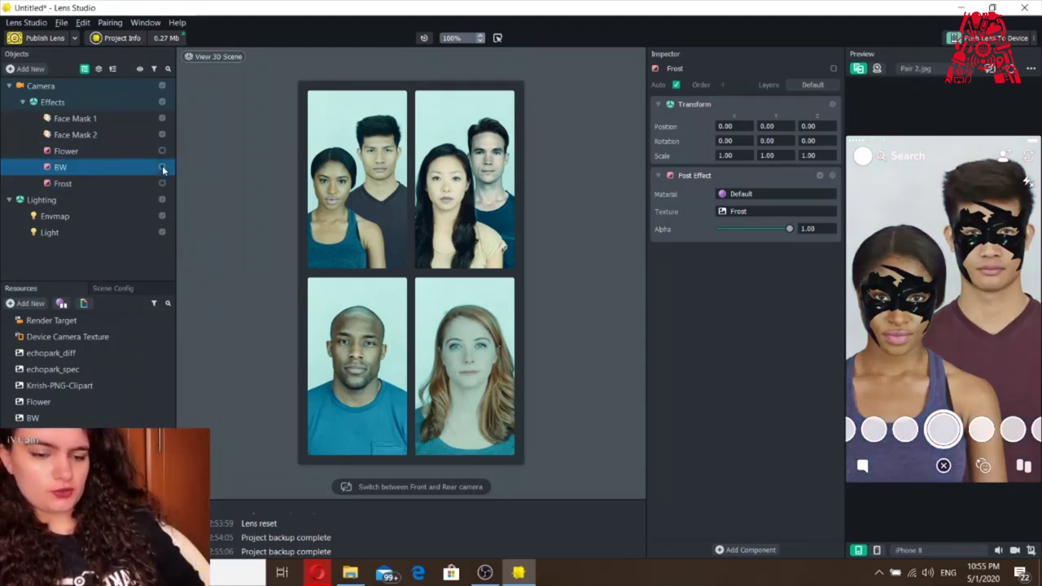
{"action": "left_click", "coordinate": [163, 168]}
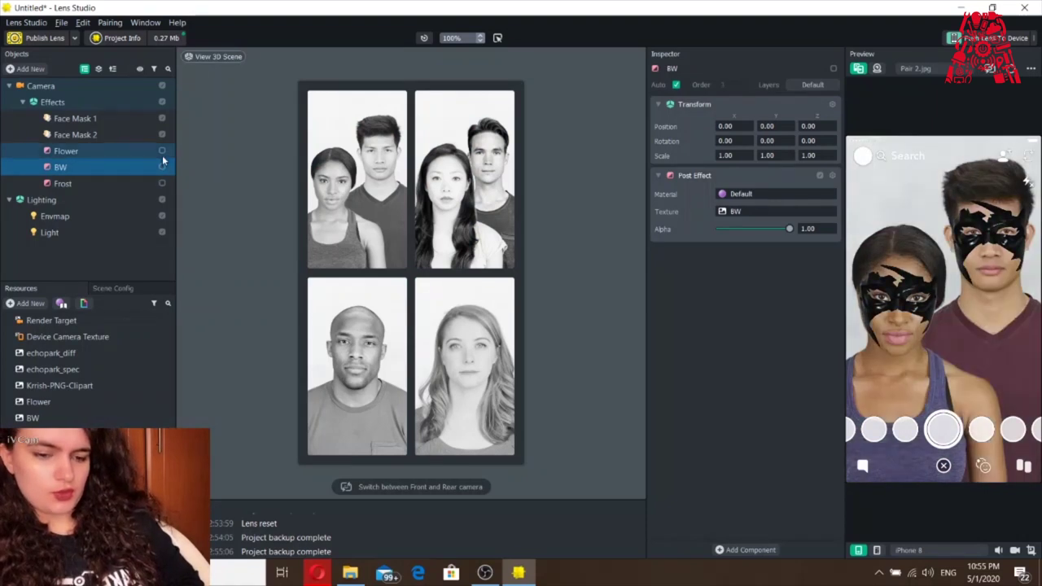
{"action": "key", "text": "Up"}
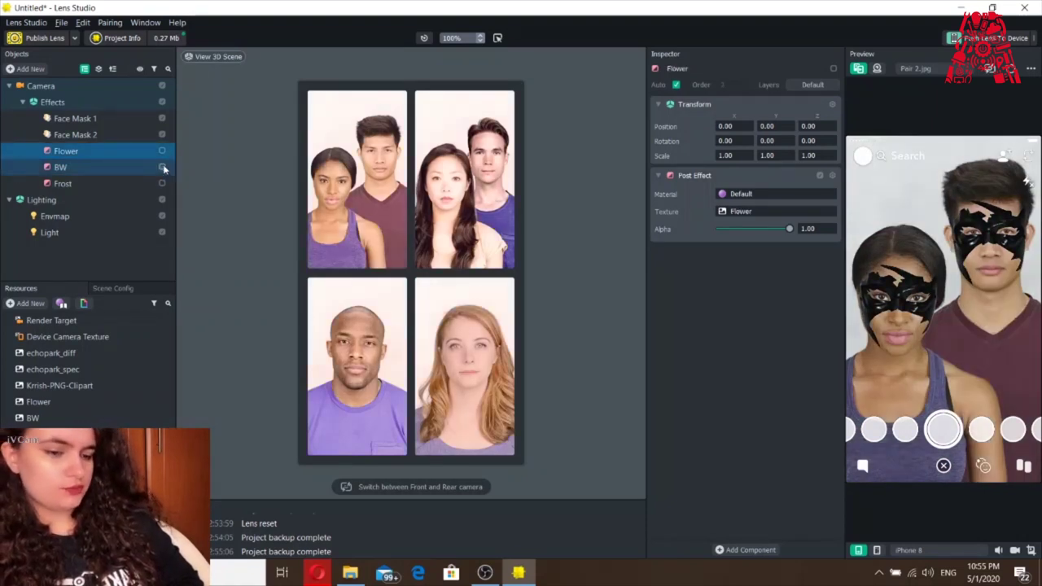
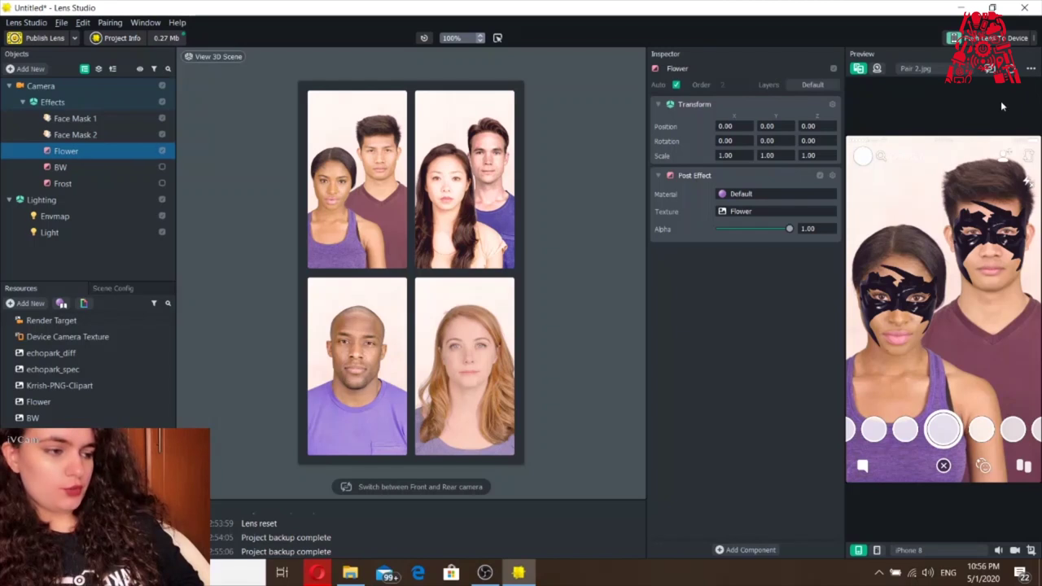
- Push the lens to the paired device and submit it as a new lens
{"action": "left_click", "coordinate": [954, 39]}
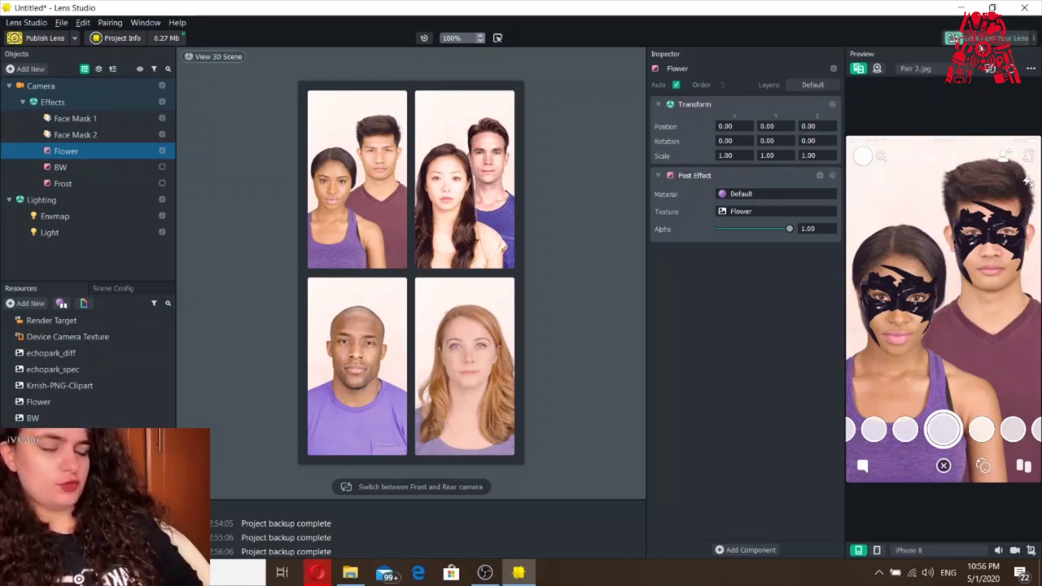
{"action": "left_click", "coordinate": [987, 38]}
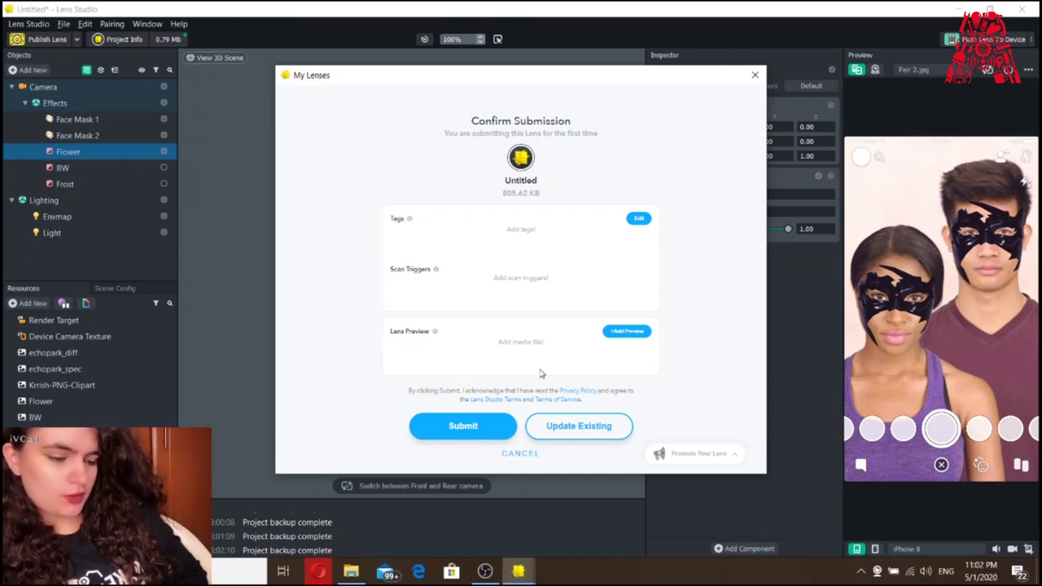
{"action": "left_click", "coordinate": [492, 426]}
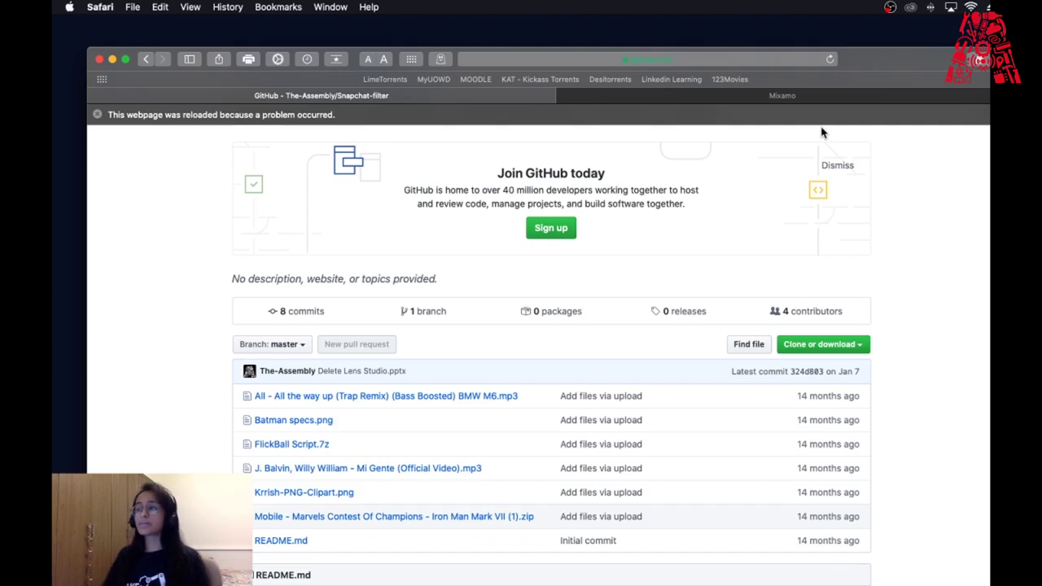
- In Safari, examine The-Assembly/Snapchat-filter repository on GitHub and its ZIP download option
{"action": "scroll", "coordinate": [710, 227], "scroll_direction": "up", "scroll_amount": 1}
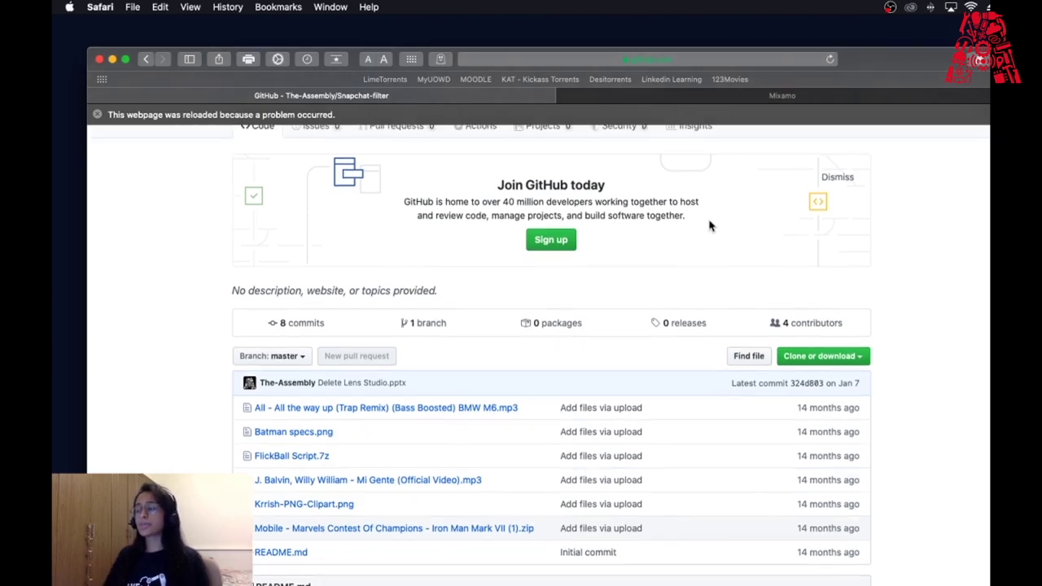
{"action": "scroll", "coordinate": [710, 226], "scroll_direction": "up", "scroll_amount": 3}
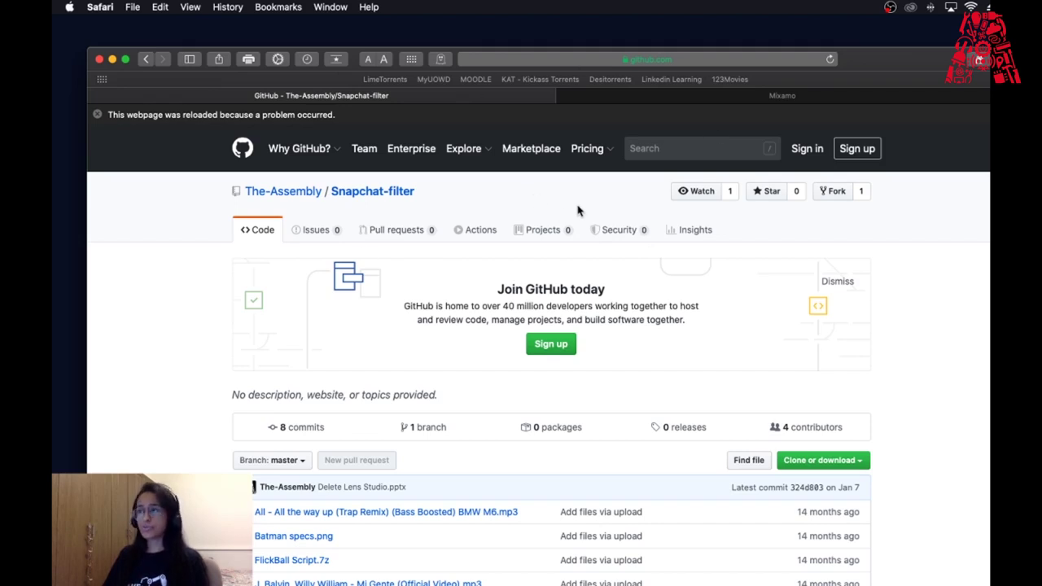
{"action": "scroll", "coordinate": [559, 337], "scroll_direction": "down", "scroll_amount": 5}
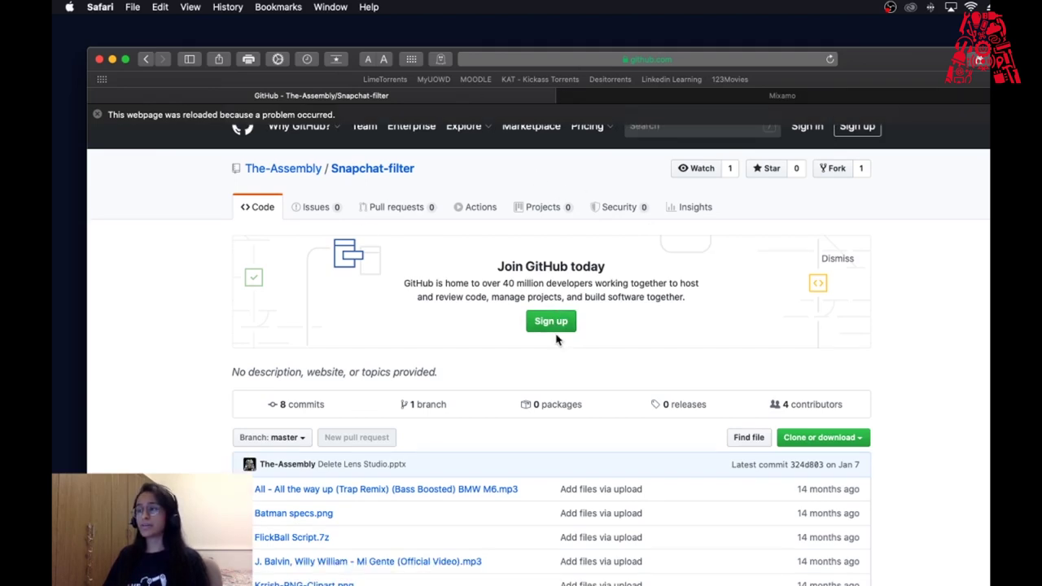
{"action": "left_click", "coordinate": [821, 335]}
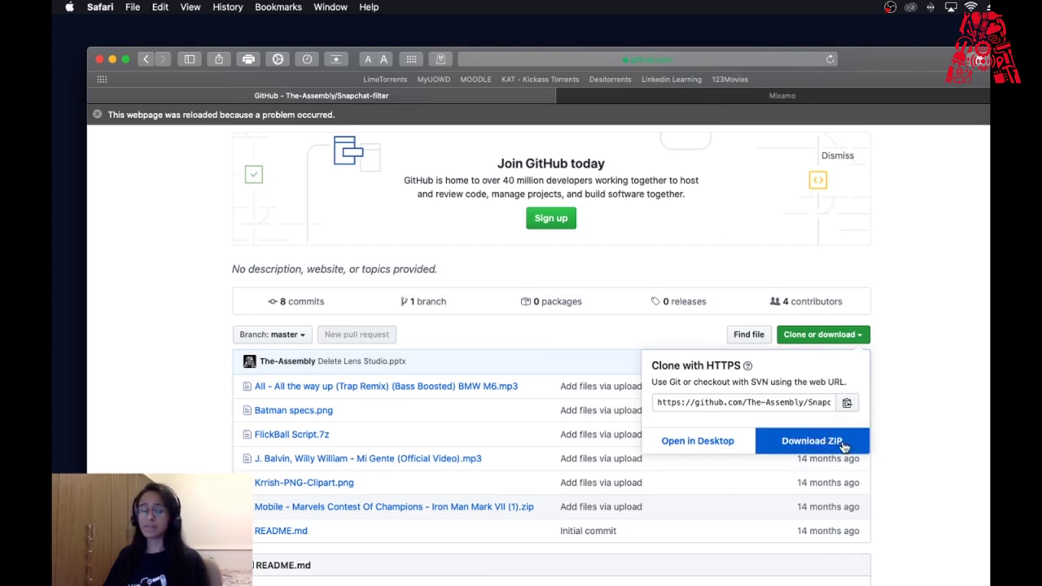
{"action": "left_click", "coordinate": [913, 344]}
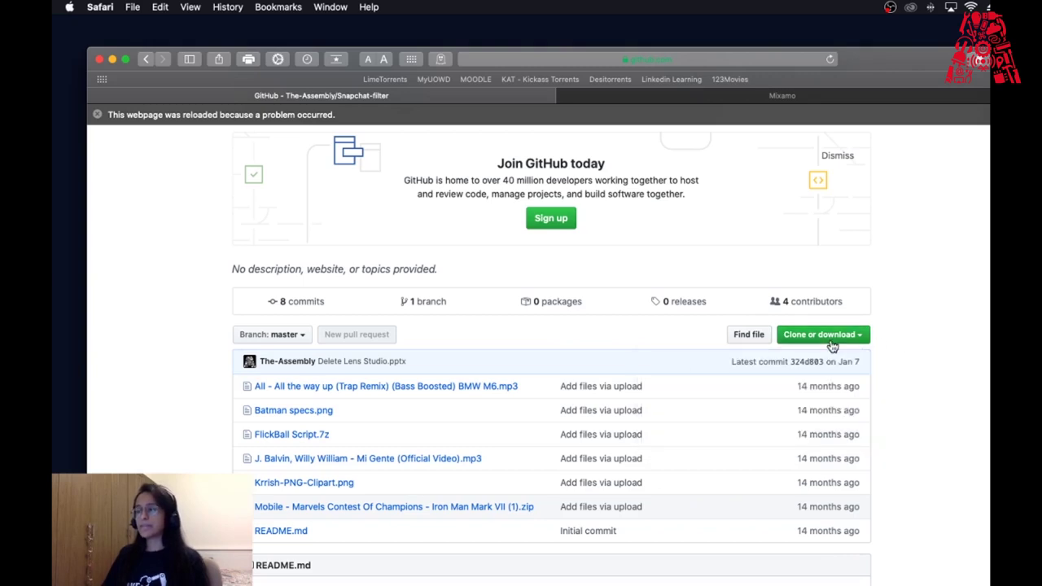
- Switch to Finder and locate the Iron Man Mark VII zip file in the Snapchat-filter-master folder
{"action": "key", "text": "super+Tab"}
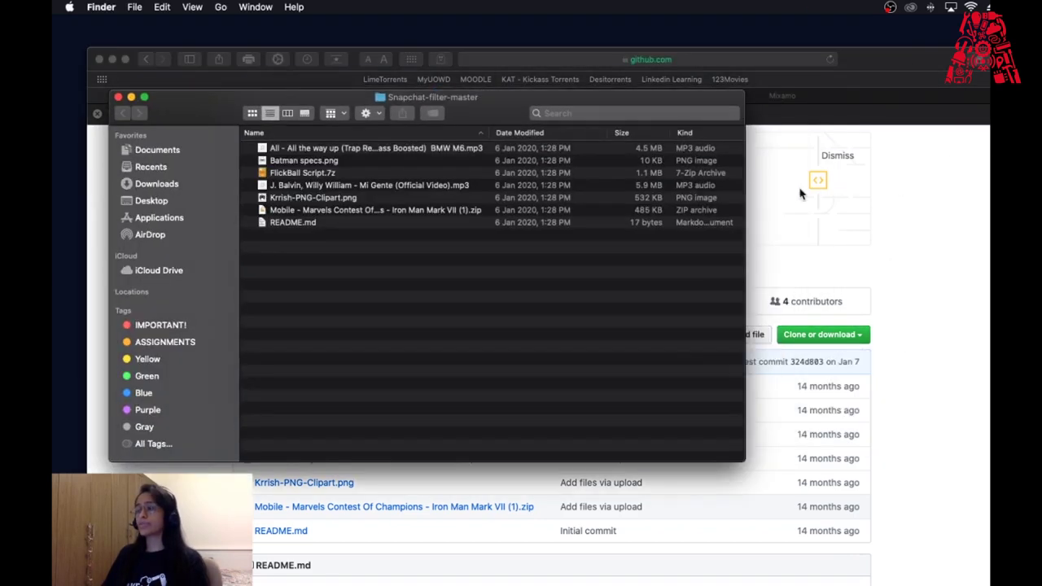
{"action": "left_click_drag", "start_coordinate": [511, 110], "coordinate": [523, 145]}
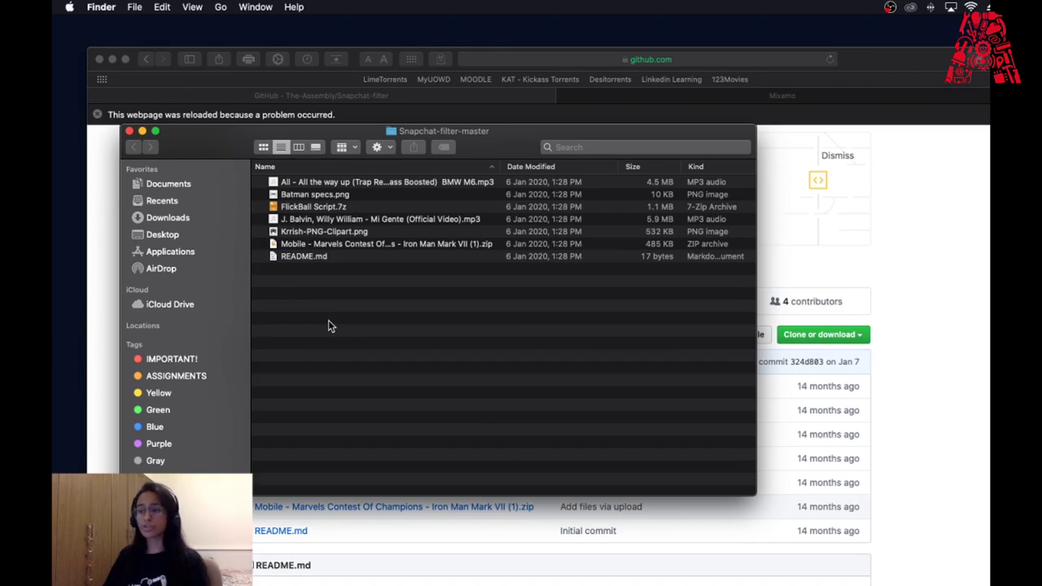
{"action": "left_click", "coordinate": [347, 246]}
{"action": "left_click_drag", "start_coordinate": [345, 245], "coordinate": [527, 248]}
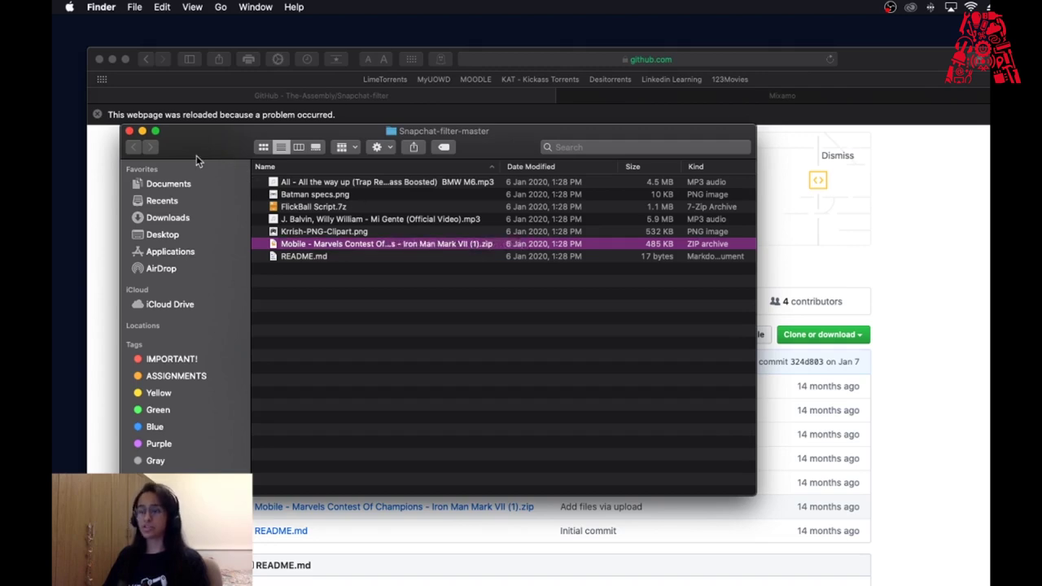
{"action": "left_click", "coordinate": [142, 131]}
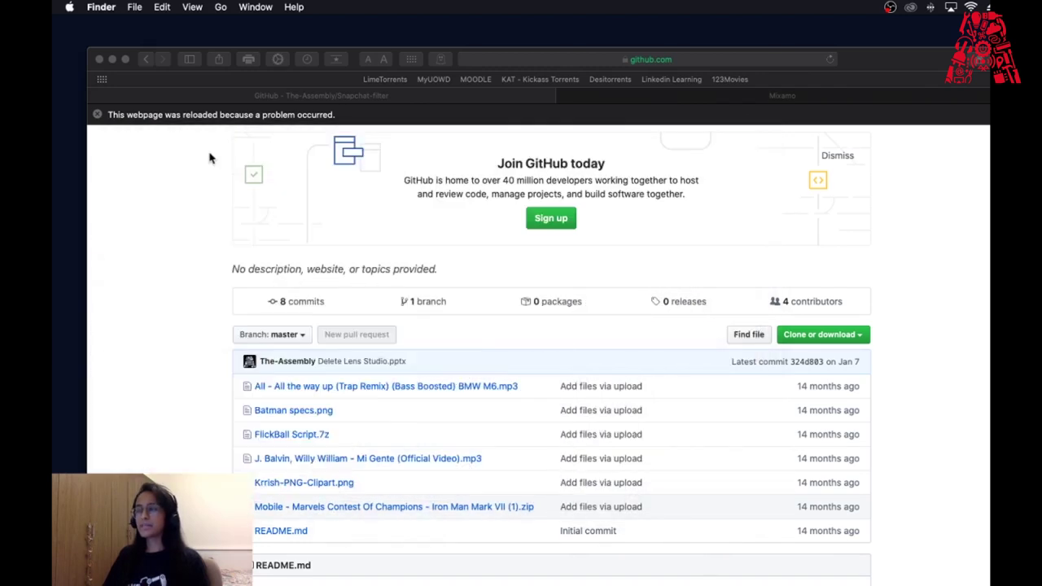
- Switch to the Mixamo site in Safari and look over its animations and the loaded Iron Man character
{"action": "left_click", "coordinate": [658, 99]}
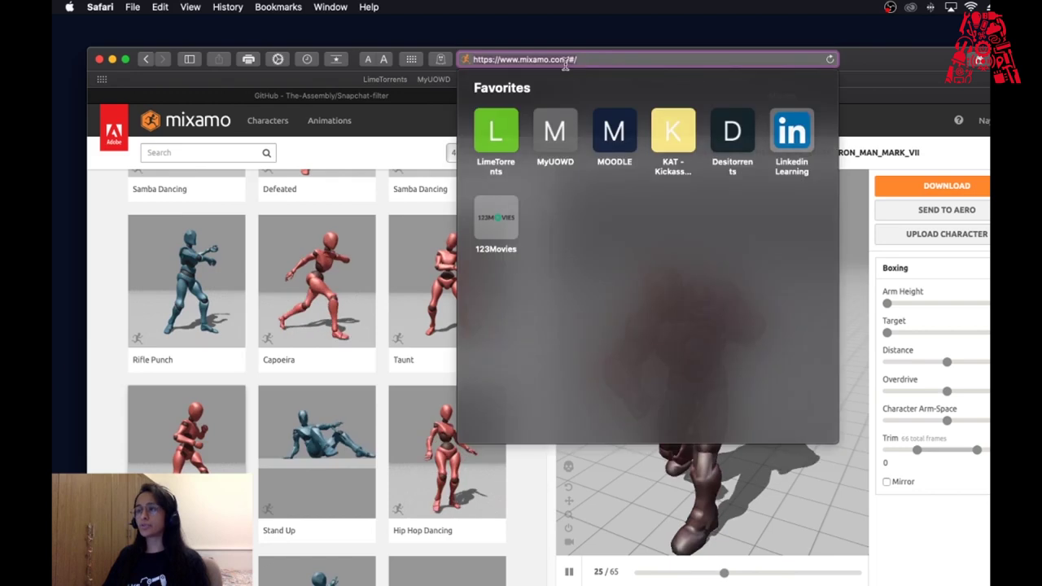
{"action": "key", "text": "Escape"}
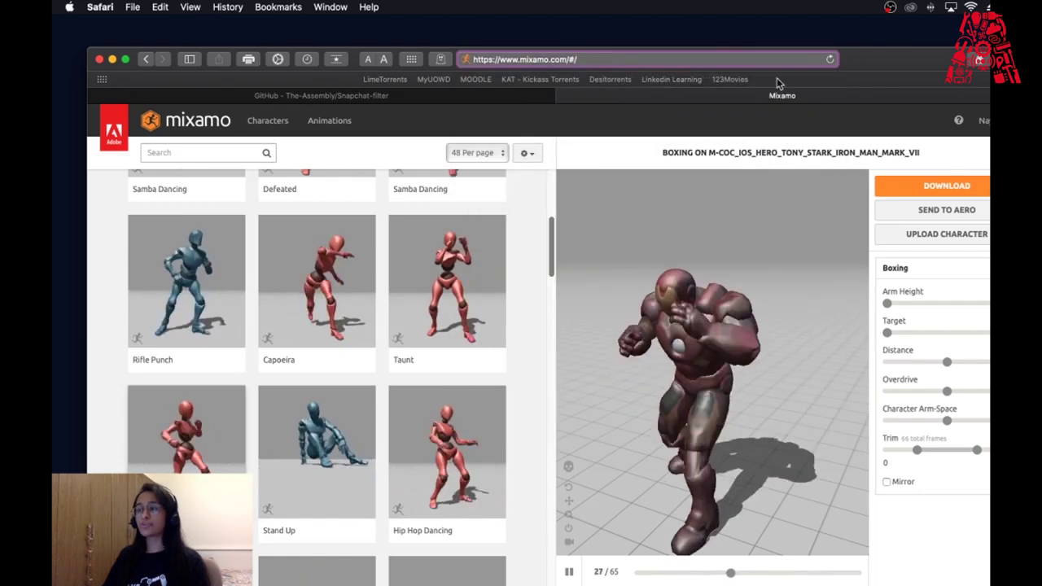
{"action": "key", "text": "Escape"}
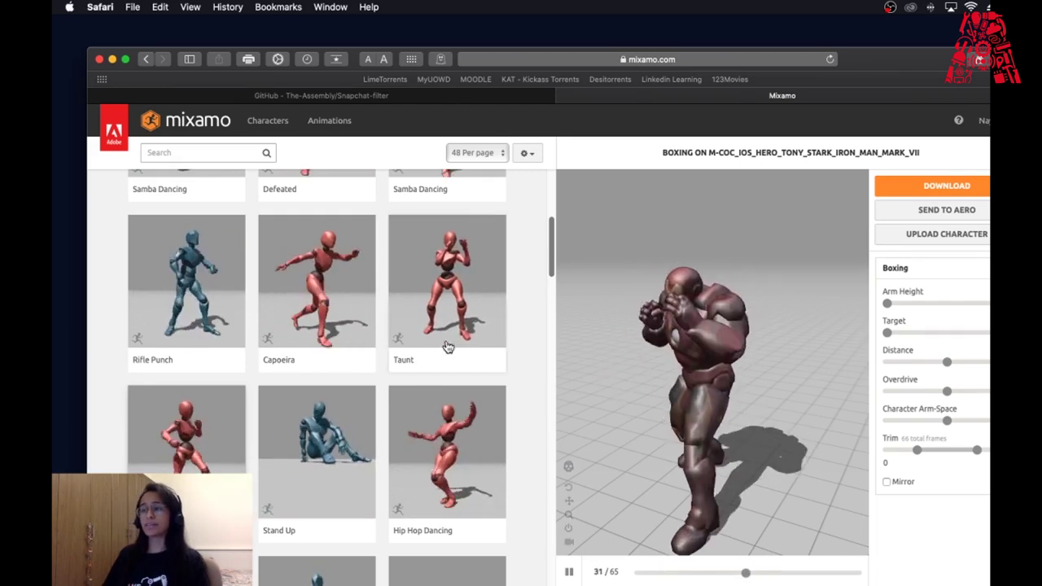
{"action": "scroll", "coordinate": [447, 344], "scroll_direction": "up", "scroll_amount": 1}
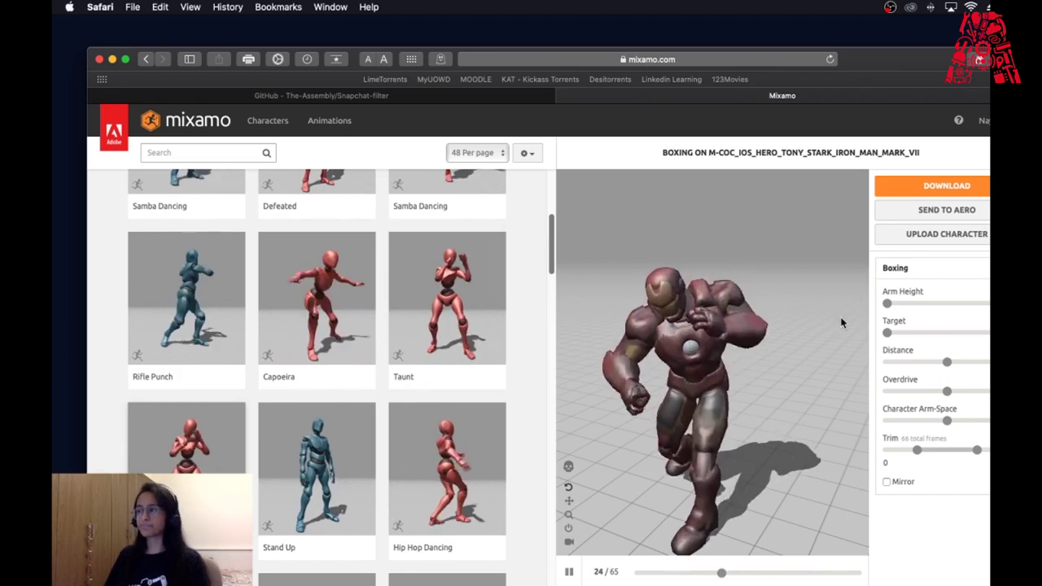
- Upload the Iron Man Mark VII zip file from the Snapchat-filter-master folder to Mixamo as a character
{"action": "left_click", "coordinate": [936, 240]}
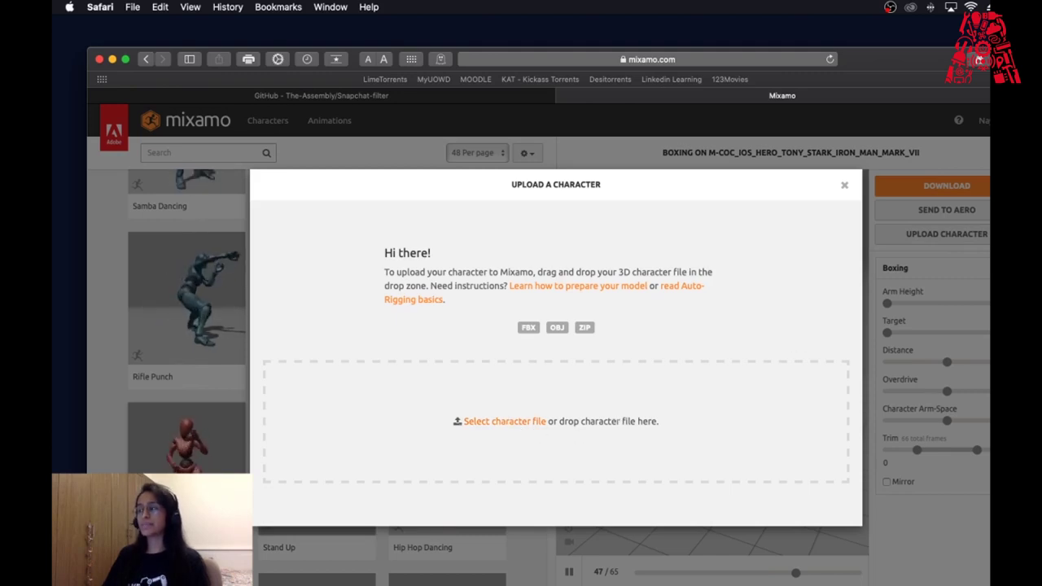
{"action": "key", "text": "super+Tab"}
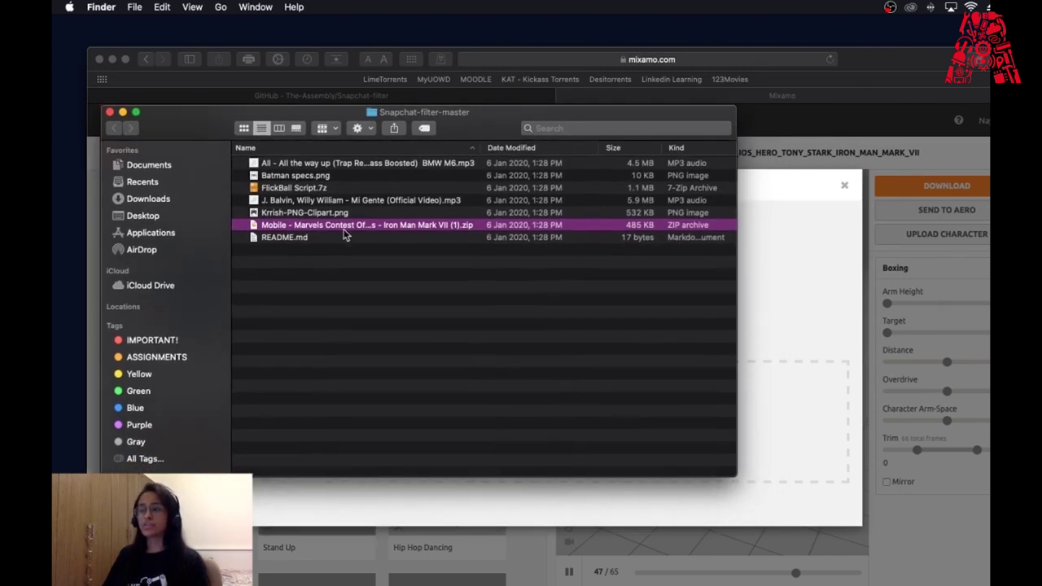
{"action": "left_click_drag", "start_coordinate": [358, 228], "coordinate": [797, 432]}
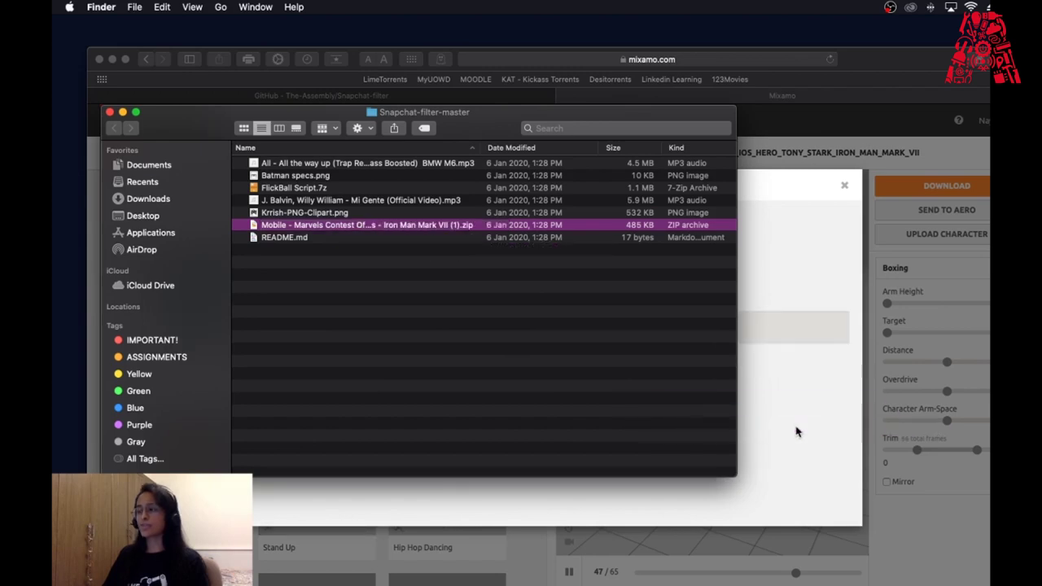
{"action": "left_click", "coordinate": [122, 112]}
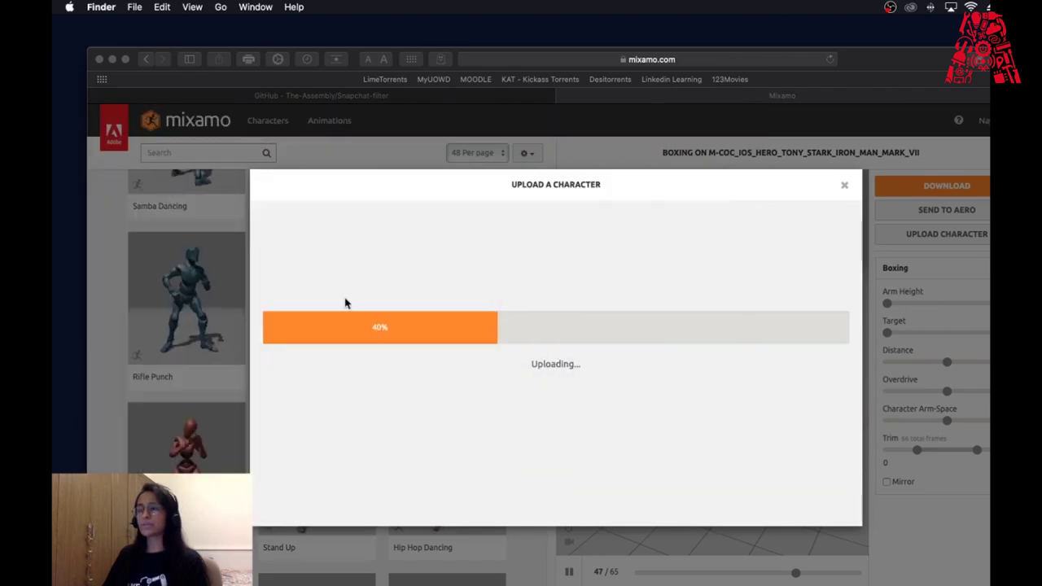
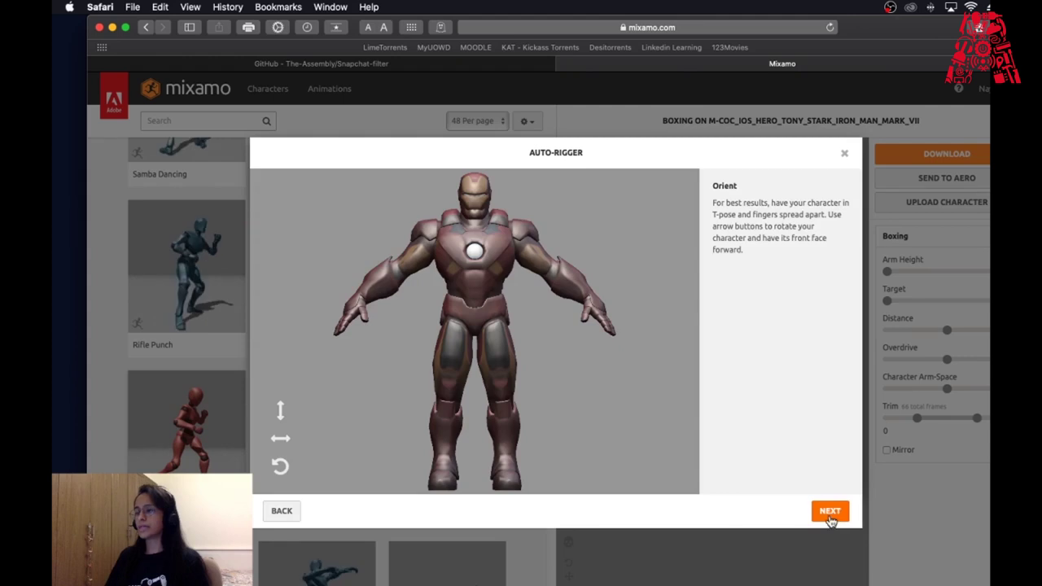
- Place symmetric chin, wrist, elbow, knee and groin markers on the Iron Man model, start auto-rigging and close the Auto-Rigger
{"action": "left_click", "coordinate": [831, 518]}
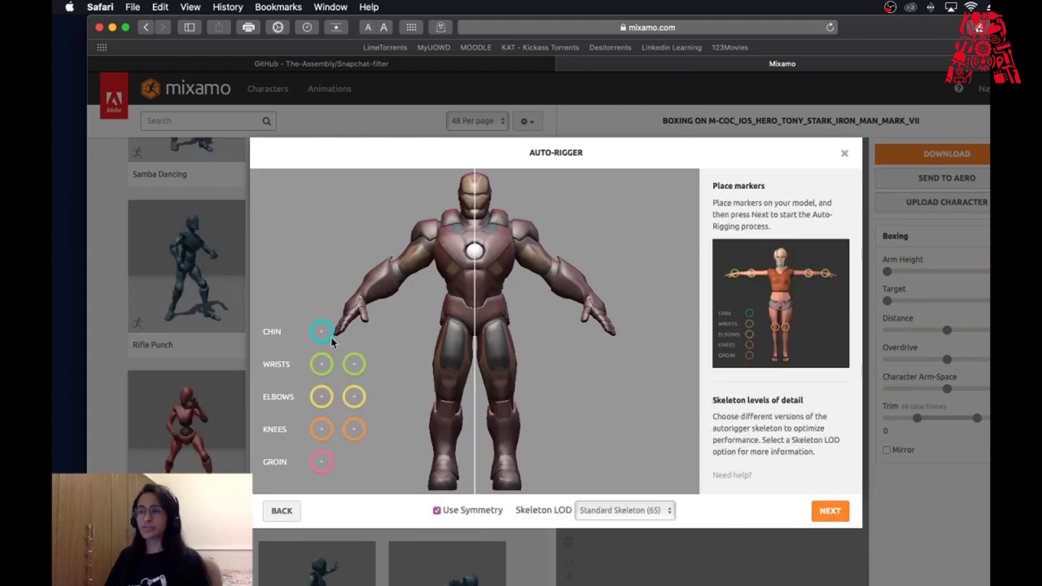
{"action": "left_click_drag", "start_coordinate": [333, 332], "coordinate": [476, 216]}
{"action": "left_click_drag", "start_coordinate": [324, 368], "coordinate": [361, 297]}
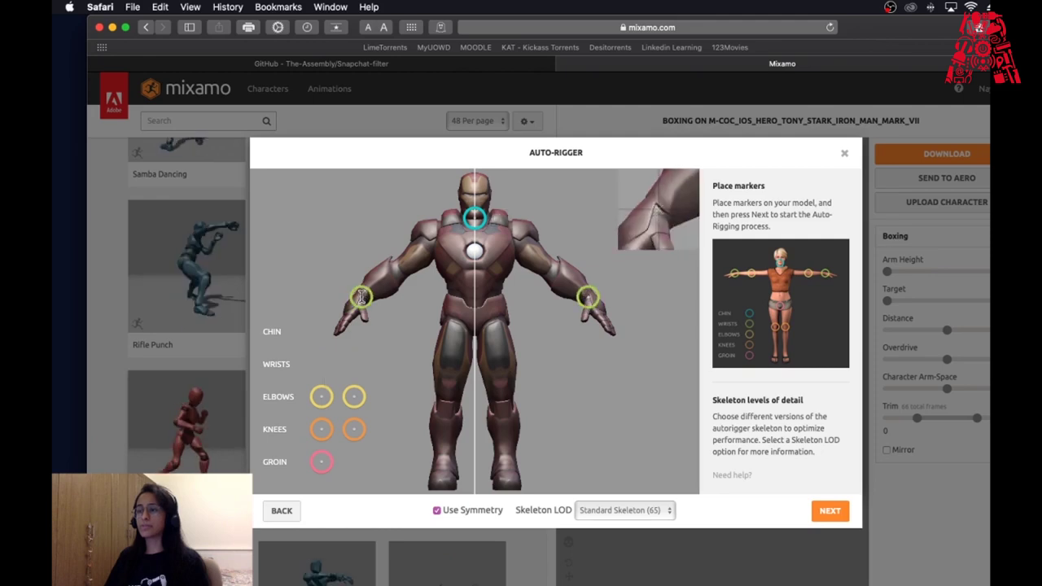
{"action": "mouse_move", "coordinate": [320, 397]}
{"action": "left_mouse_down"}
{"action": "mouse_move", "coordinate": [323, 370]}
{"action": "mouse_move", "coordinate": [391, 295]}
{"action": "mouse_move", "coordinate": [398, 269]}
{"action": "left_mouse_up"}
{"action": "left_click_drag", "start_coordinate": [321, 429], "coordinate": [446, 404]}
{"action": "mouse_move", "coordinate": [320, 462]}
{"action": "left_mouse_down"}
{"action": "mouse_move", "coordinate": [454, 318]}
{"action": "mouse_move", "coordinate": [474, 333]}
{"action": "left_mouse_up"}
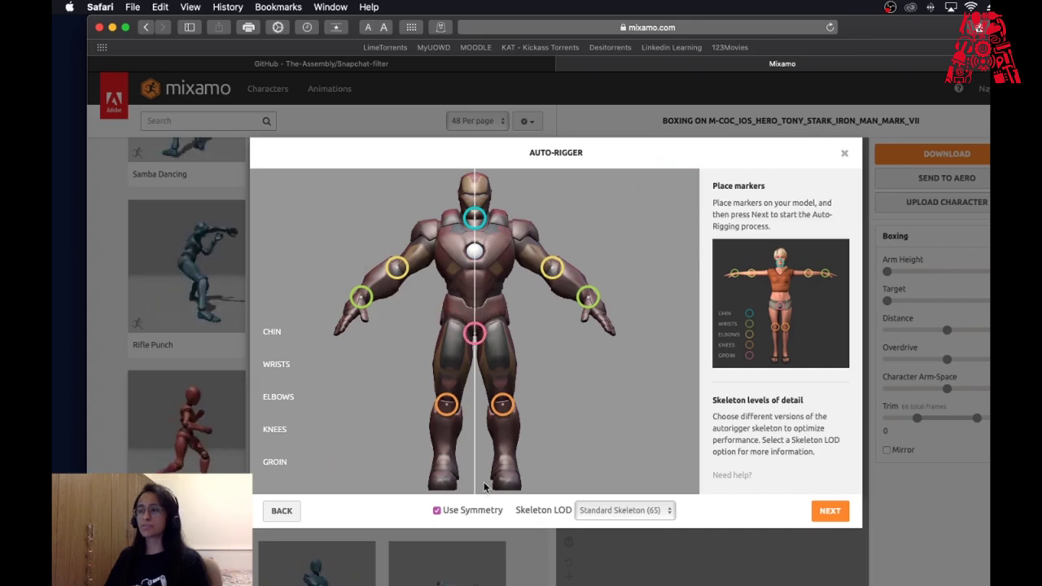
{"action": "left_click", "coordinate": [437, 511]}
{"action": "left_click", "coordinate": [437, 510]}
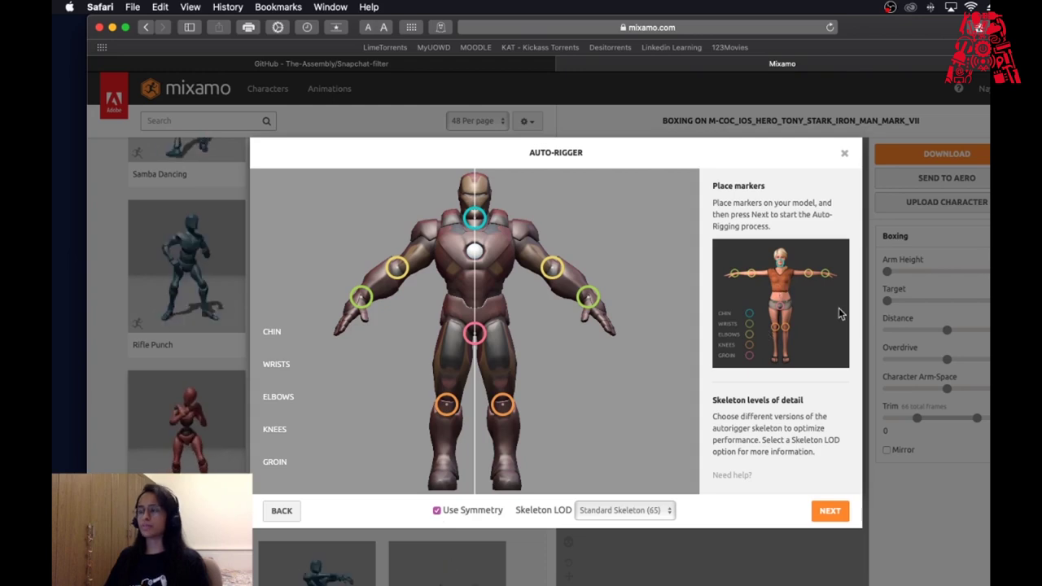
{"action": "left_click", "coordinate": [831, 513]}
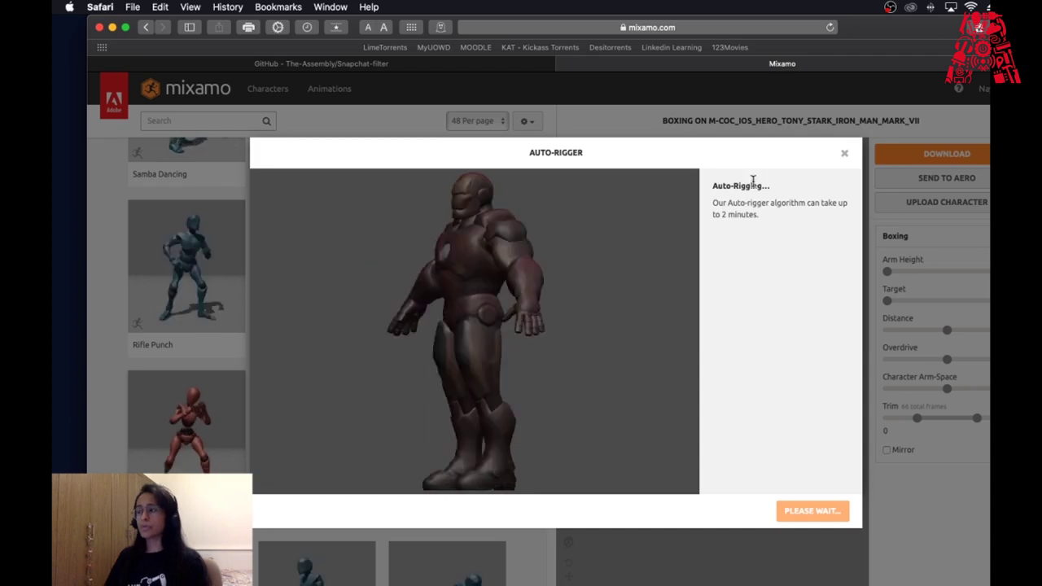
{"action": "left_click", "coordinate": [845, 156]}
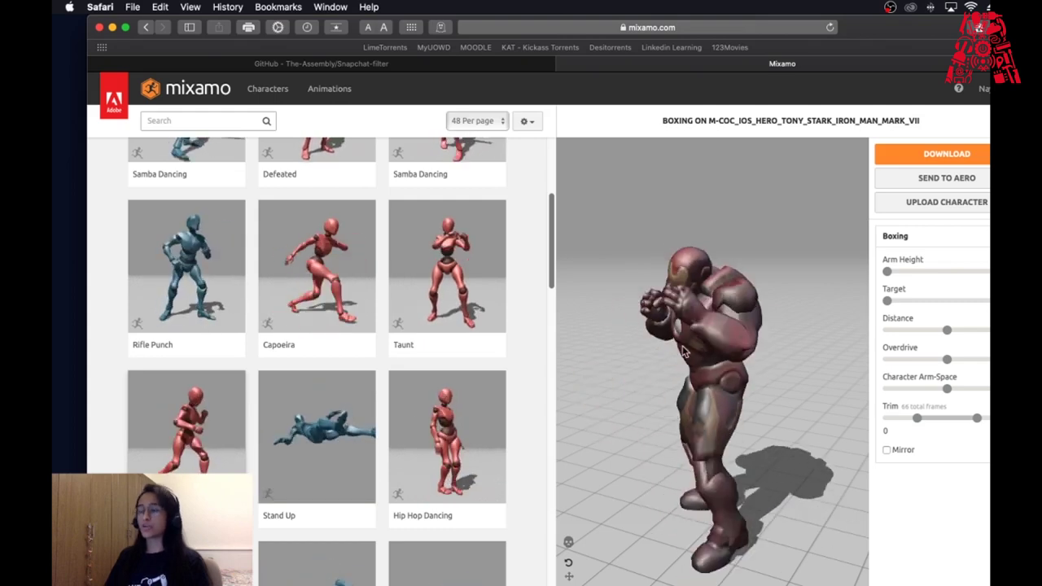
- Browse the available Mixamo animations and raise the Arm Height of the Boxing animation on the Iron Man character
{"action": "scroll", "coordinate": [366, 440], "scroll_direction": "up", "scroll_amount": 5}
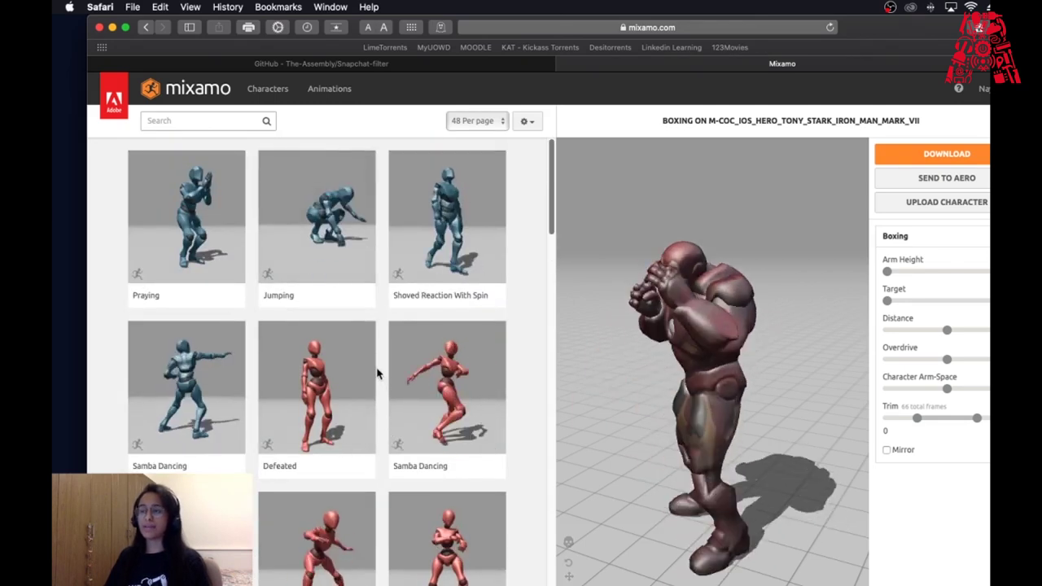
{"action": "scroll", "coordinate": [361, 402], "scroll_direction": "down", "scroll_amount": 10}
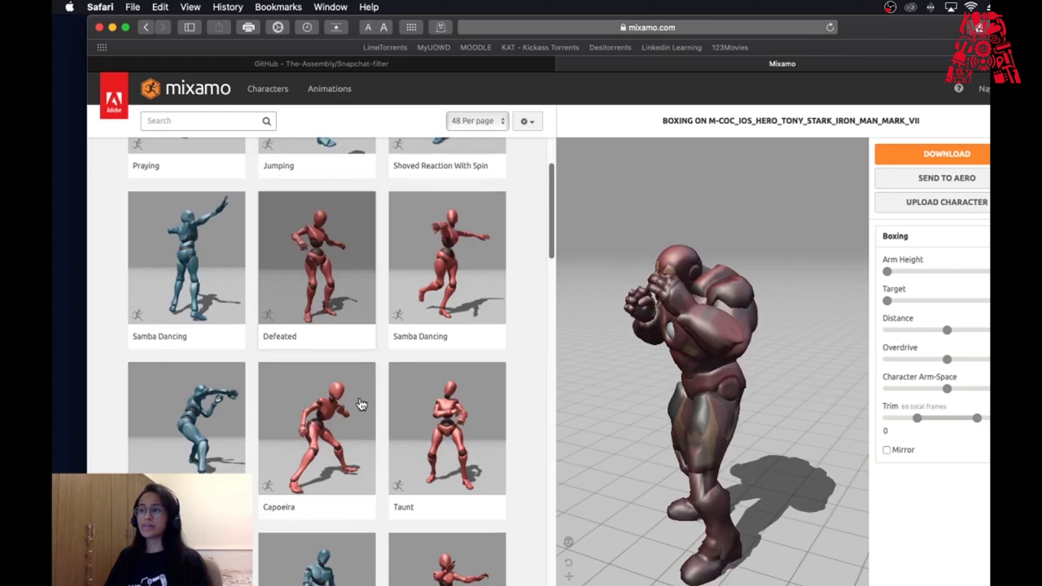
{"action": "scroll", "coordinate": [361, 403], "scroll_direction": "down", "scroll_amount": 15}
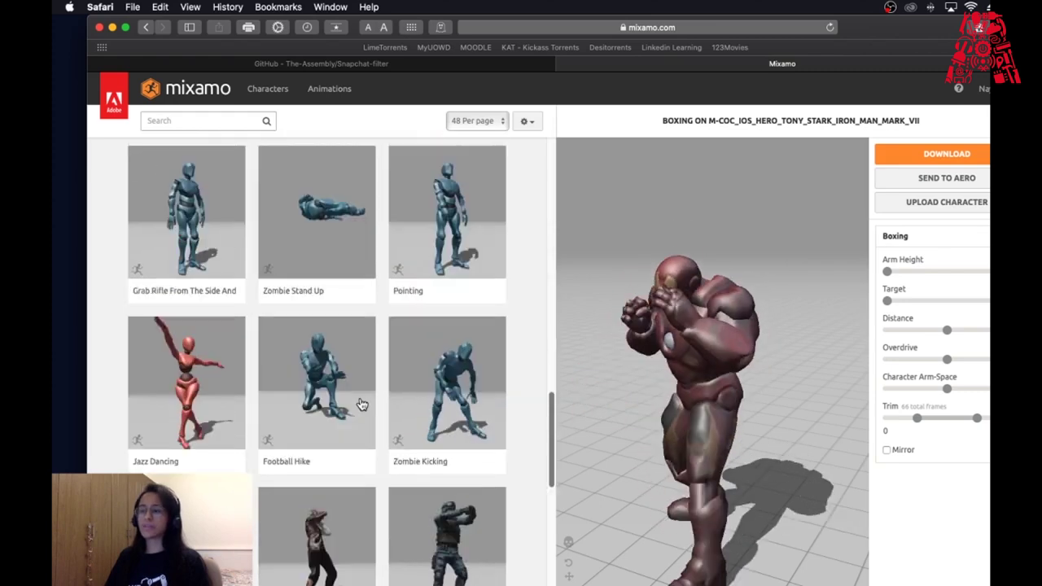
{"action": "scroll", "coordinate": [361, 400], "scroll_direction": "down", "scroll_amount": 5}
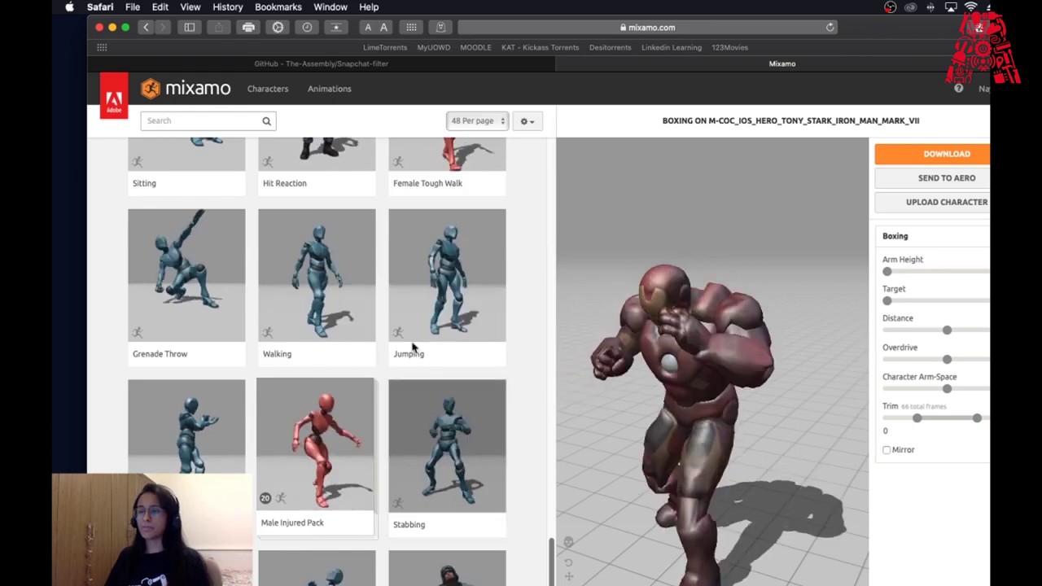
{"action": "scroll", "coordinate": [388, 326], "scroll_direction": "up", "scroll_amount": 5}
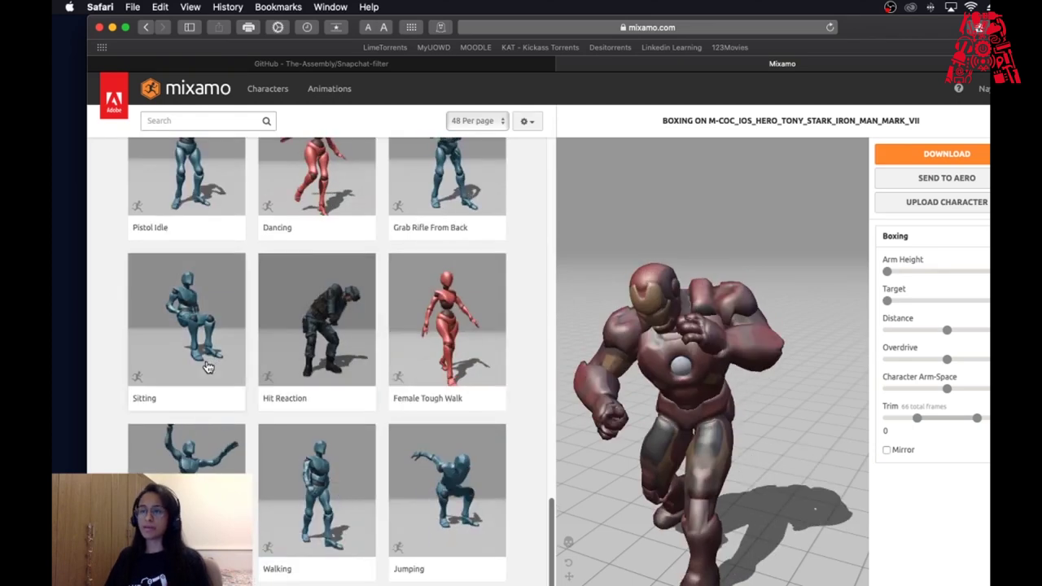
{"action": "scroll", "coordinate": [210, 342], "scroll_direction": "up", "scroll_amount": 4}
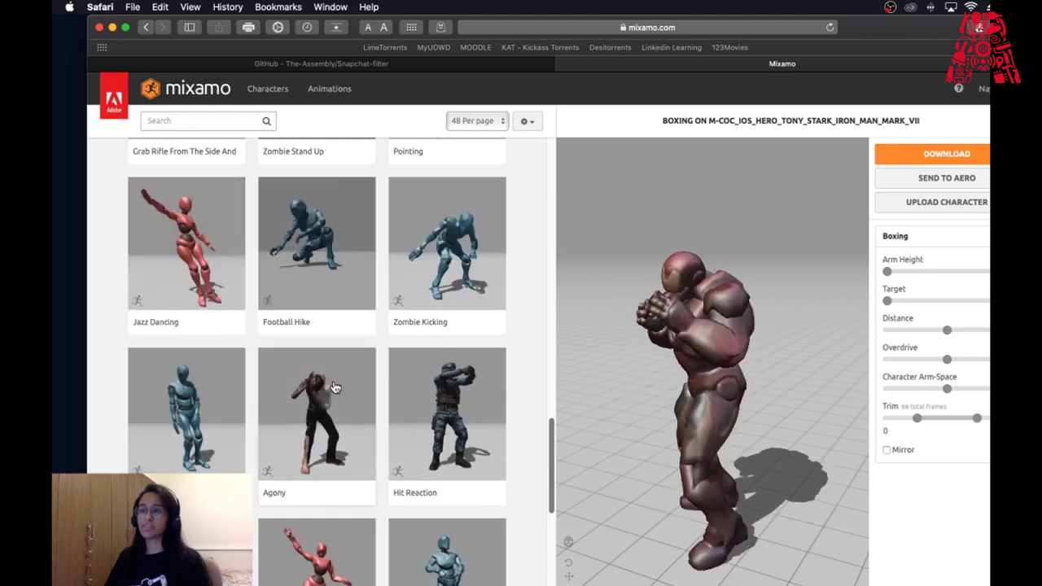
{"action": "scroll", "coordinate": [452, 387], "scroll_direction": "up", "scroll_amount": 2}
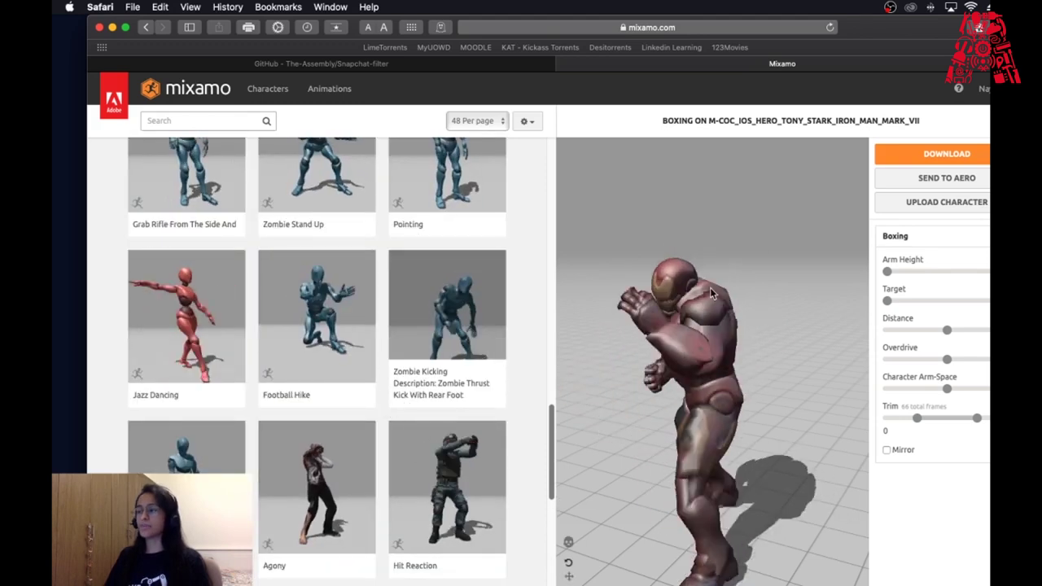
{"action": "left_click", "coordinate": [926, 273]}
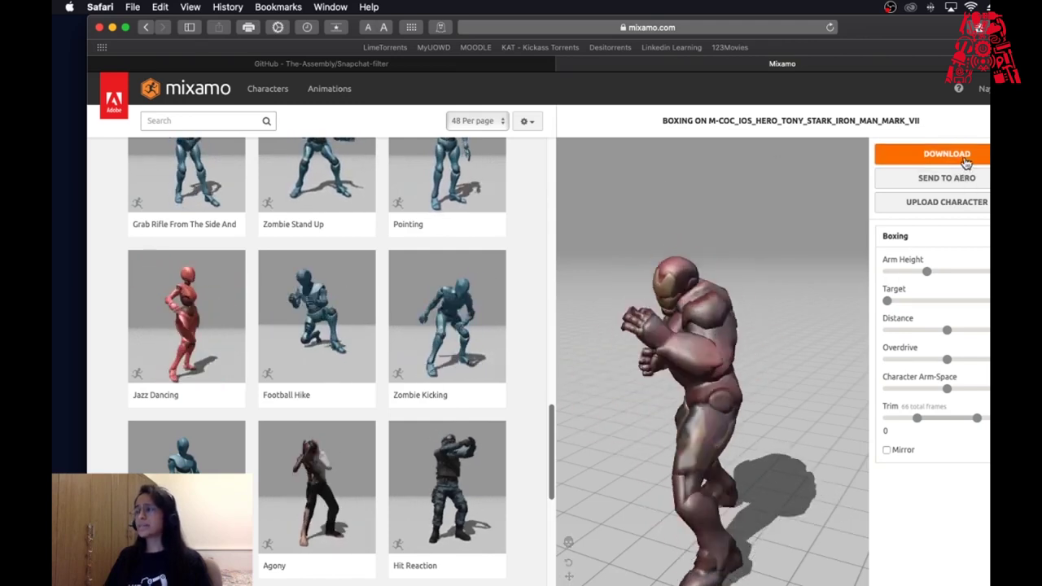
- Switch to Lens Studio and create a new project from the Animated Object template
{"action": "key", "text": "super+Tab"}
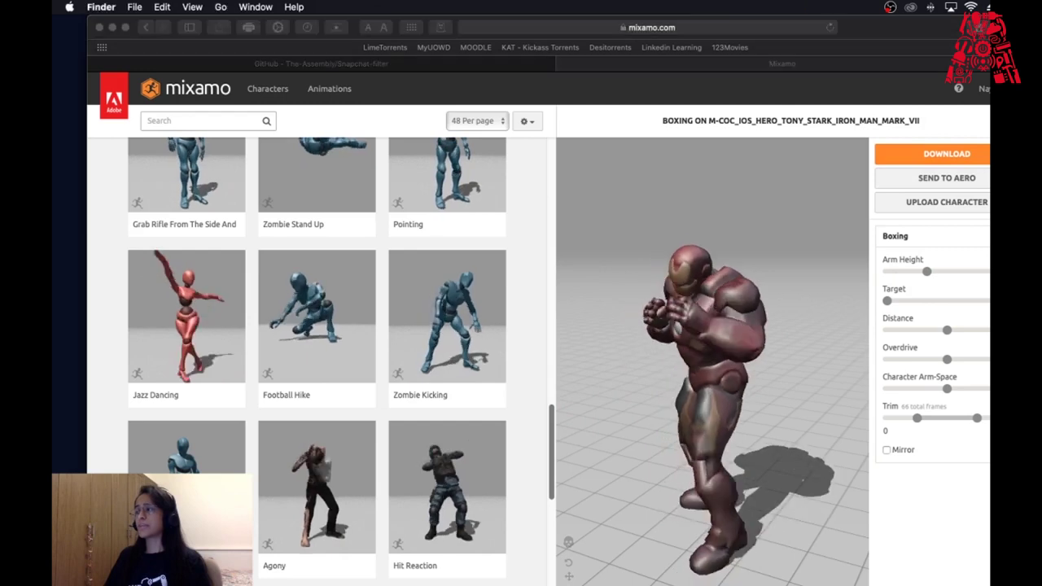
{"action": "left_click", "coordinate": [112, 27]}
{"action": "left_click", "coordinate": [279, 558]}
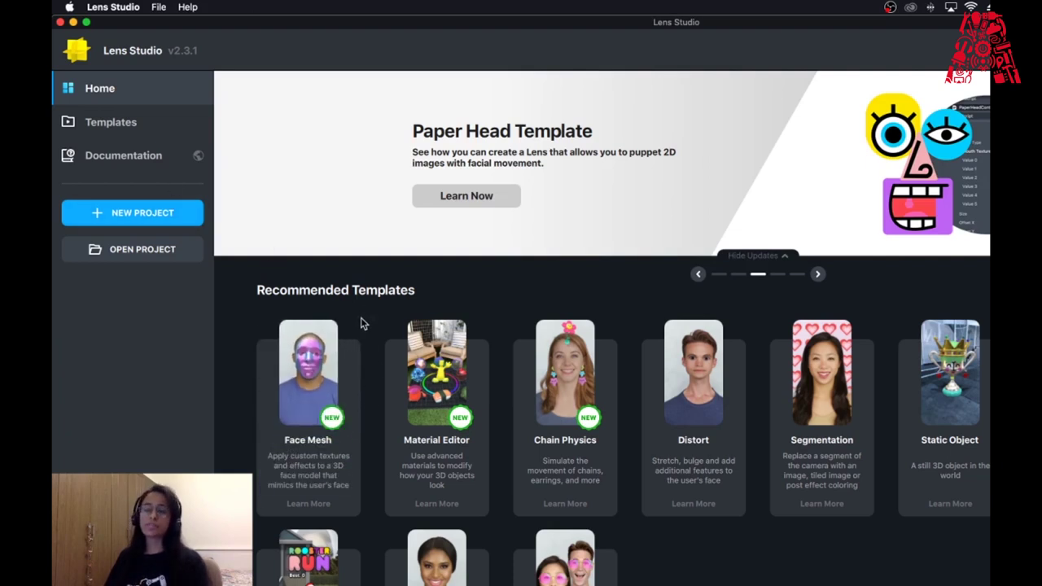
{"action": "left_click", "coordinate": [122, 125]}
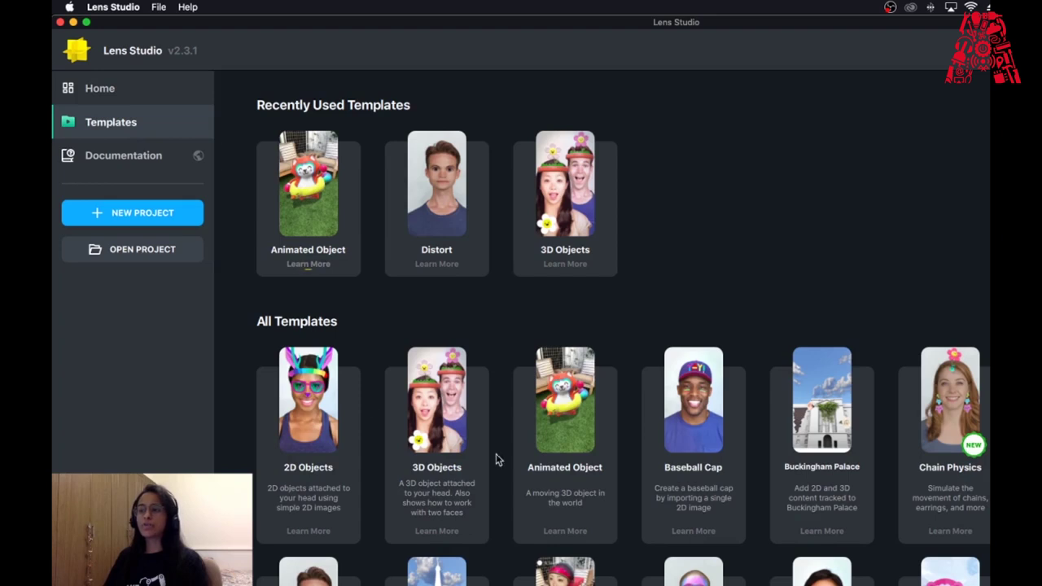
{"action": "mouse_move", "coordinate": [562, 454]}
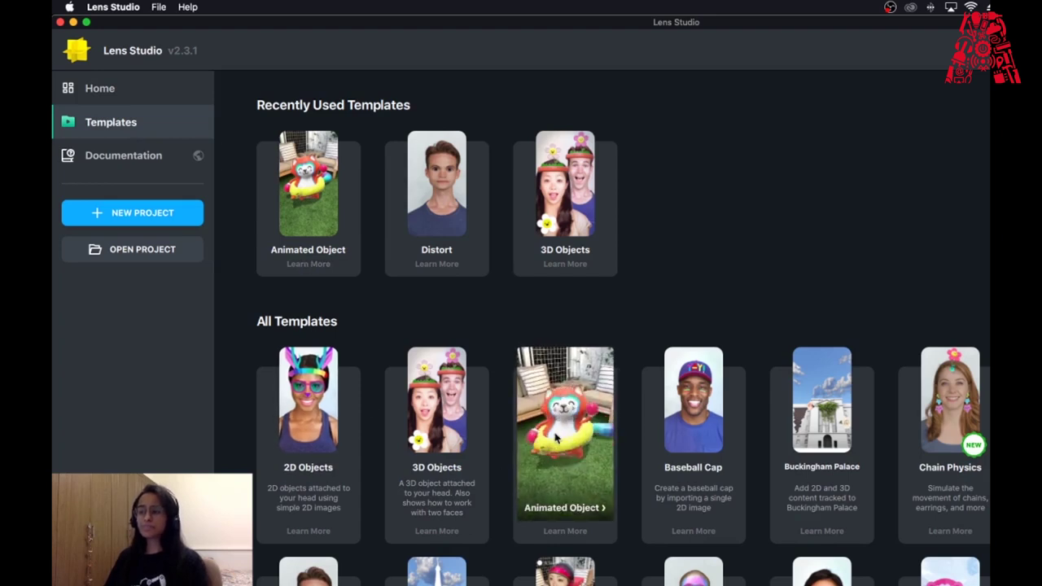
{"action": "left_click", "coordinate": [558, 453]}
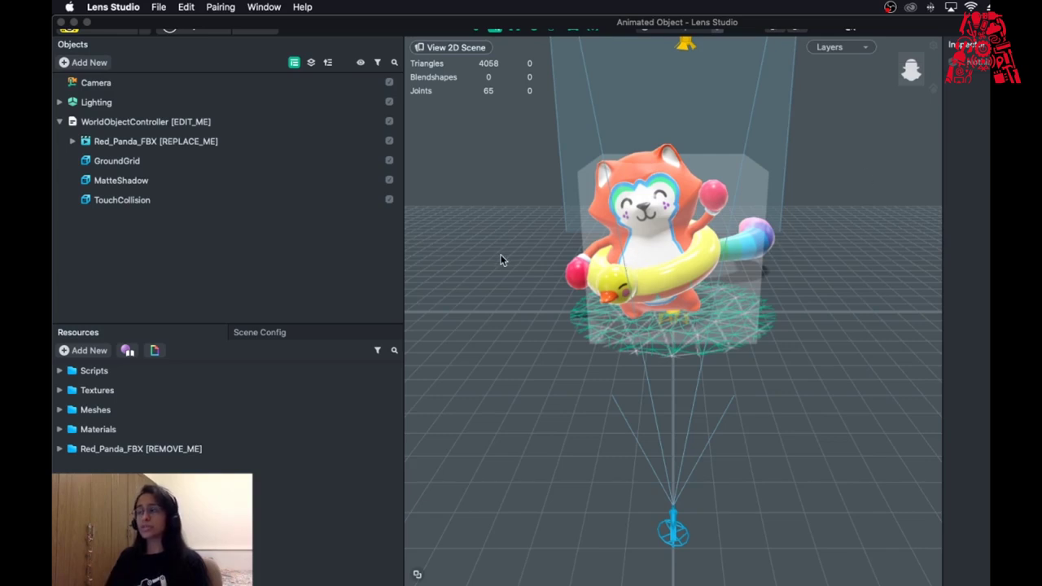
- Import Boxing-2.fbx from the Desktop into the project with the default FBX import options
{"action": "left_click", "coordinate": [157, 7]}
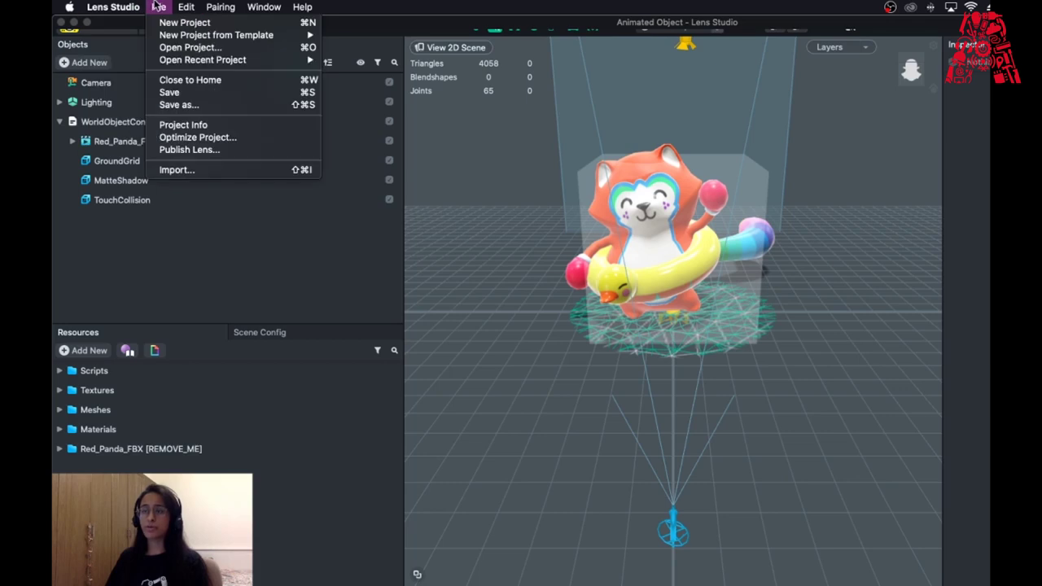
{"action": "left_click", "coordinate": [193, 173]}
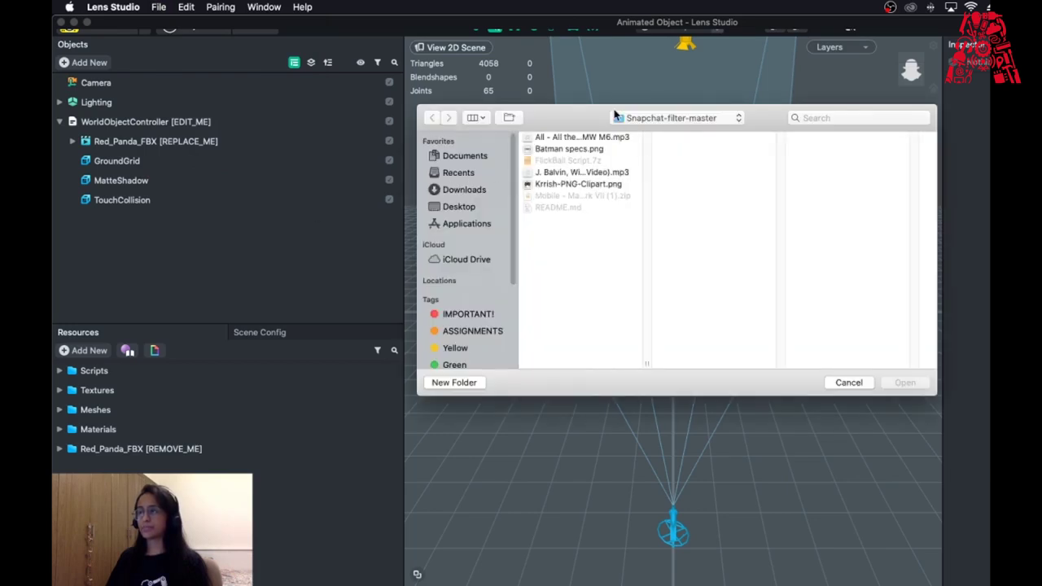
{"action": "left_click", "coordinate": [474, 189]}
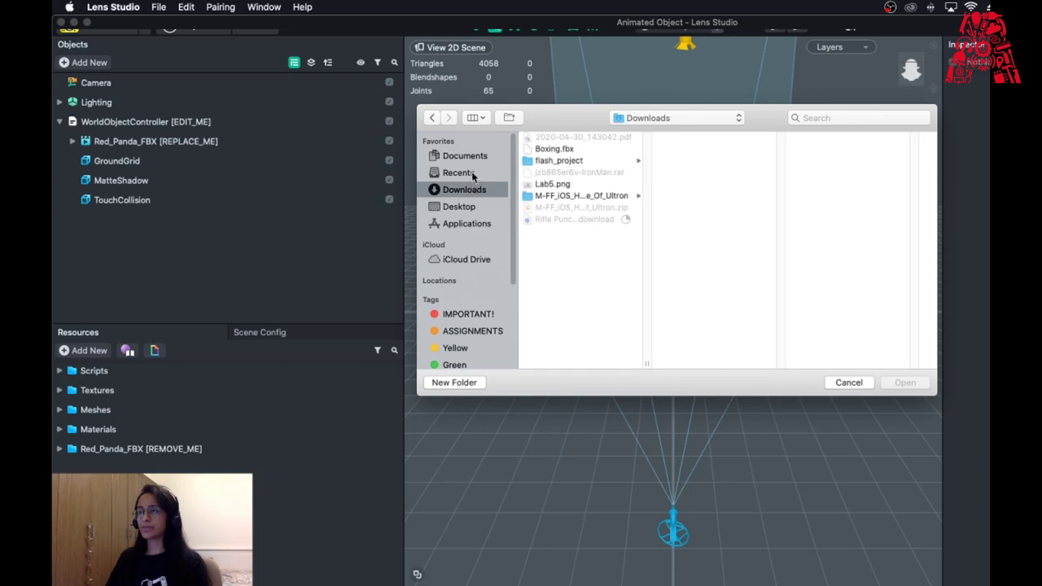
{"action": "left_click", "coordinate": [474, 207]}
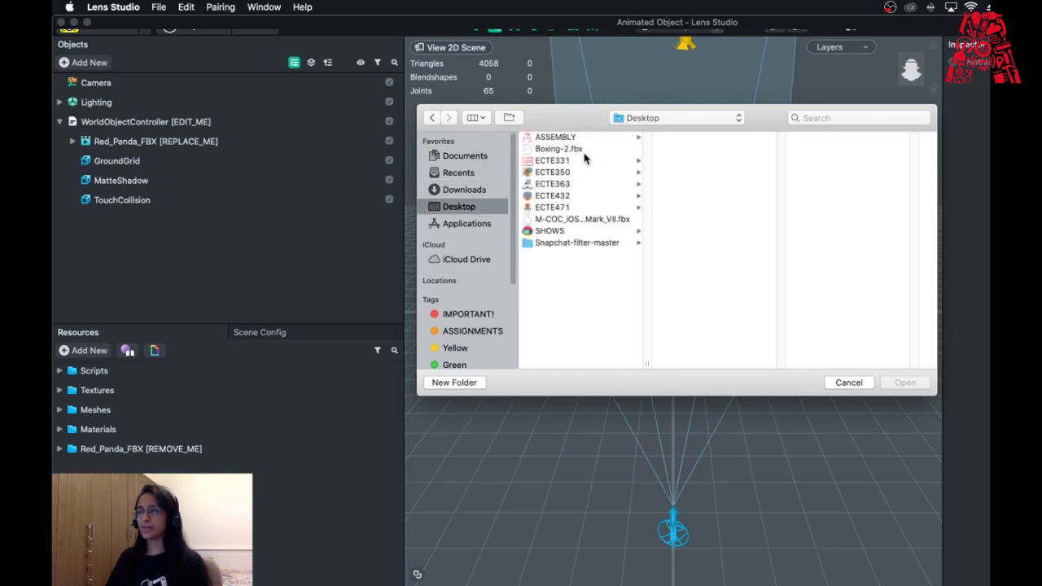
{"action": "left_click", "coordinate": [565, 150]}
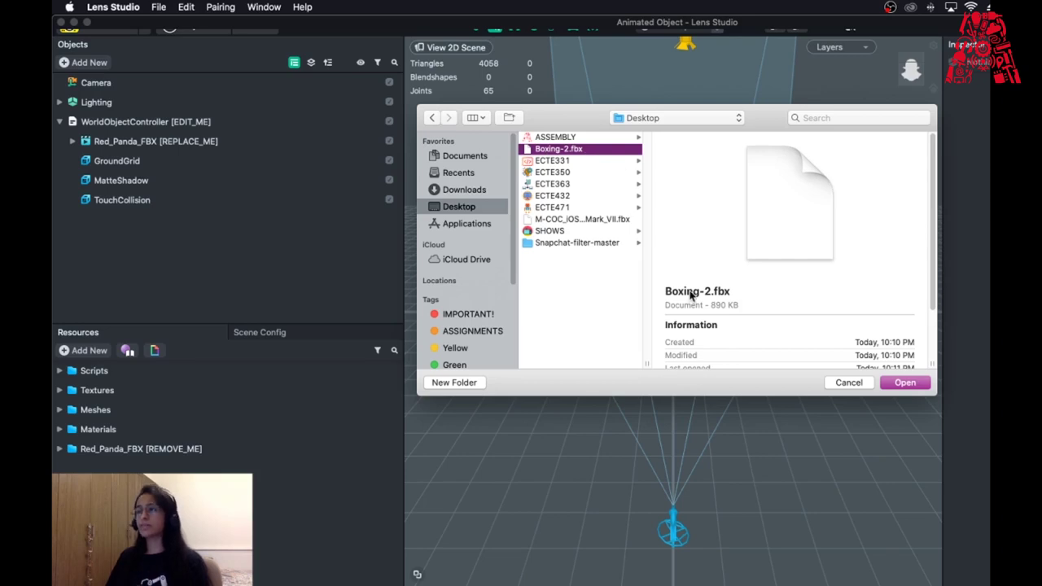
{"action": "left_click", "coordinate": [918, 388]}
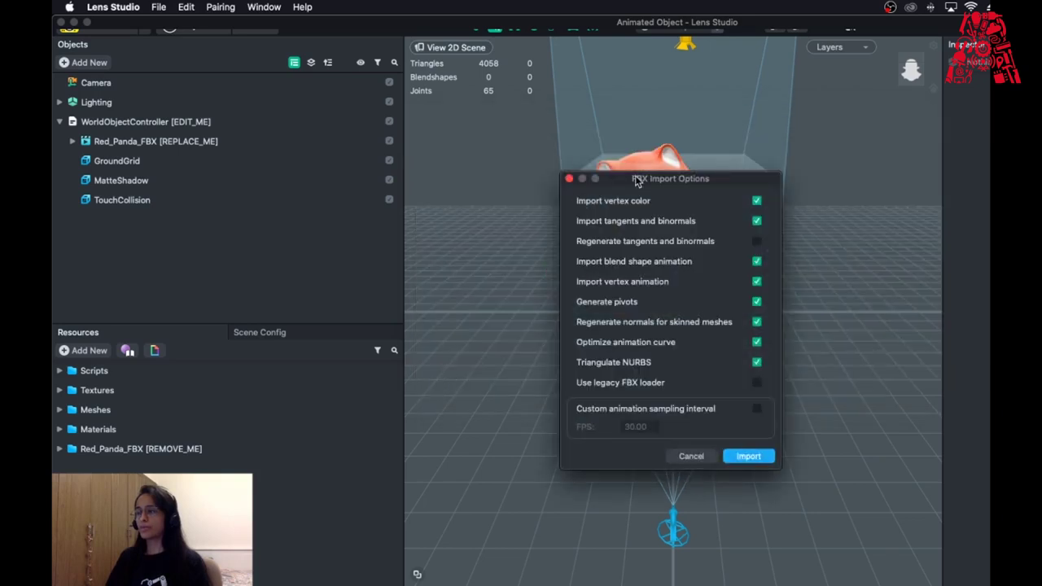
{"action": "left_click", "coordinate": [748, 456]}
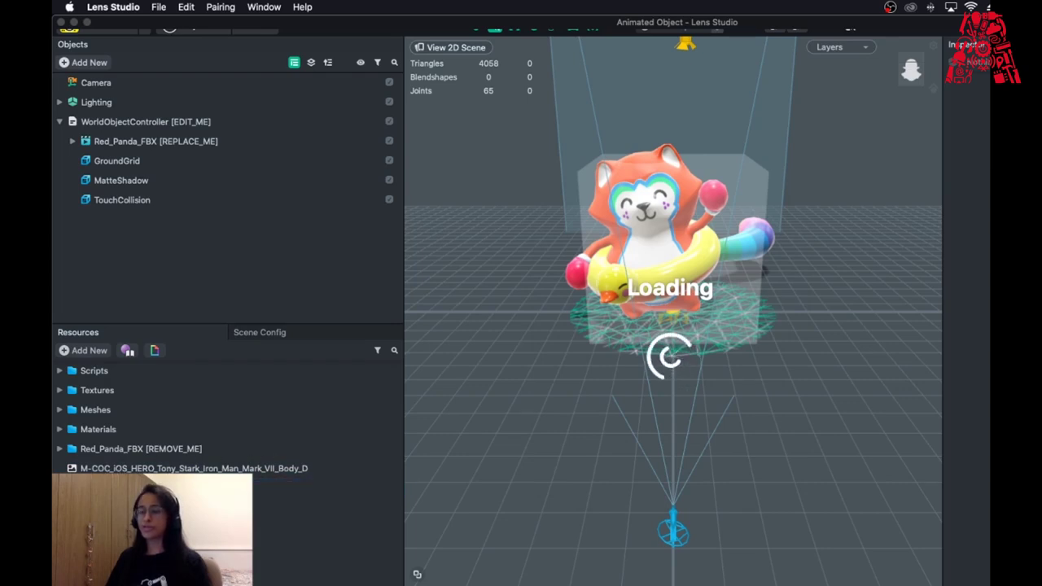
{"action": "left_click_drag", "start_coordinate": [103, 222], "coordinate": [117, 216]}
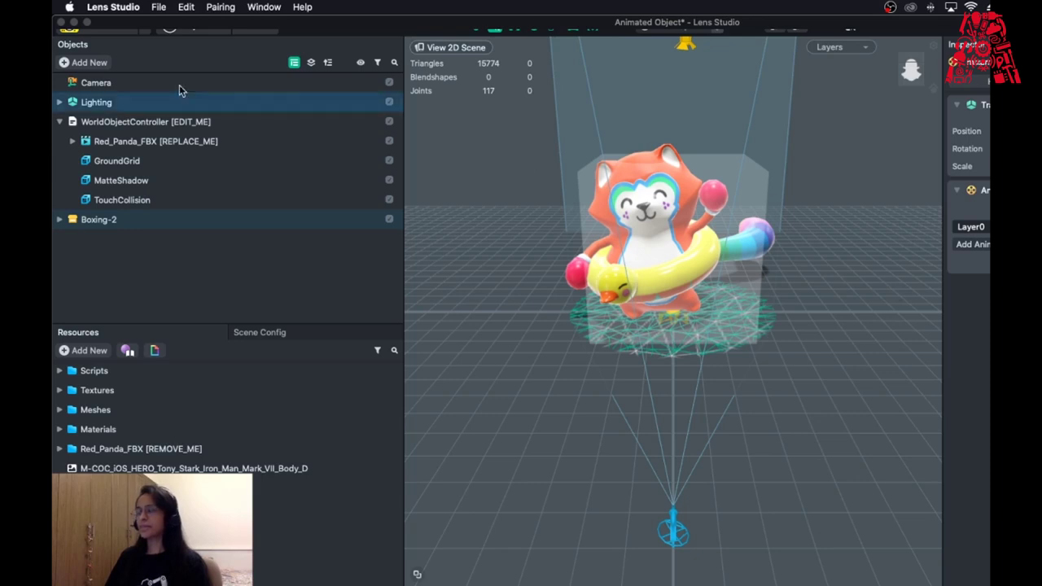
{"action": "left_click", "coordinate": [103, 200]}
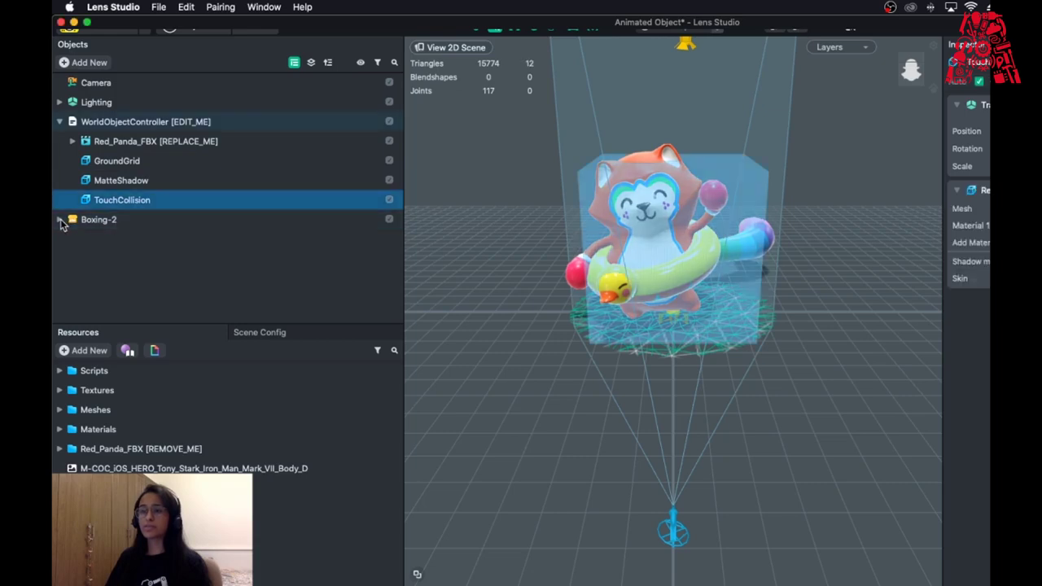
{"action": "key", "text": "Return"}
{"action": "key", "text": "Return"}
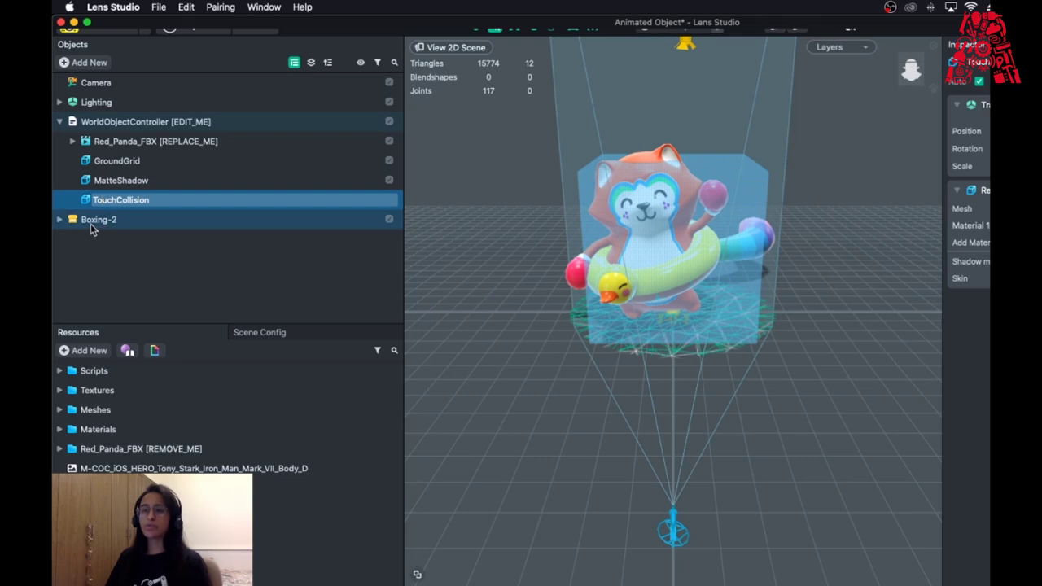
{"action": "left_click_drag", "start_coordinate": [109, 201], "coordinate": [112, 139]}
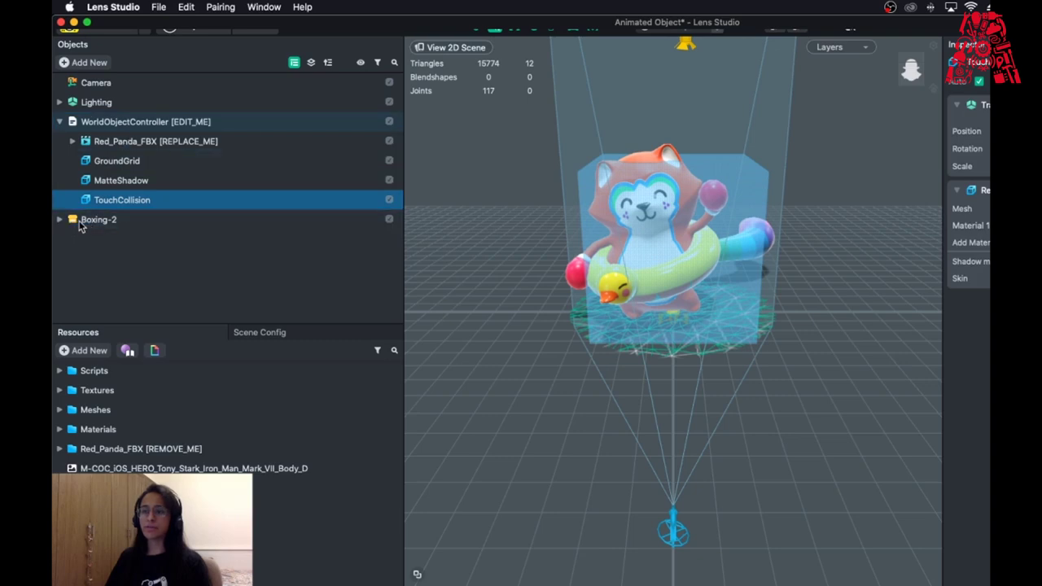
{"action": "left_click_drag", "start_coordinate": [92, 199], "coordinate": [109, 130]}
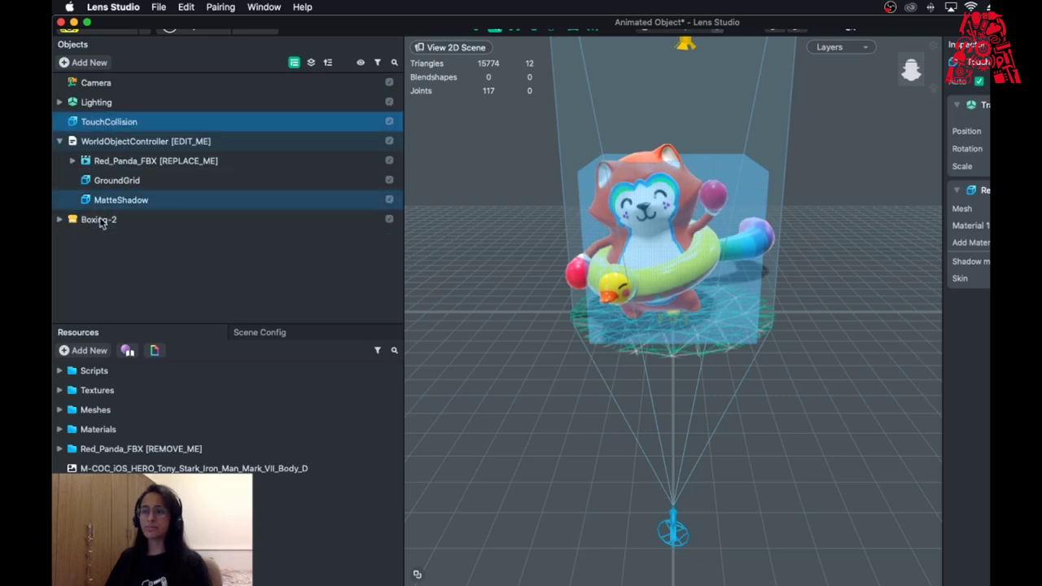
{"action": "key", "text": "super+z"}
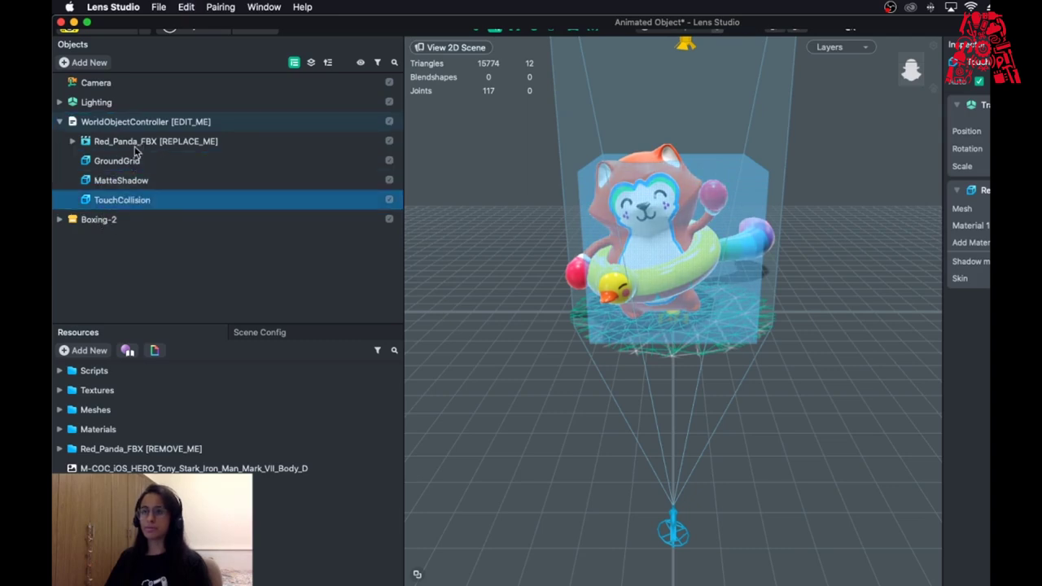
{"action": "left_click_drag", "start_coordinate": [92, 200], "coordinate": [108, 136]}
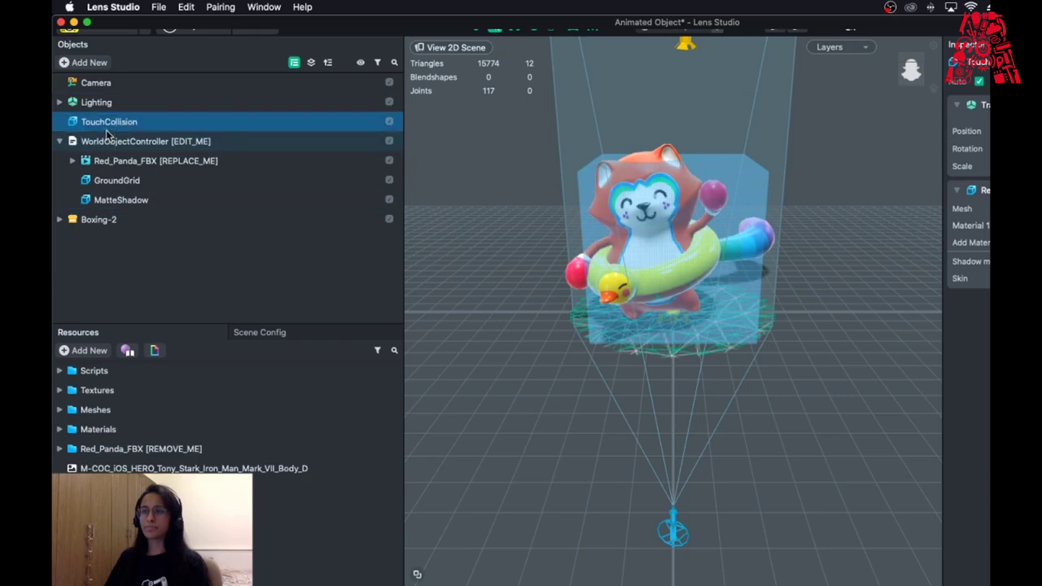
{"action": "key", "text": "super+z"}
{"action": "right_click", "coordinate": [84, 222]}
{"action": "key", "text": "Escape"}
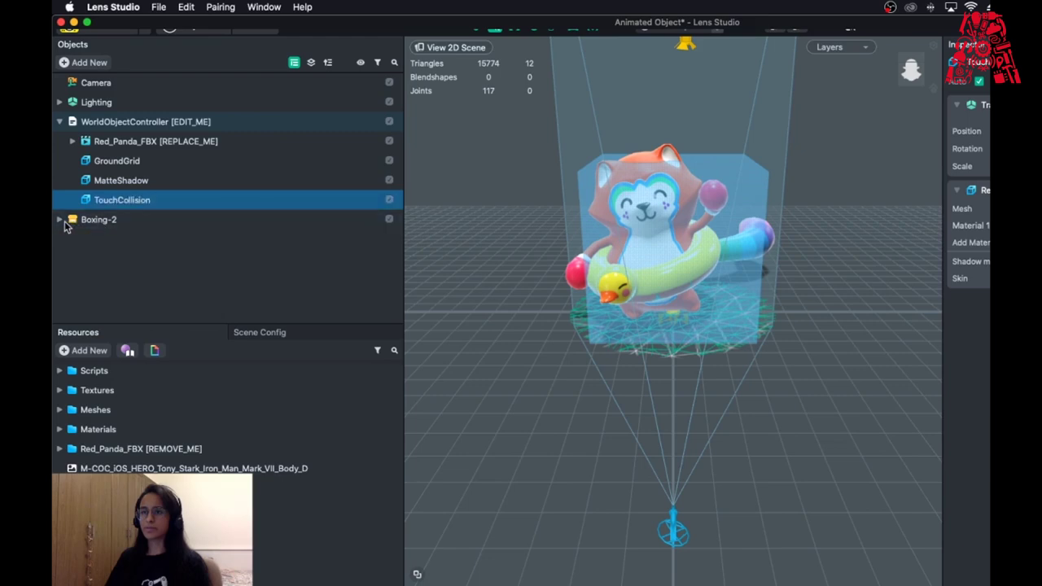
{"action": "key", "text": "Return"}
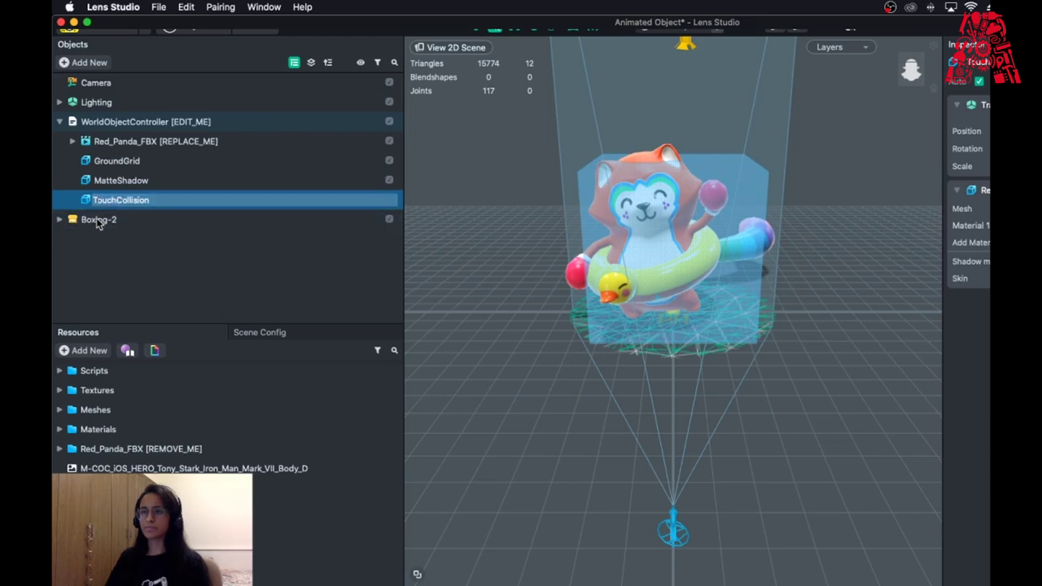
{"action": "key", "text": "Escape"}
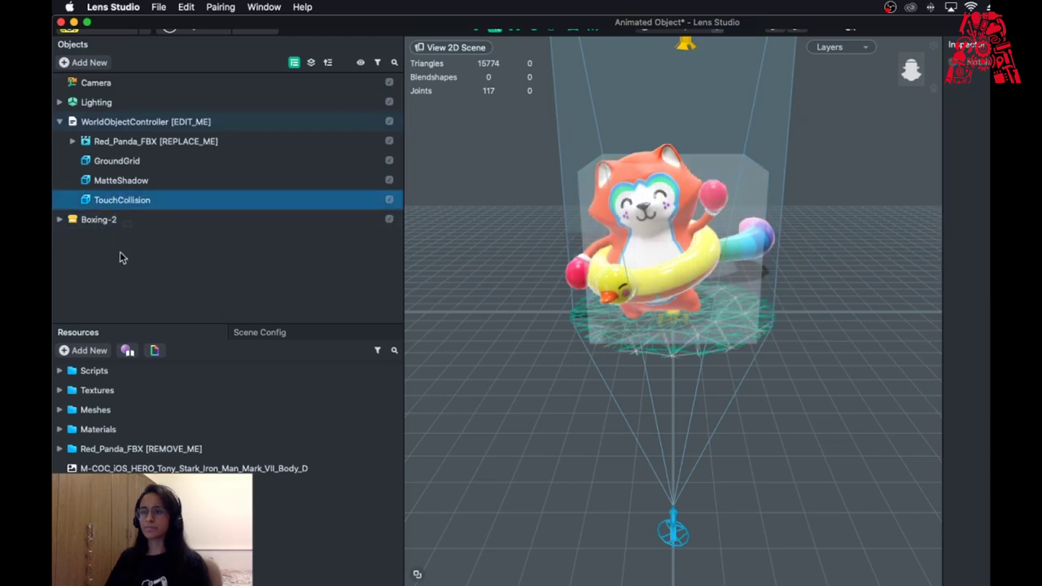
- Nest the Boxing-2 object inside WorldObjectController, below TouchCollision
{"action": "left_click_drag", "start_coordinate": [123, 220], "coordinate": [187, 144]}
{"action": "left_click", "coordinate": [164, 279]}
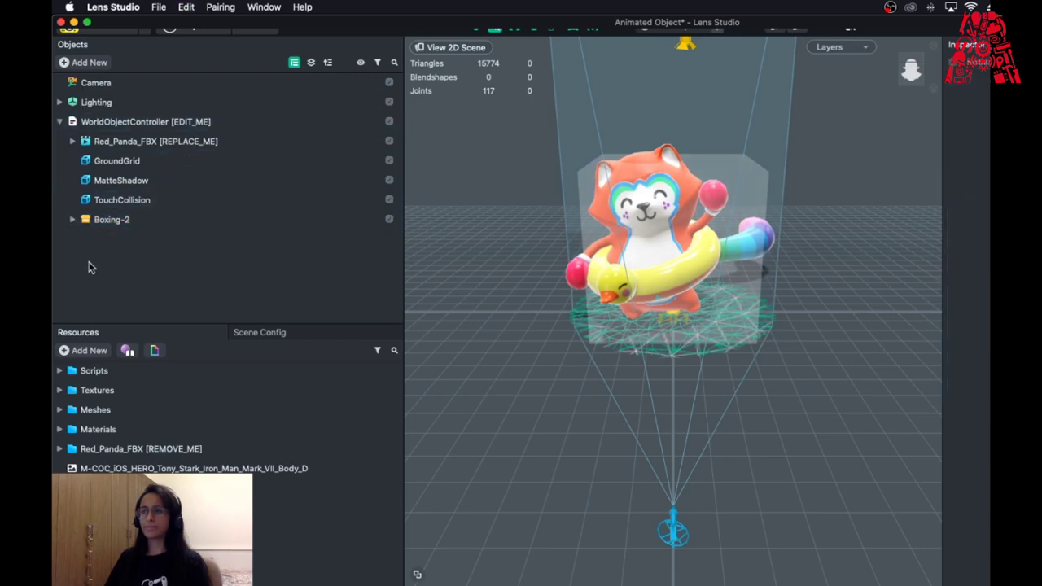
{"action": "left_click", "coordinate": [70, 221]}
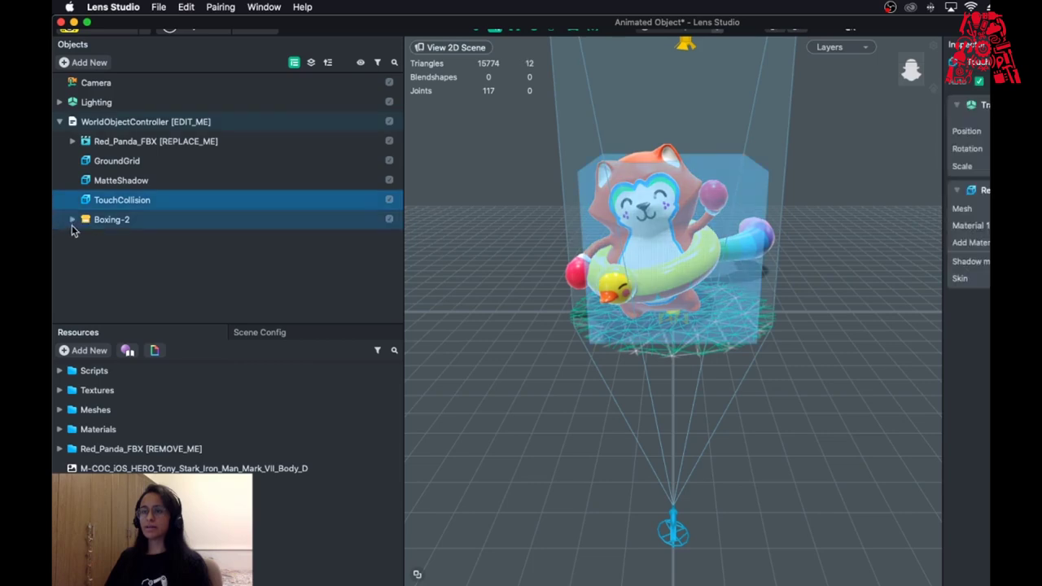
- Expand the Lighting group, collapse WorldObjectController and inspect the Camera and Light objects
{"action": "left_click", "coordinate": [59, 102]}
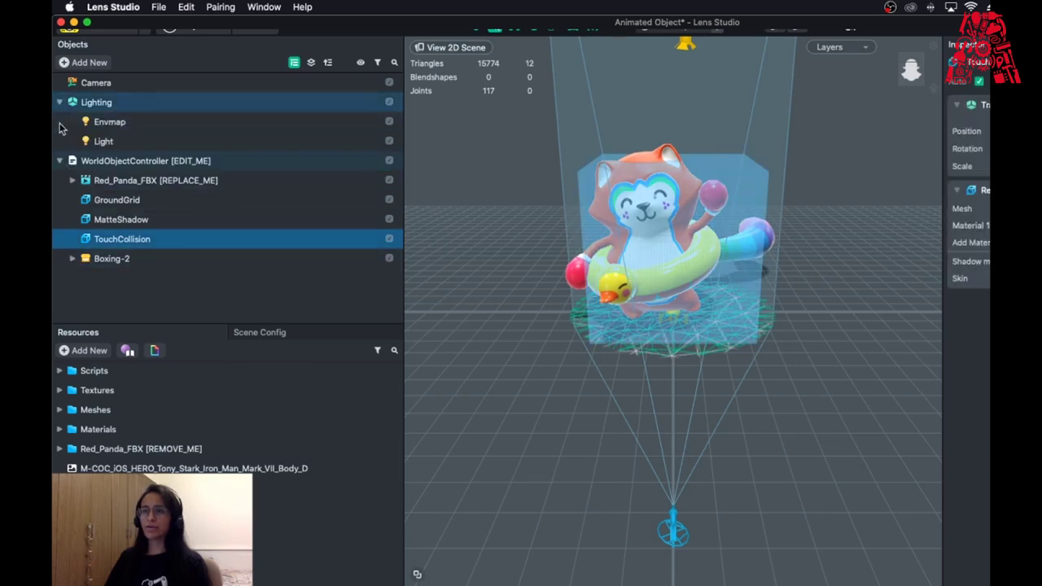
{"action": "left_click", "coordinate": [57, 82]}
{"action": "left_click", "coordinate": [58, 161]}
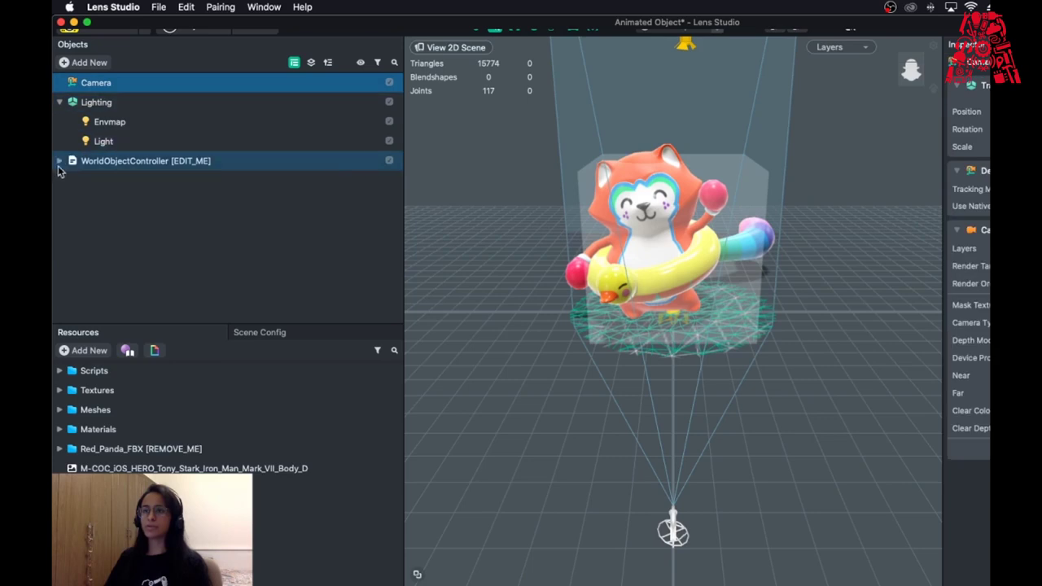
{"action": "key", "text": "Up"}
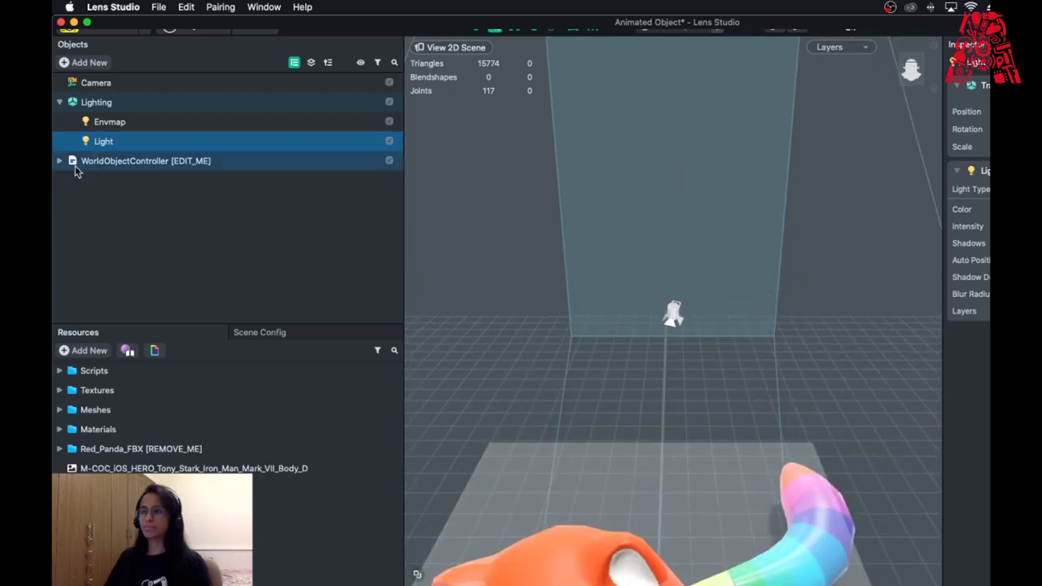
- Review the settings of the Camera, WorldObjectController and Light objects
{"action": "left_click", "coordinate": [94, 82]}
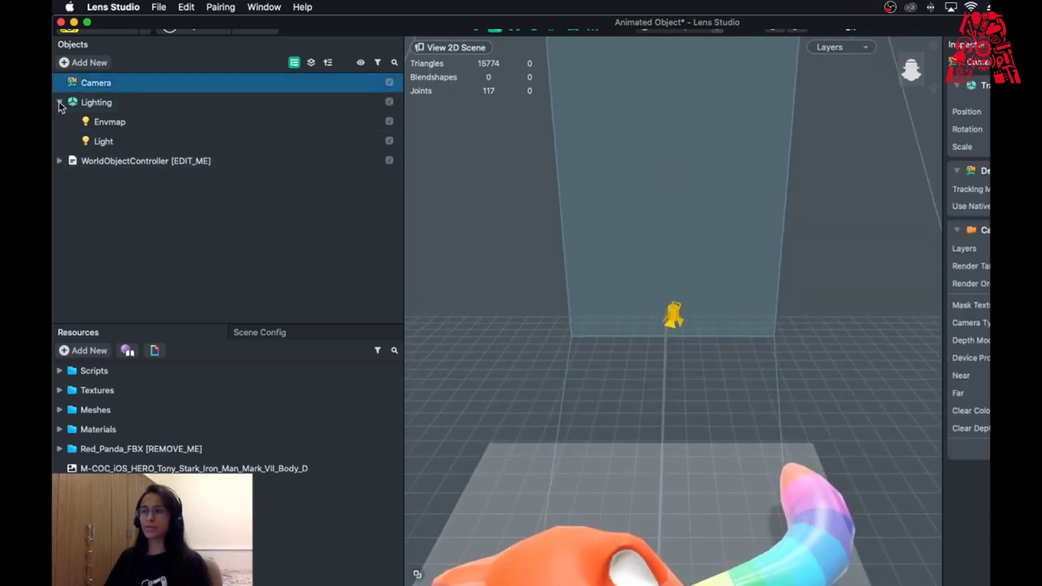
{"action": "left_click", "coordinate": [91, 162]}
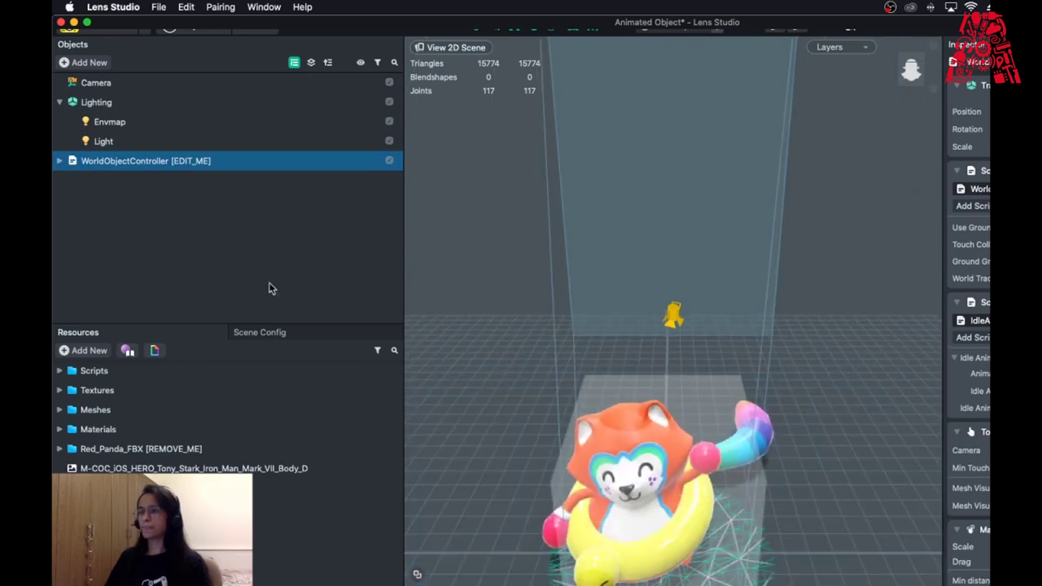
{"action": "key", "text": "Up"}
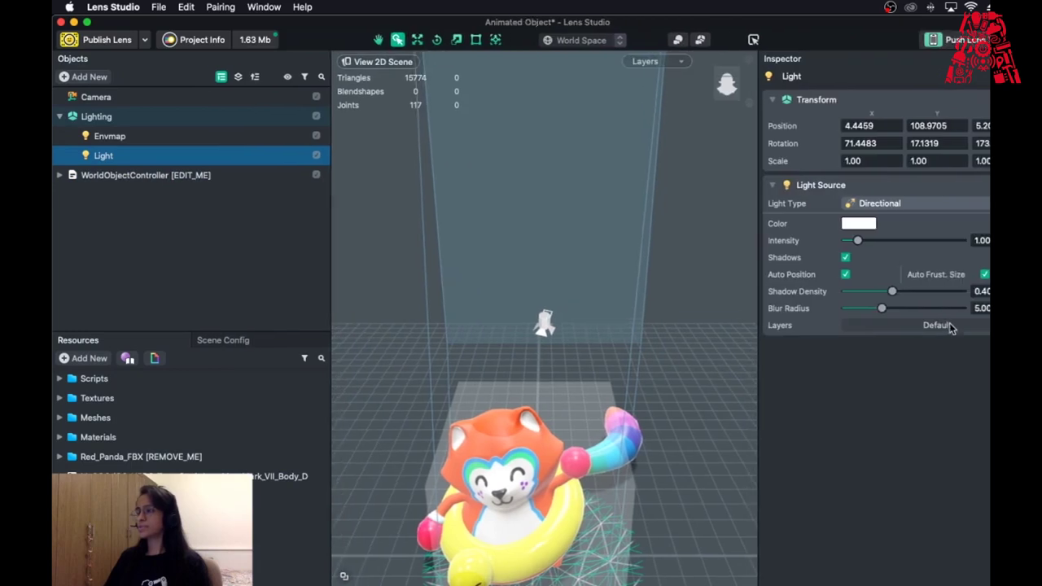
- Set the Animation Mixer in WorldObjectController's Idle Animation Settings to the Boxing-2 AnimationMixer component
{"action": "left_click", "coordinate": [176, 178]}
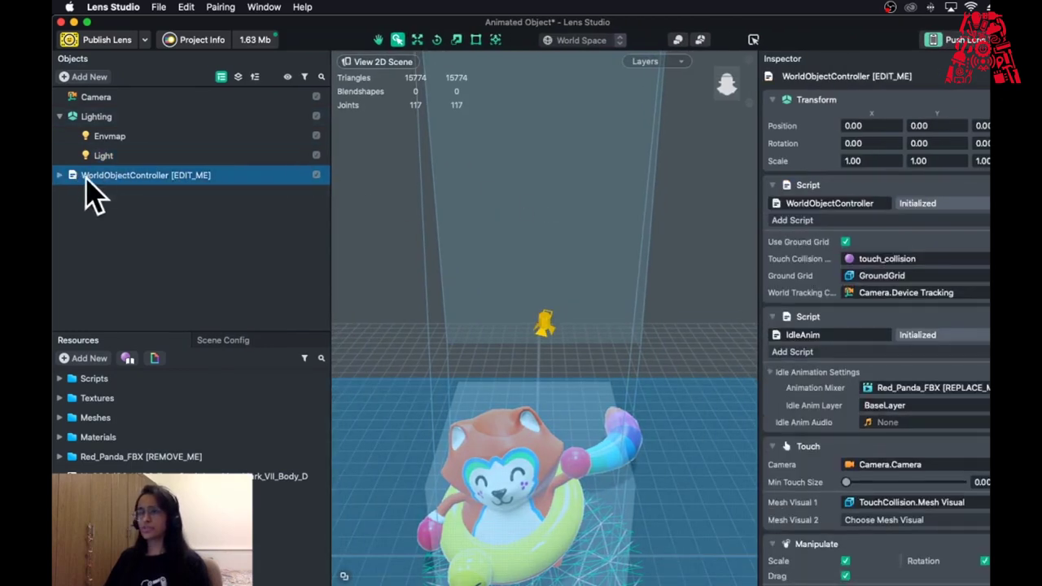
{"action": "left_click", "coordinate": [60, 176]}
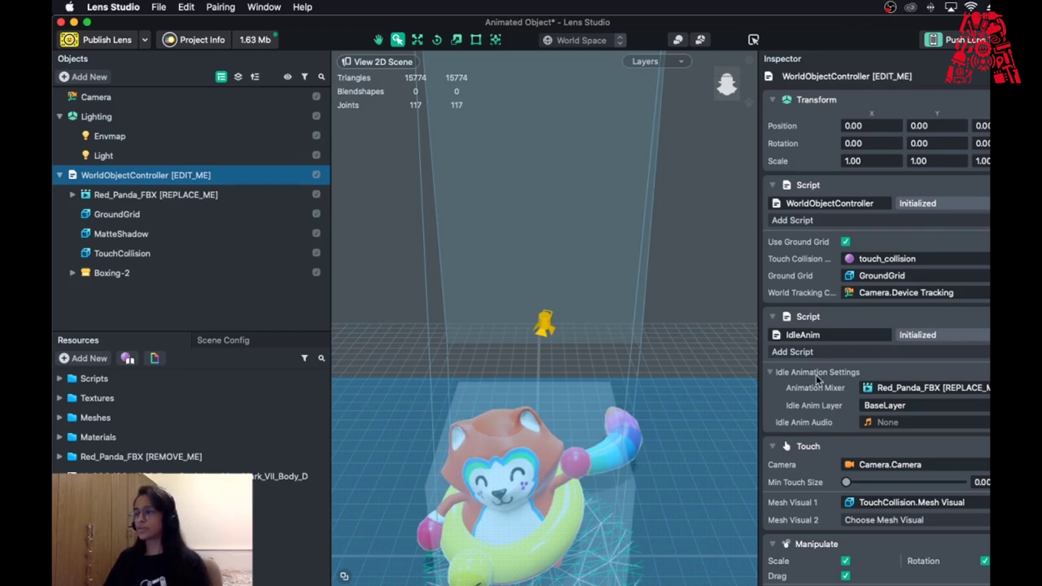
{"action": "left_click", "coordinate": [920, 390]}
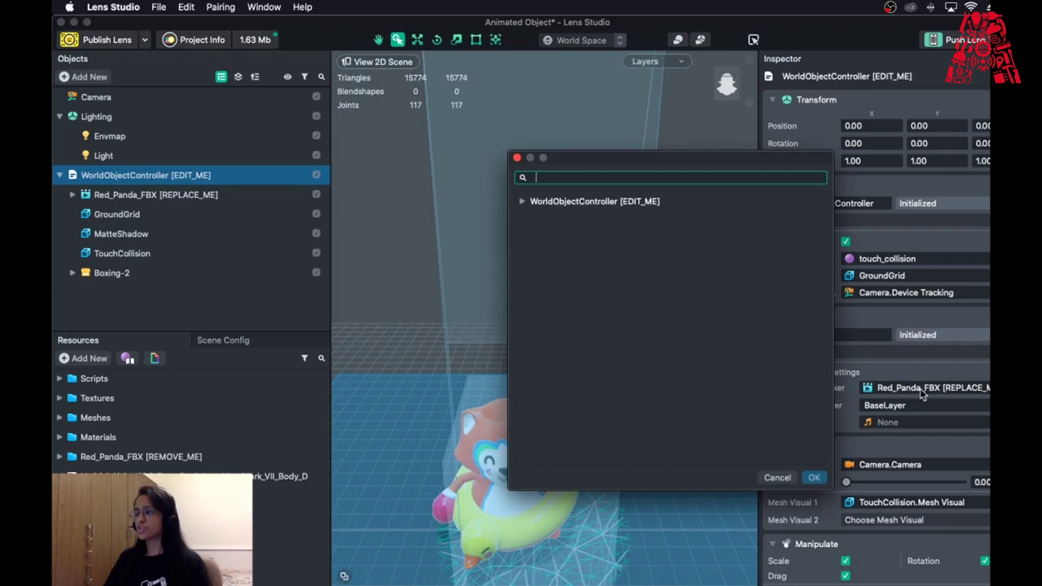
{"action": "left_click", "coordinate": [522, 201]}
{"action": "left_click", "coordinate": [562, 222]}
{"action": "left_click", "coordinate": [574, 223]}
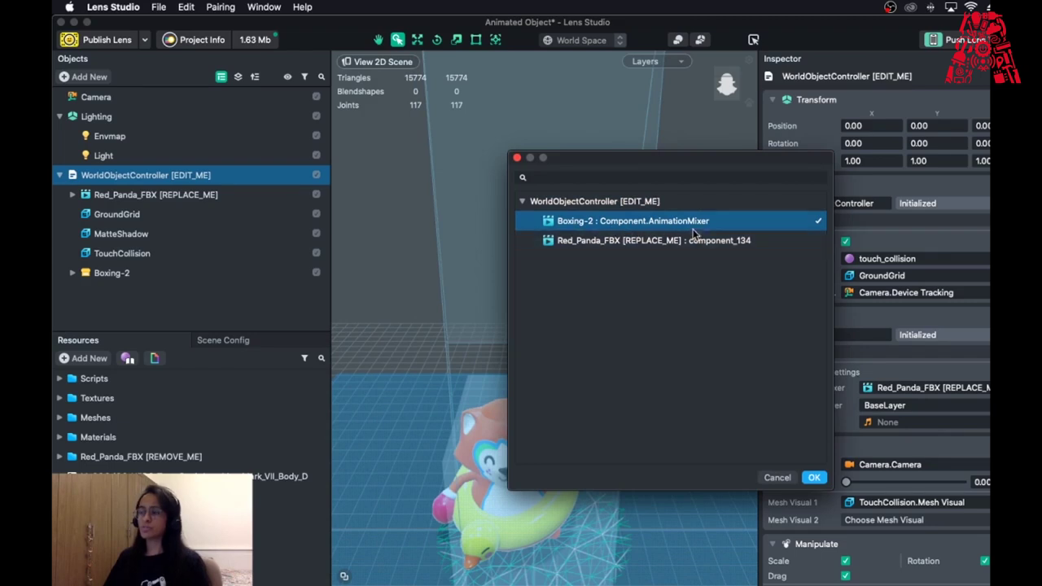
{"action": "left_click", "coordinate": [814, 477]}
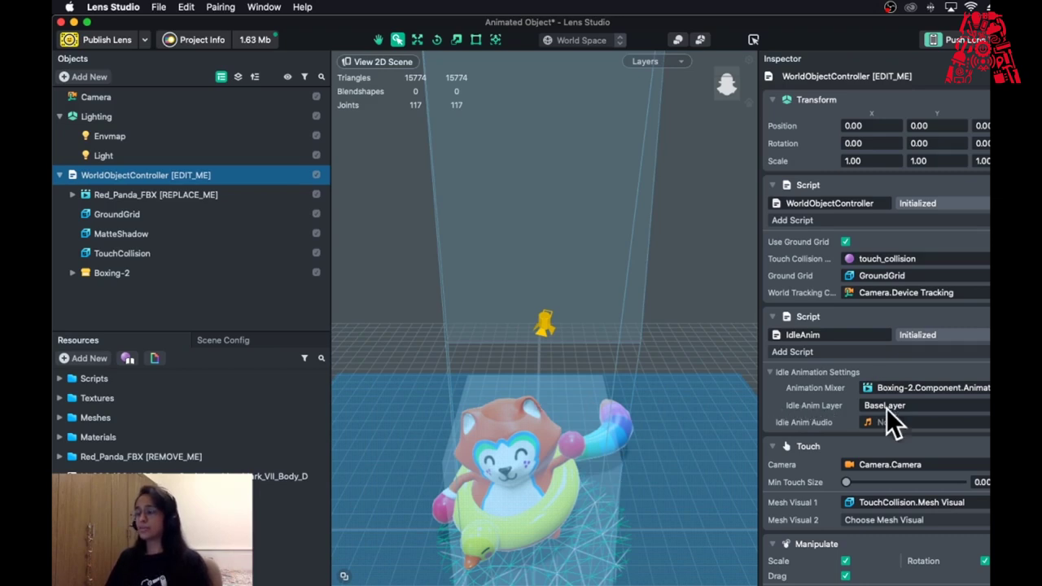
- Set WorldObjectController's Idle Anim Layer to Layer0
{"action": "left_click", "coordinate": [943, 411]}
{"action": "type", "text": "Layer0"}
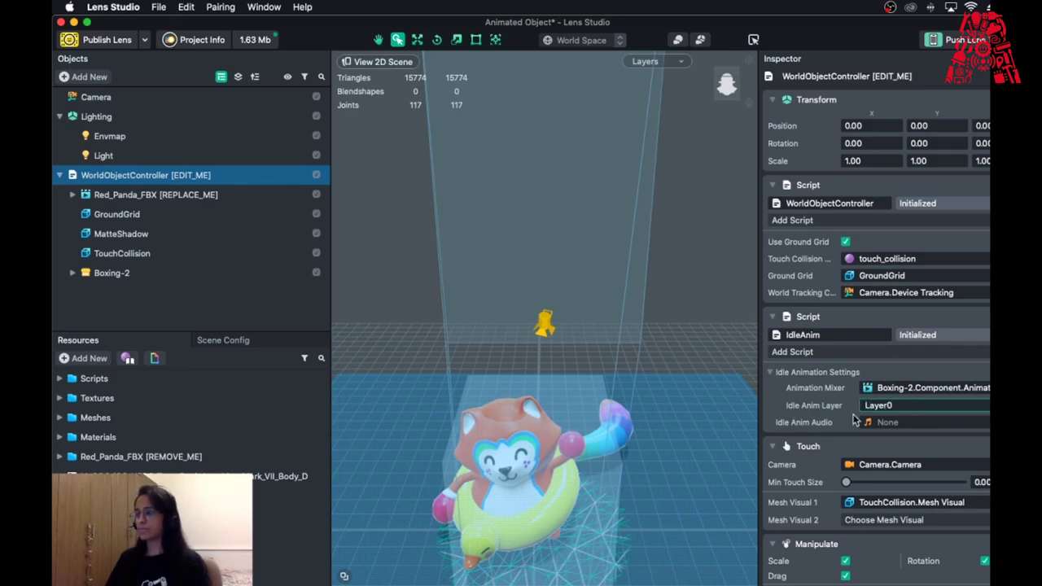
{"action": "key", "text": "Return"}
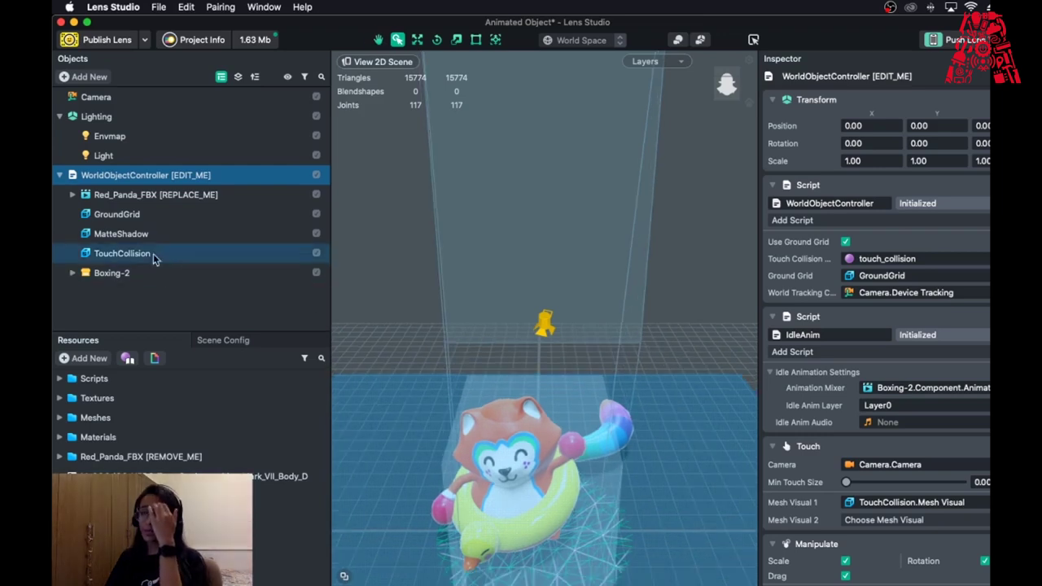
- Delete the Red_Panda_FBX [REPLACE_ME] object from WorldObjectController
{"action": "right_click", "coordinate": [157, 197]}
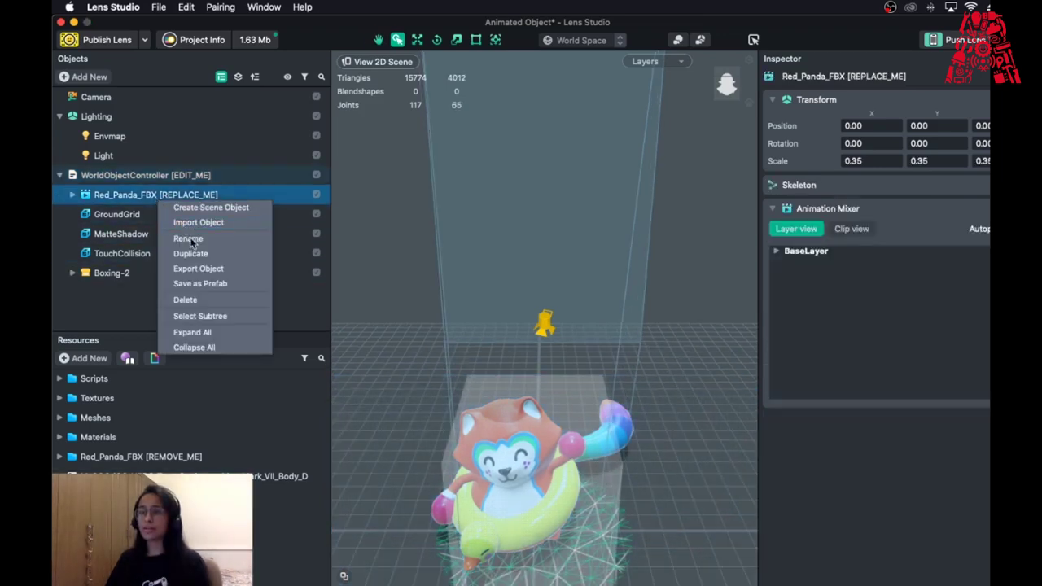
{"action": "left_click", "coordinate": [235, 300]}
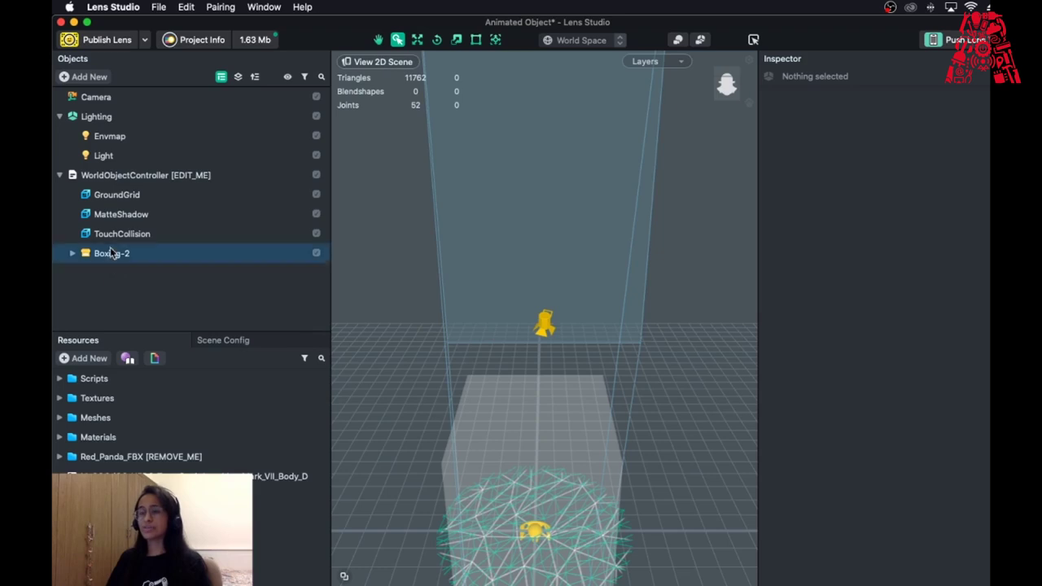
- Scale WorldObjectController to 45 on the X, Y and Z axes
{"action": "left_click", "coordinate": [105, 178]}
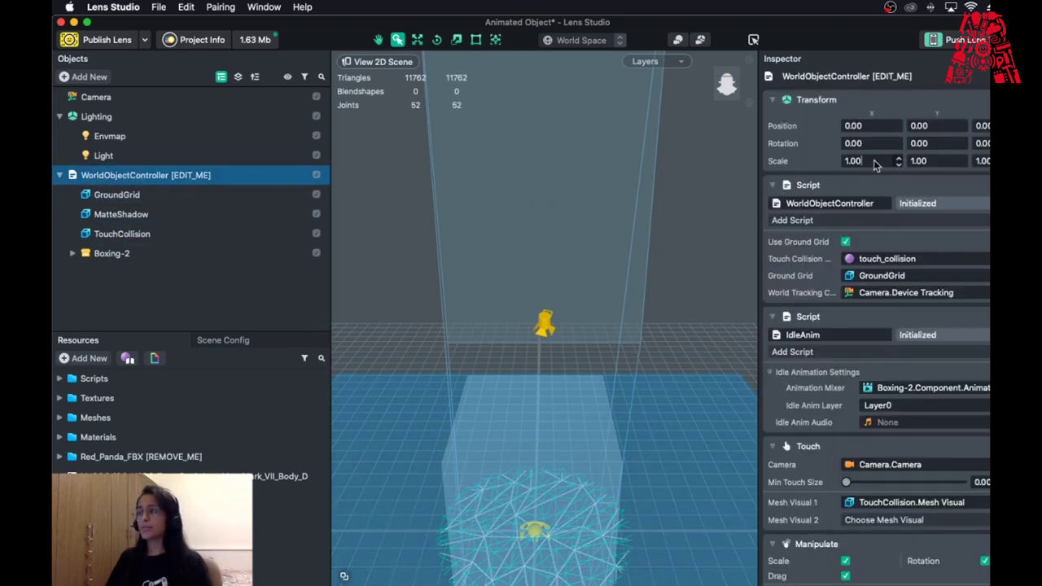
{"action": "type", "text": "45"}
{"action": "left_click", "coordinate": [942, 161]}
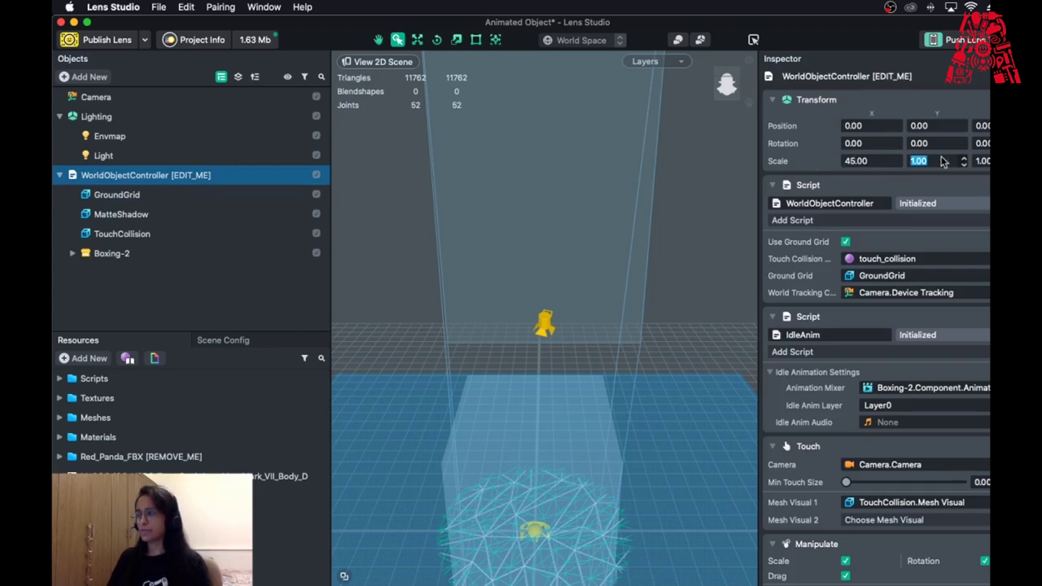
{"action": "type", "text": "4"}
{"action": "key", "text": "Tab"}
{"action": "type", "text": "4"}
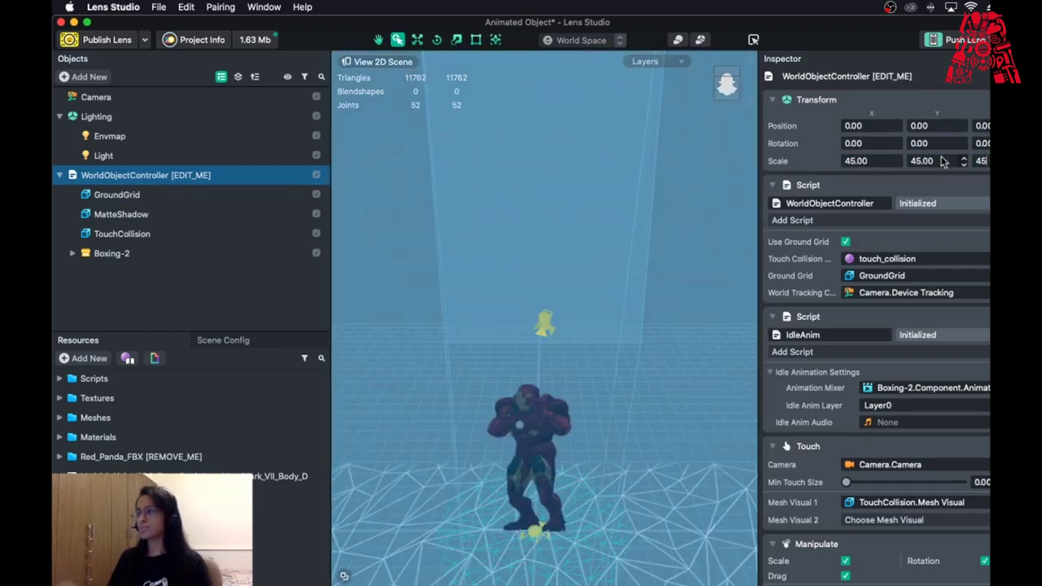
{"action": "type", "text": "5"}
{"action": "key", "text": "Return"}
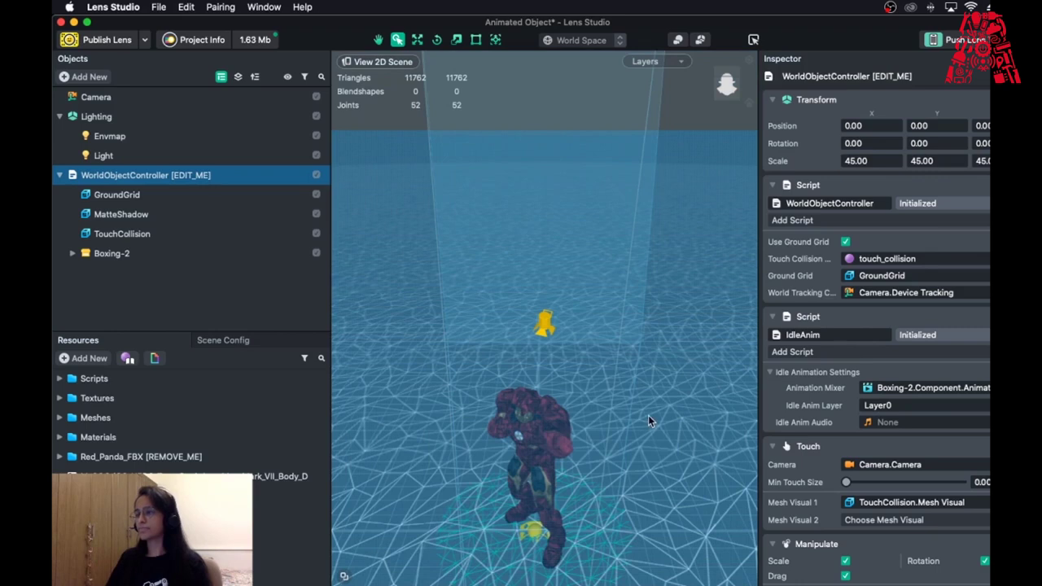
- Select GroundGrid and examine the enlarged Iron Man character and its boxing animation up close in the scene
{"action": "left_click", "coordinate": [690, 425]}
{"action": "left_click", "coordinate": [527, 461]}
{"action": "left_click", "coordinate": [666, 453]}
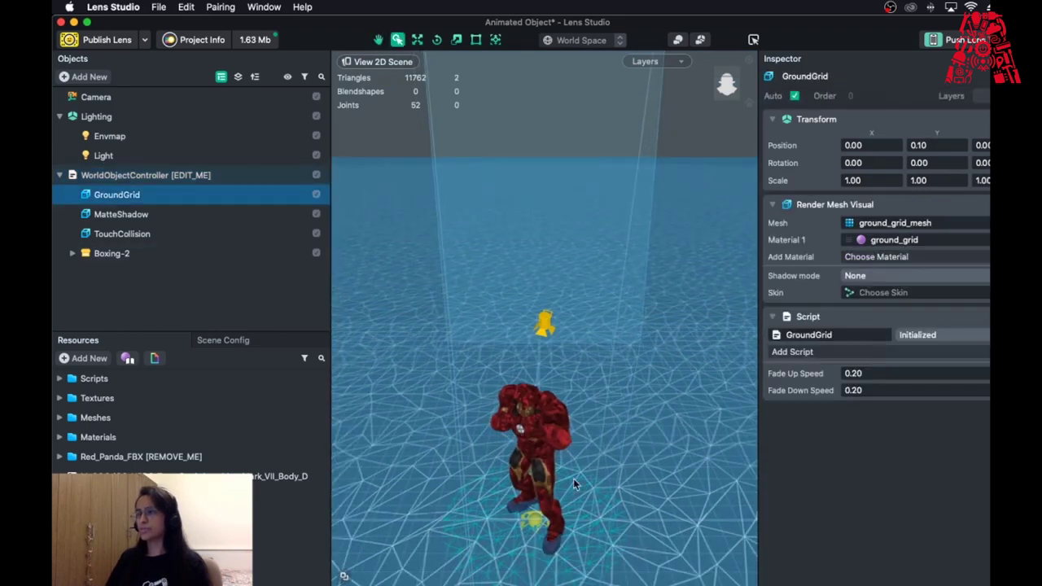
{"action": "left_click", "coordinate": [378, 39]}
{"action": "left_click_drag", "start_coordinate": [558, 321], "coordinate": [610, 369]}
{"action": "scroll", "coordinate": [602, 366], "scroll_direction": "up", "scroll_amount": 6}
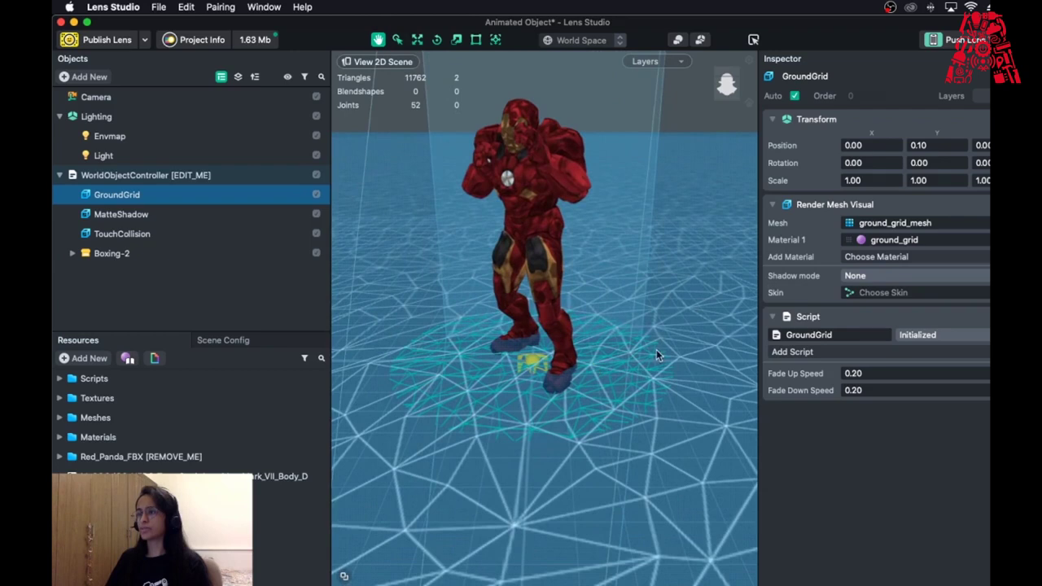
{"action": "scroll", "coordinate": [657, 342], "scroll_direction": "up", "scroll_amount": 2}
{"action": "scroll", "coordinate": [648, 346], "scroll_direction": "down", "scroll_amount": 3}
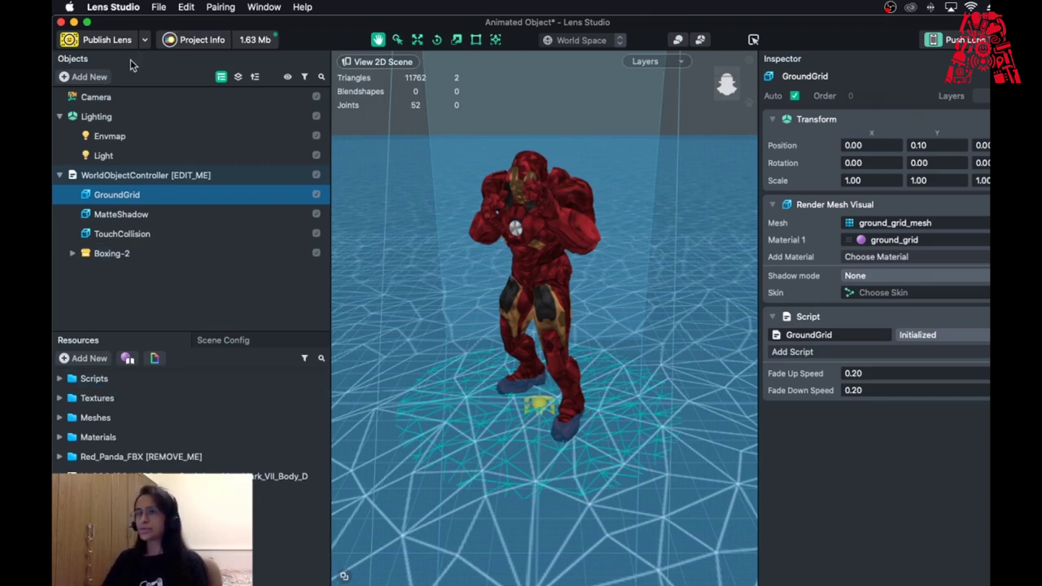
- Add a Particles object as a child of GroundGrid
{"action": "left_click", "coordinate": [84, 77]}
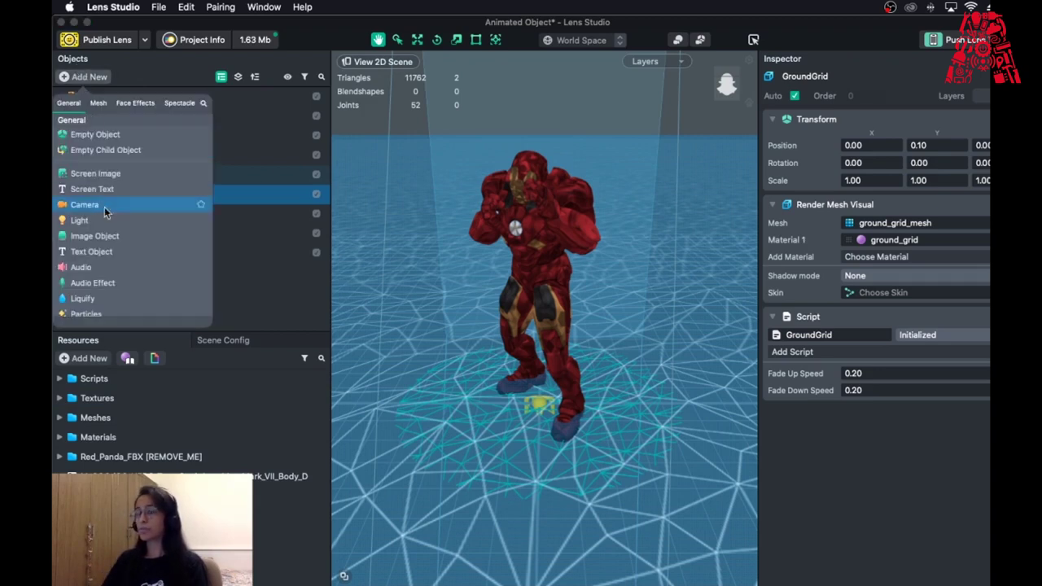
{"action": "scroll", "coordinate": [106, 210], "scroll_direction": "down", "scroll_amount": 3}
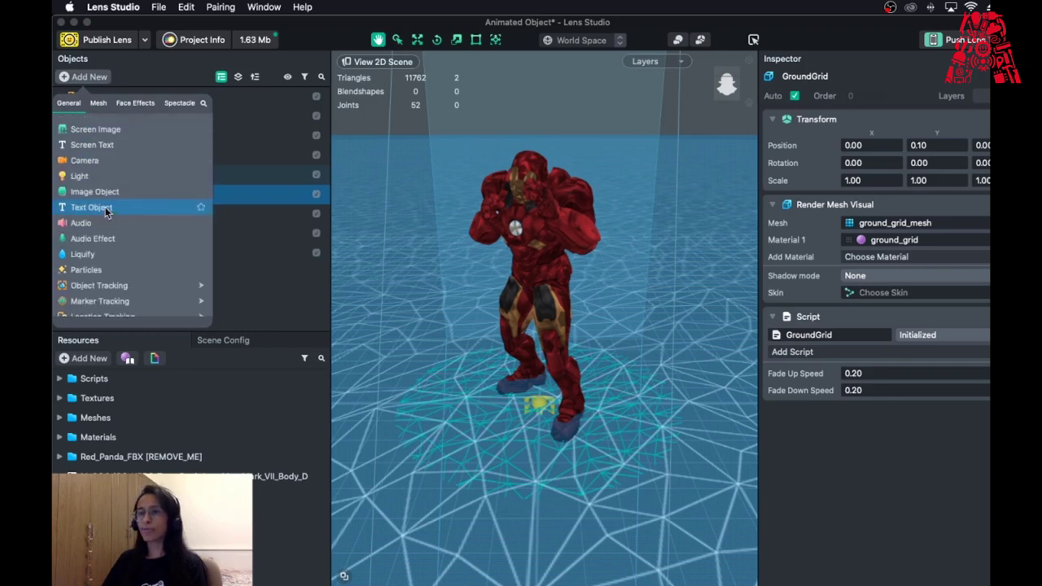
{"action": "left_click", "coordinate": [98, 269]}
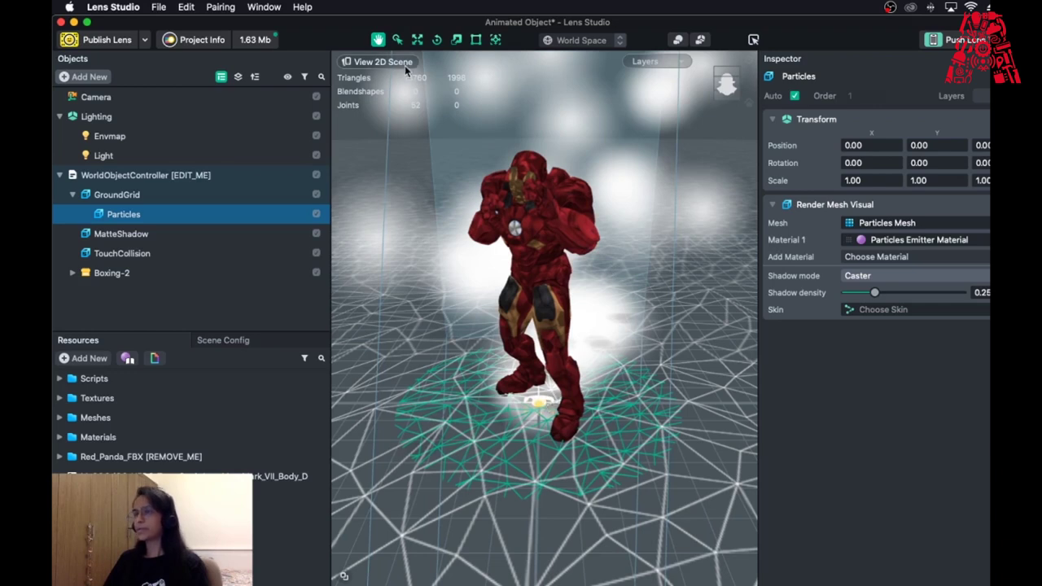
- Move GroundGrid with its particles behind Iron Man, to about -12 on the Z axis
{"action": "left_click", "coordinate": [417, 40]}
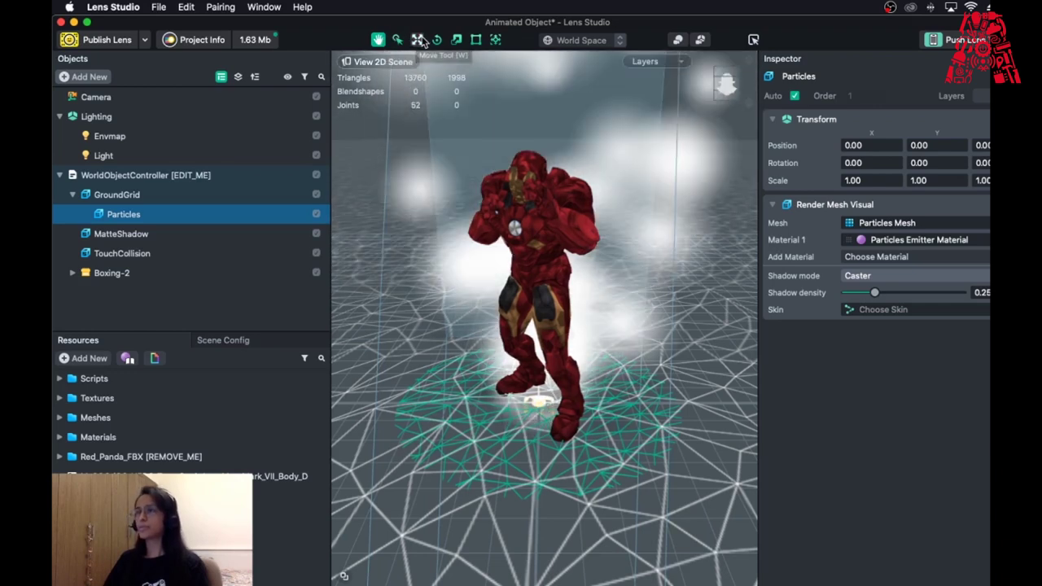
{"action": "left_click", "coordinate": [615, 253]}
{"action": "left_click_drag", "start_coordinate": [538, 411], "coordinate": [531, 180]}
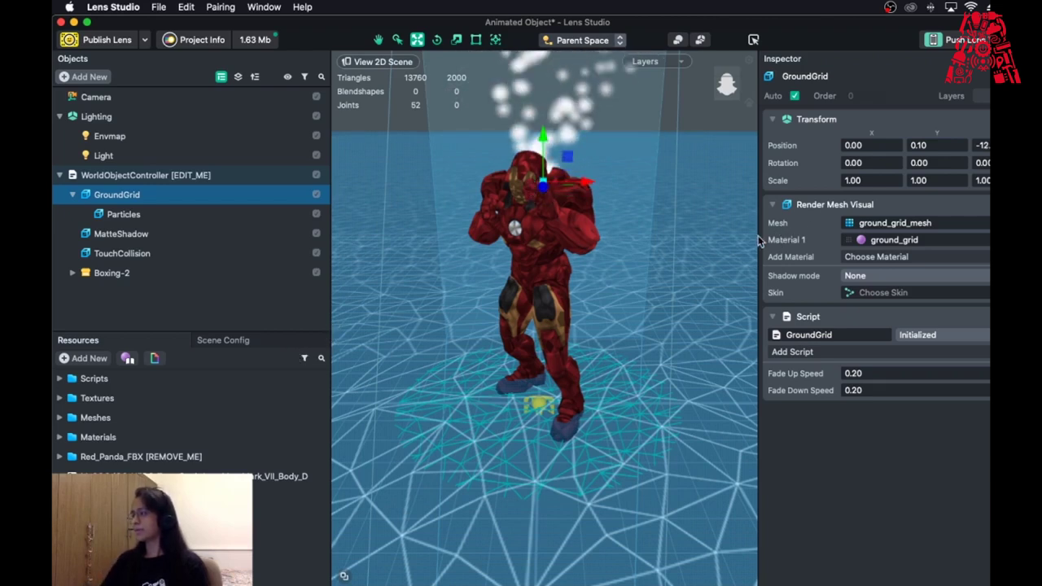
- Scale GroundGrid to 4 on the X, Y and Z axes
{"action": "left_click", "coordinate": [869, 180]}
{"action": "type", "text": "4"}
{"action": "key", "text": "Tab"}
{"action": "type", "text": "4"}
{"action": "key", "text": "Tab"}
{"action": "type", "text": "4"}
{"action": "key", "text": "Return"}
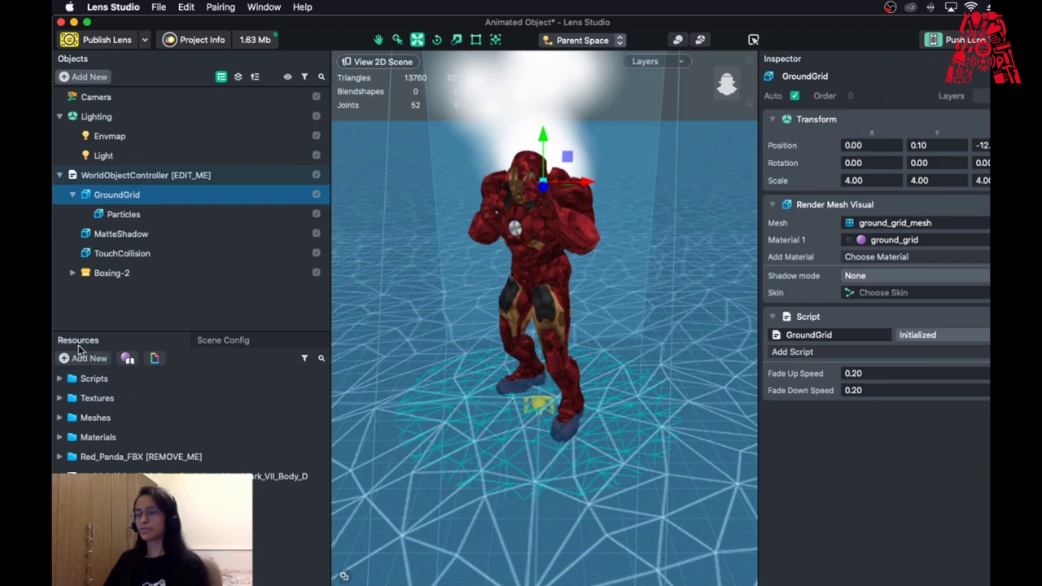
- Open the Particles Emitter Material's settings and enable World Position Seed
{"action": "left_click", "coordinate": [203, 515]}
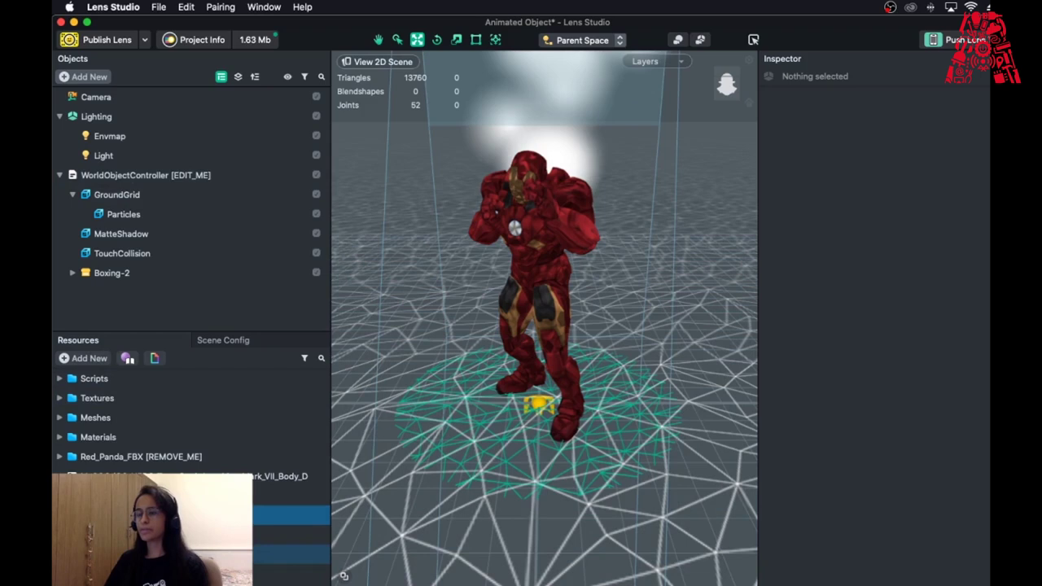
{"action": "left_click", "coordinate": [204, 553]}
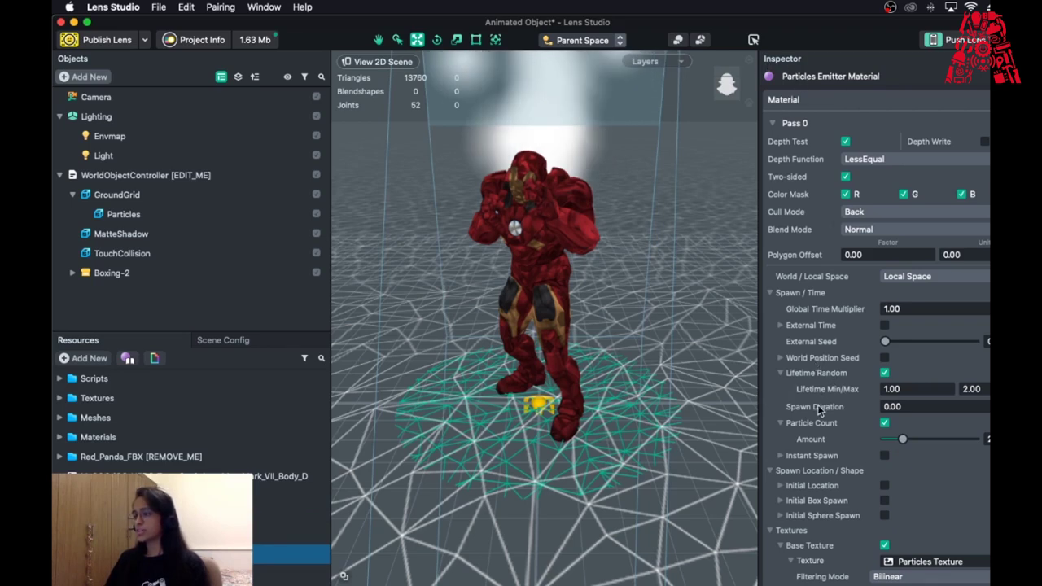
{"action": "left_click", "coordinate": [884, 358]}
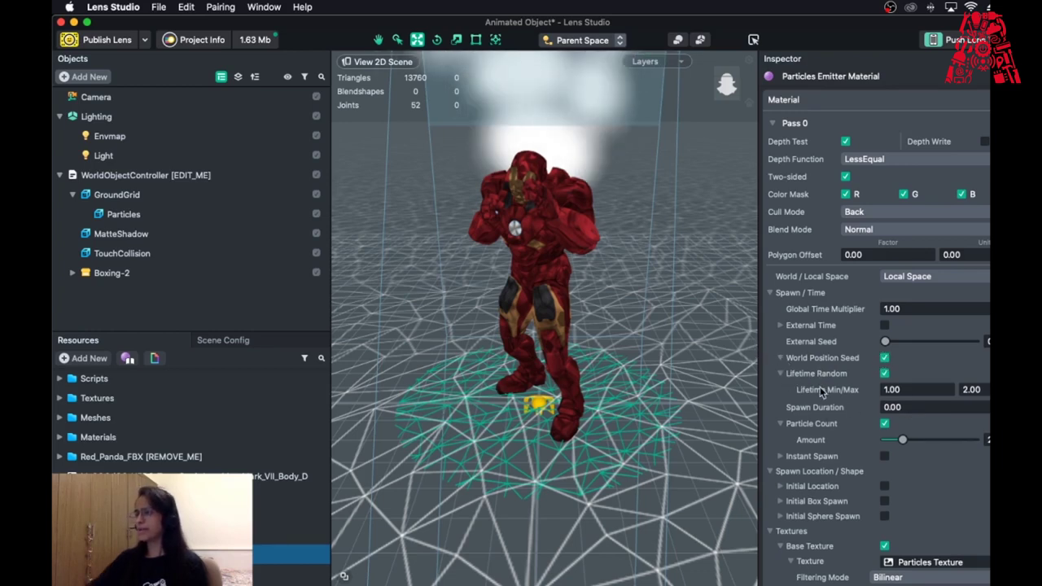
- Set the particles' random lifetime to a minimum of 2 and a maximum of 7
{"action": "left_click", "coordinate": [936, 391]}
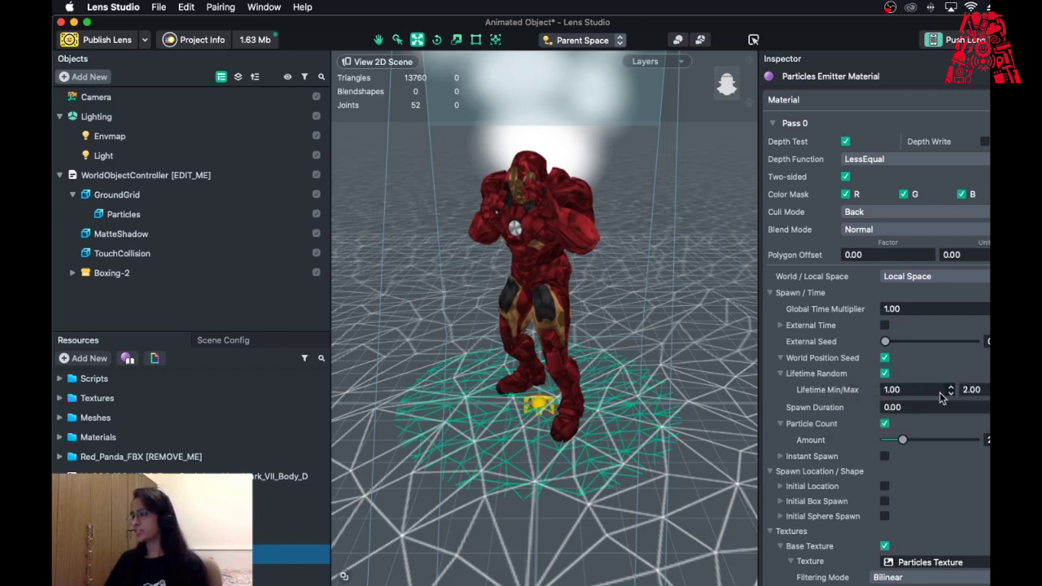
{"action": "left_click_drag", "start_coordinate": [930, 395], "coordinate": [862, 393]}
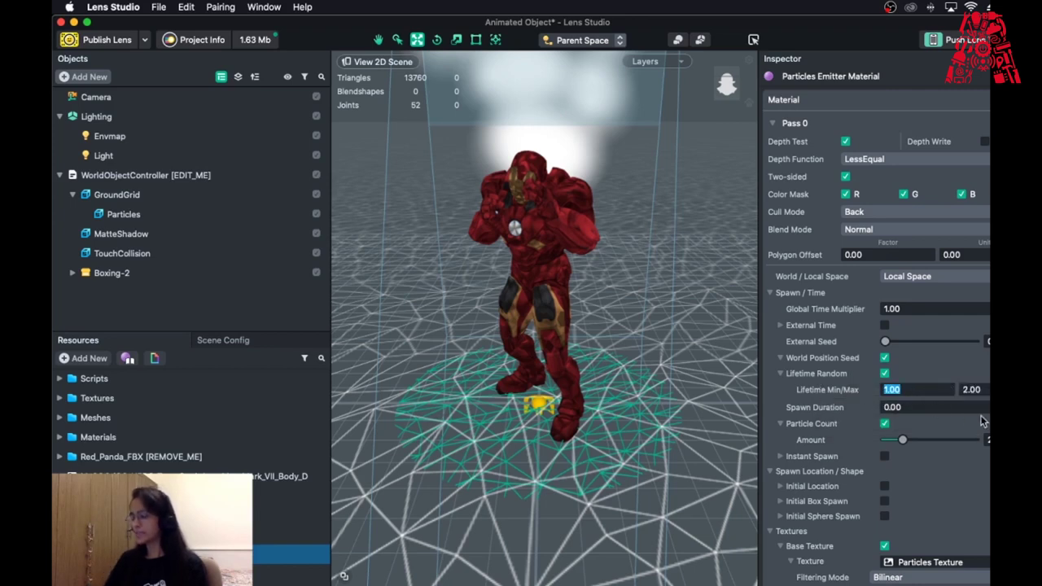
{"action": "type", "text": "2"}
{"action": "key", "text": "Tab"}
{"action": "type", "text": "7"}
{"action": "key", "text": "Tab"}
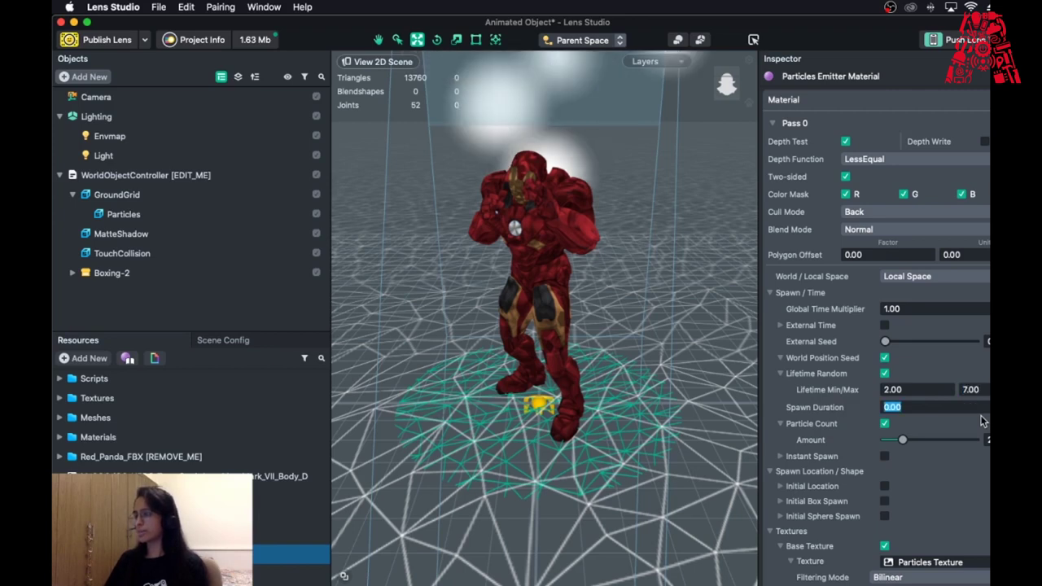
{"action": "key", "text": "Return"}
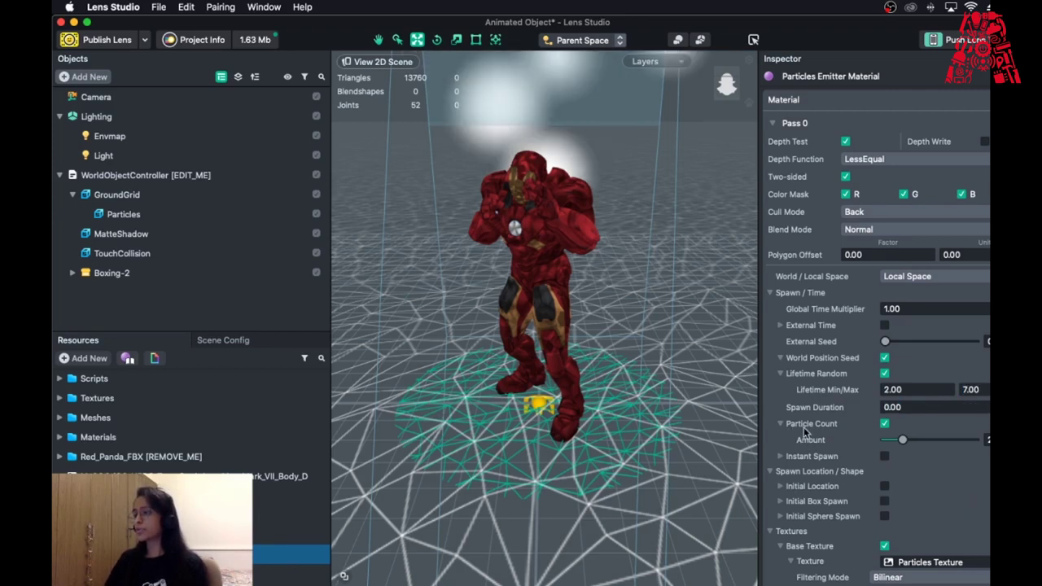
- Raise the Particle Count amount to its maximum and enable Initial Box Spawn for the particles
{"action": "scroll", "coordinate": [923, 438], "scroll_direction": "down", "scroll_amount": 2}
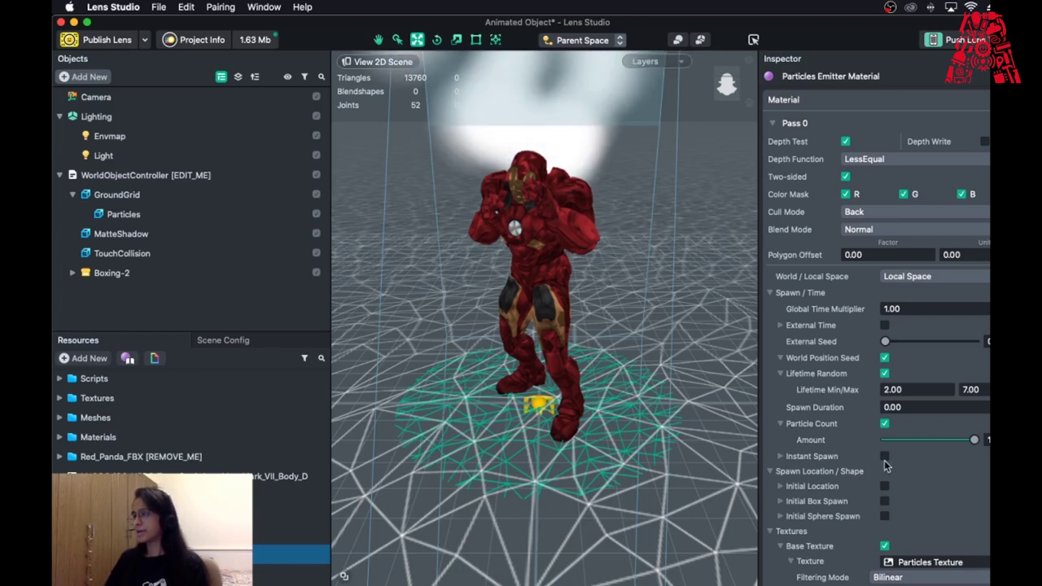
{"action": "scroll", "coordinate": [875, 459], "scroll_direction": "down", "scroll_amount": 1}
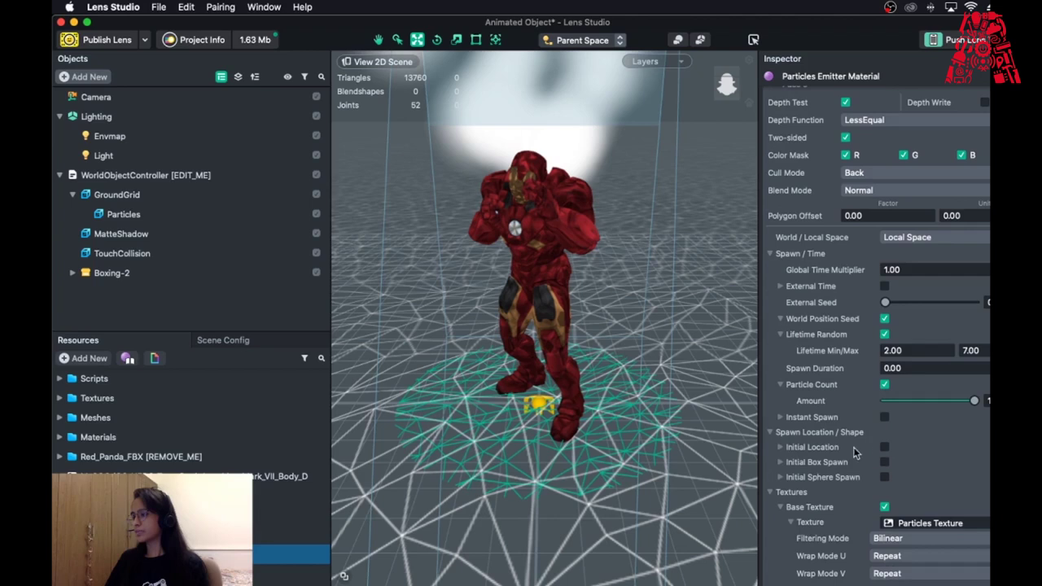
{"action": "left_click", "coordinate": [885, 462]}
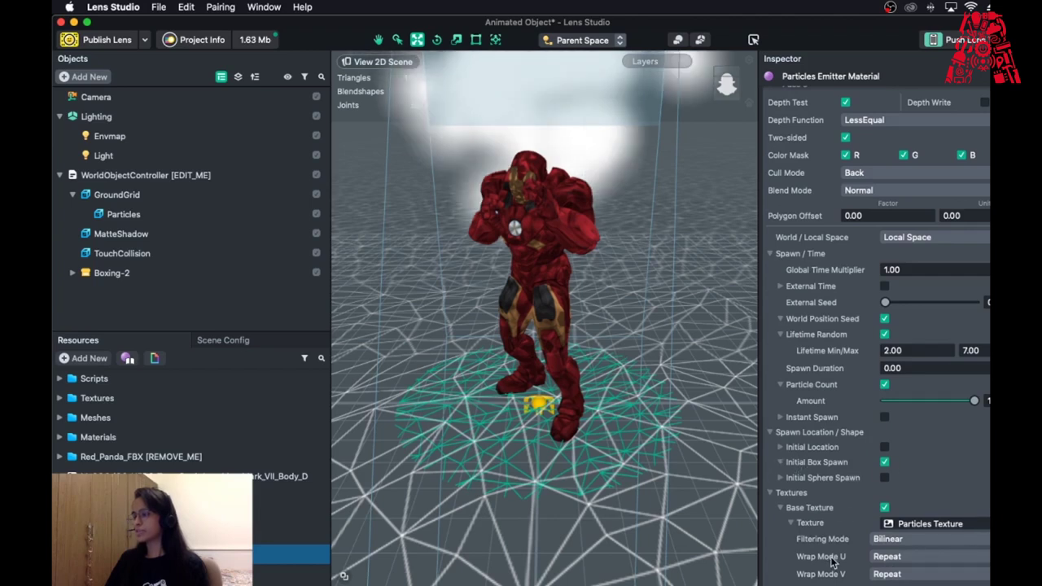
- Set the particles' Spawn Box to 30 on X and 4 on Y
{"action": "left_click", "coordinate": [894, 479]}
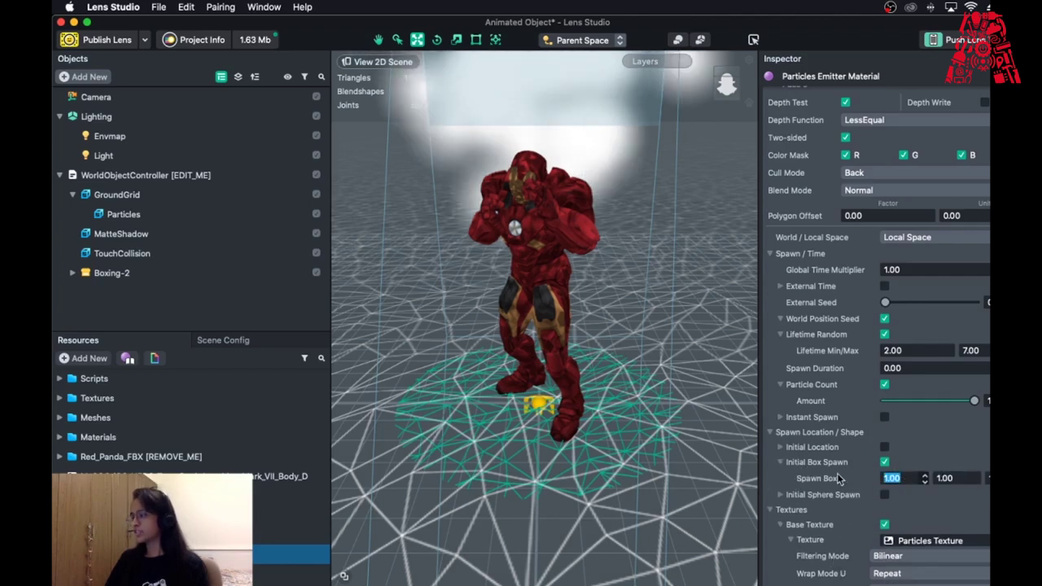
{"action": "type", "text": "30"}
{"action": "key", "text": "Tab"}
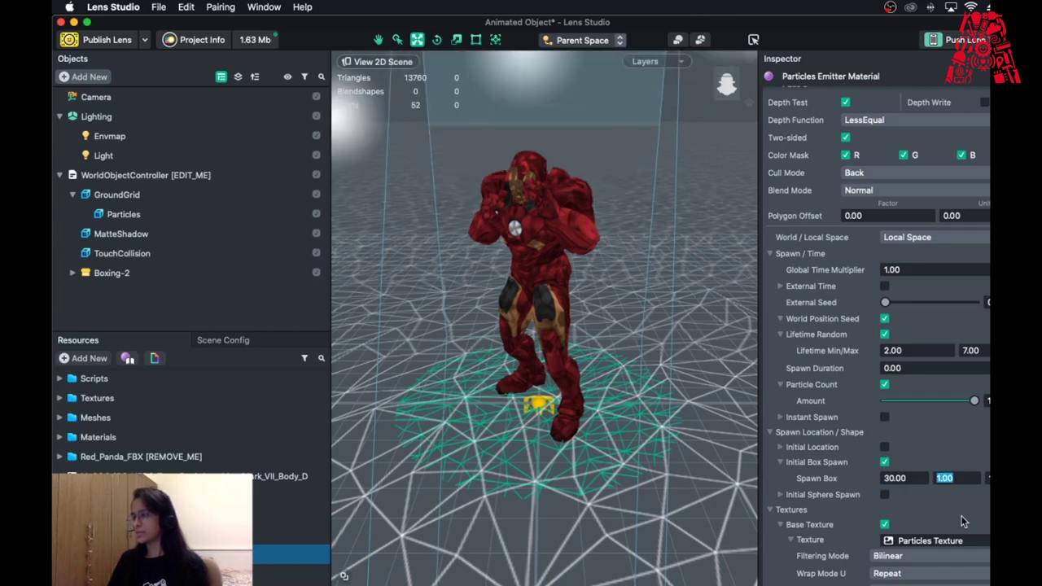
{"action": "type", "text": "4"}
{"action": "key", "text": "Tab"}
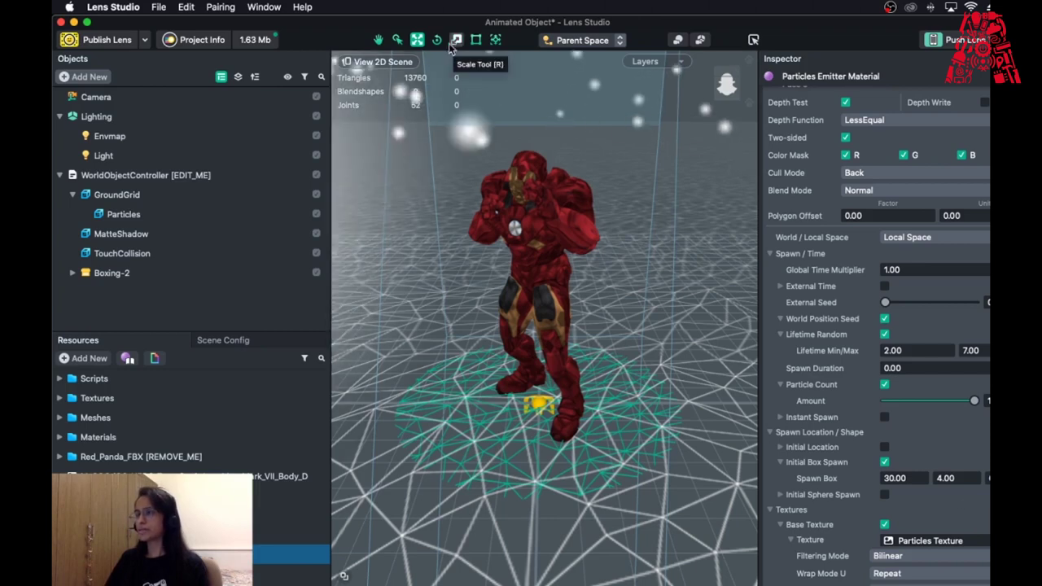
{"action": "left_click", "coordinate": [528, 199]}
{"action": "left_click_drag", "start_coordinate": [539, 404], "coordinate": [546, 430]}
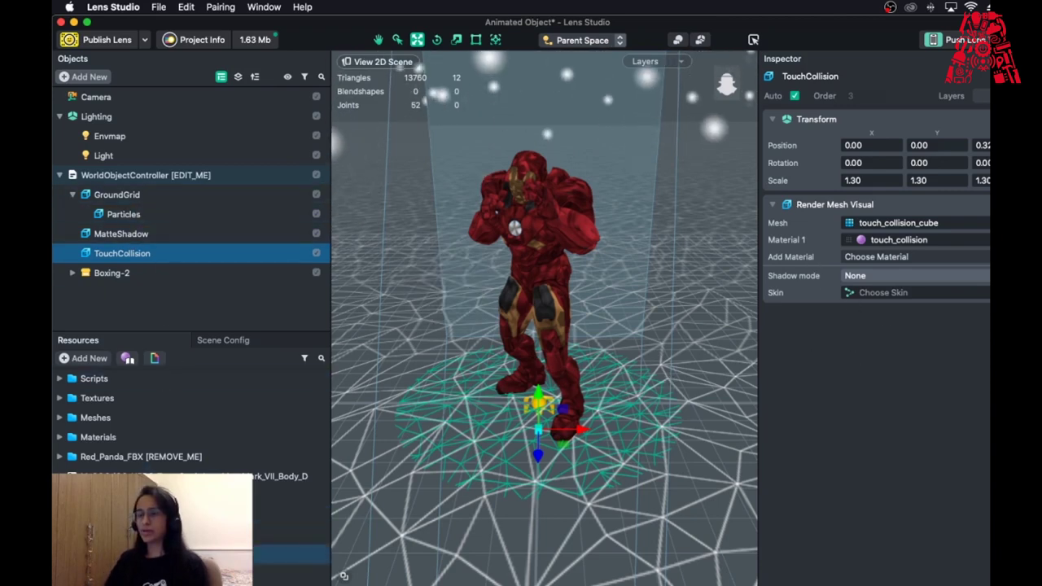
- Reopen the Particles Emitter Material's settings, enable Noise and expand its options
{"action": "left_click", "coordinate": [293, 555]}
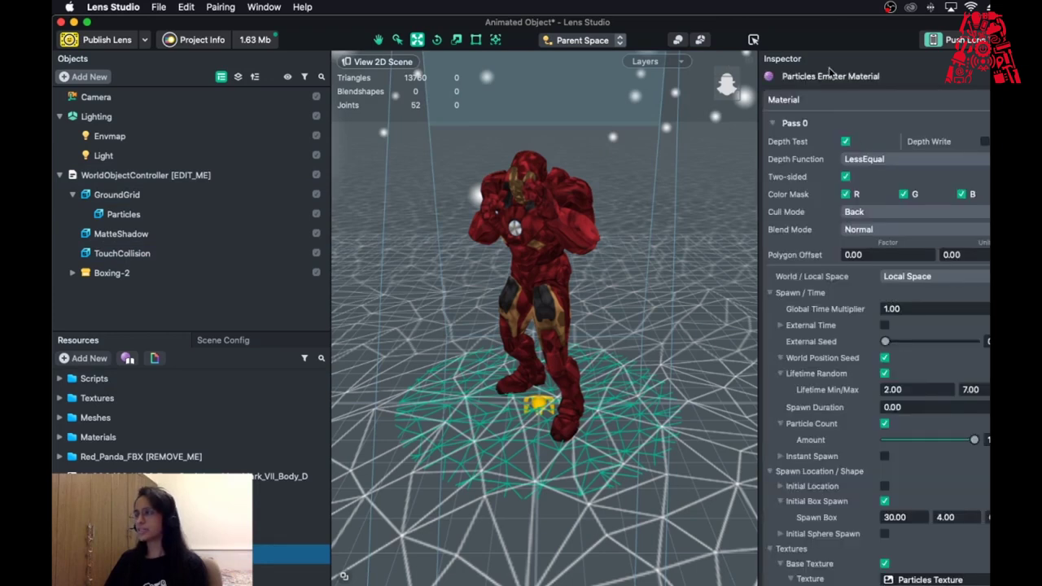
{"action": "scroll", "coordinate": [902, 358], "scroll_direction": "down", "scroll_amount": 10}
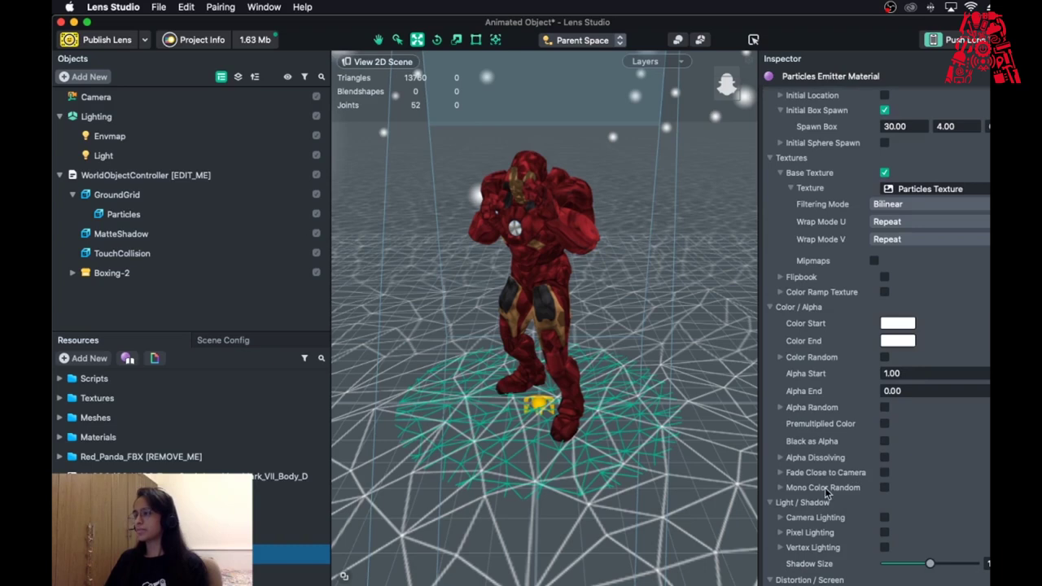
{"action": "scroll", "coordinate": [826, 493], "scroll_direction": "down", "scroll_amount": 3}
{"action": "left_click", "coordinate": [885, 508]}
{"action": "left_click", "coordinate": [782, 508]}
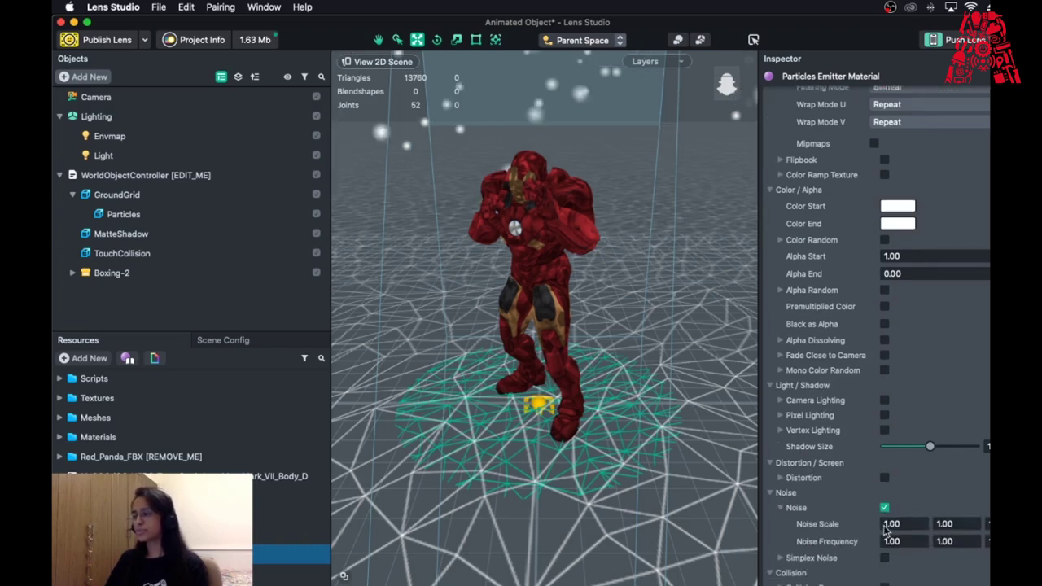
- Set the particles' Noise Scale to 5 on X and Y
{"action": "left_click_drag", "start_coordinate": [915, 525], "coordinate": [857, 529]}
{"action": "type", "text": "5"}
{"action": "key", "text": "Tab"}
{"action": "type", "text": "5"}
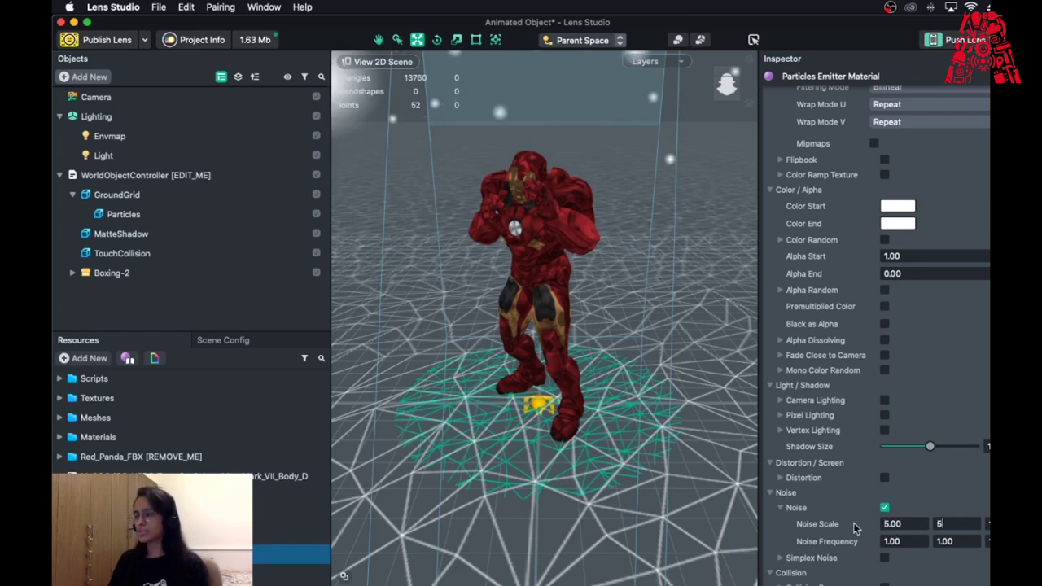
{"action": "key", "text": "Return"}
- Set the particles' Noise Frequency to 10 on X and Y
{"action": "key", "text": "Tab"}
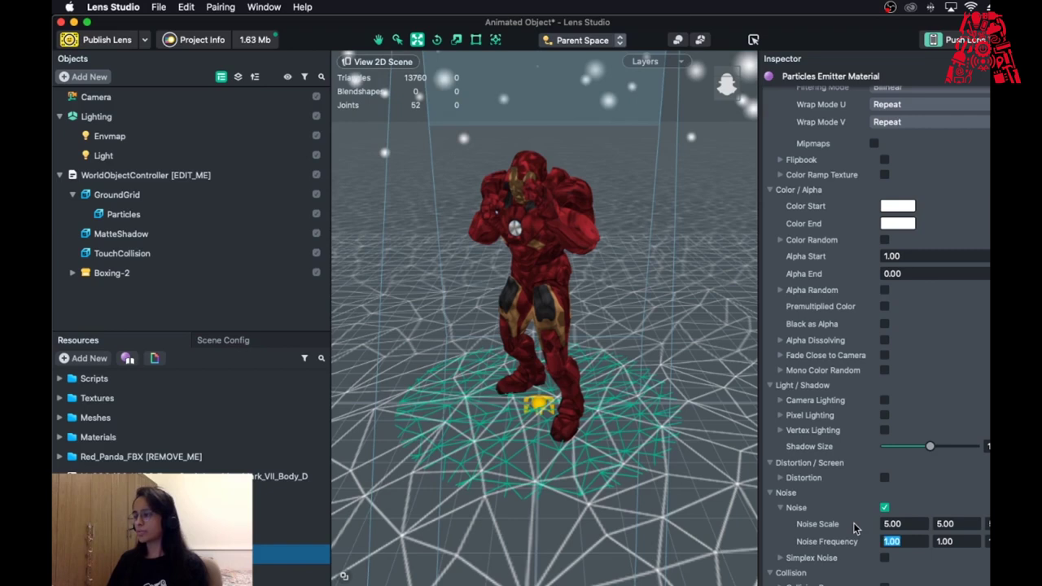
{"action": "type", "text": "10"}
{"action": "key", "text": "Tab"}
{"action": "type", "text": "1"}
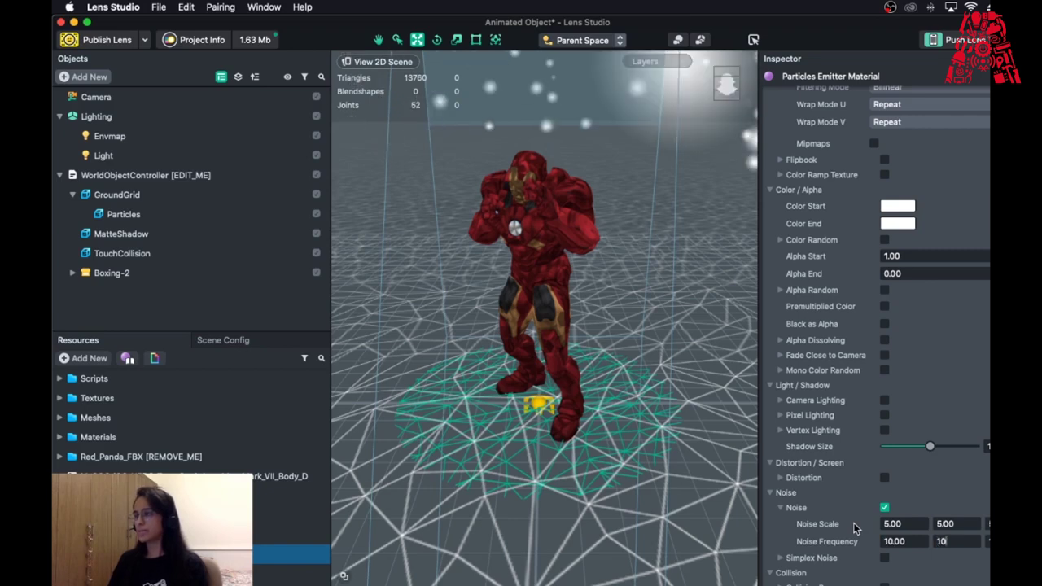
{"action": "key", "text": "Return"}
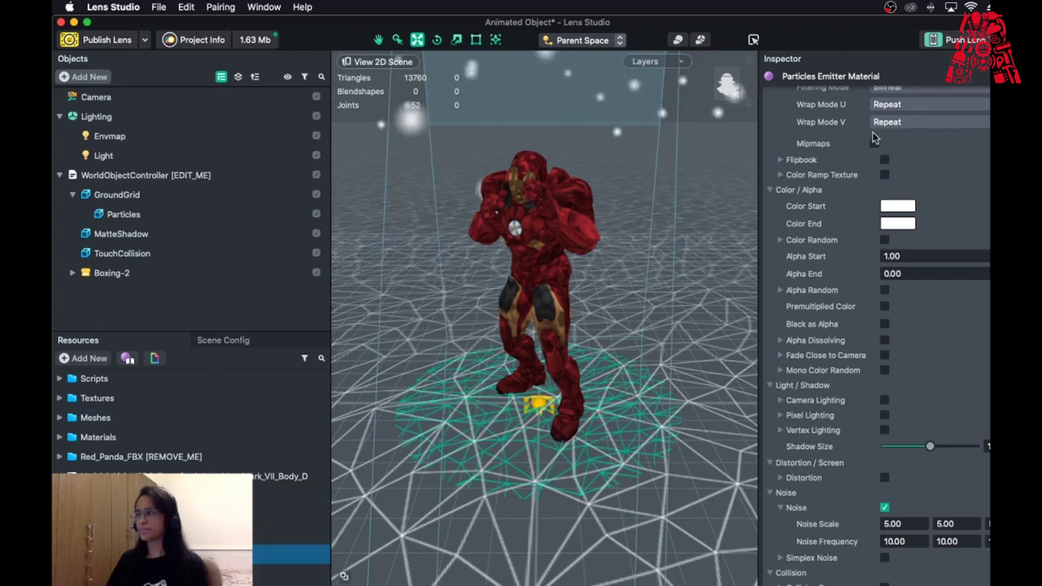
- Open the settings of the WorldObjectController object
{"action": "scroll", "coordinate": [844, 221], "scroll_direction": "up", "scroll_amount": 3}
{"action": "left_click", "coordinate": [156, 198]}
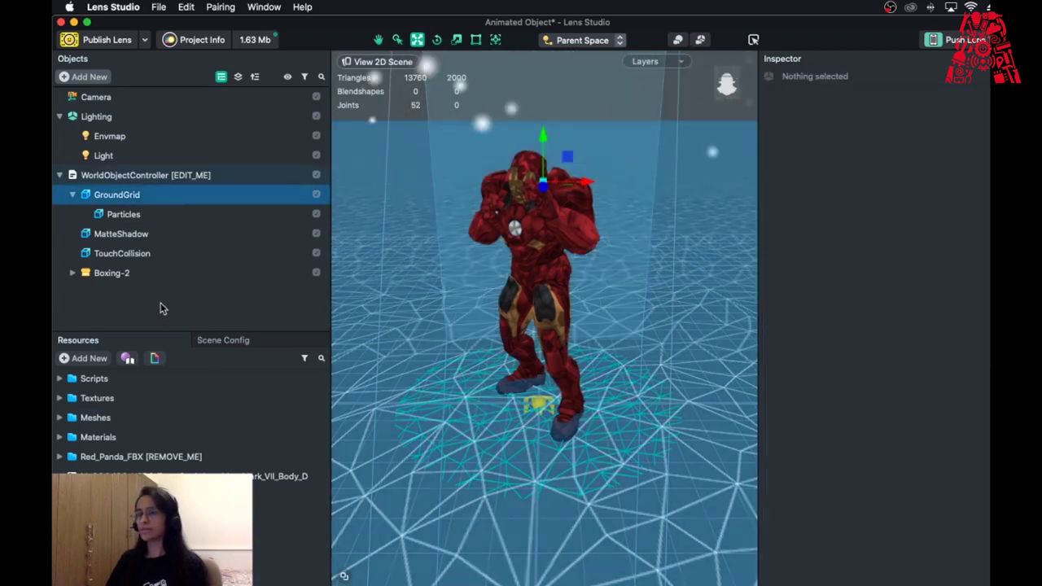
{"action": "left_click", "coordinate": [162, 174]}
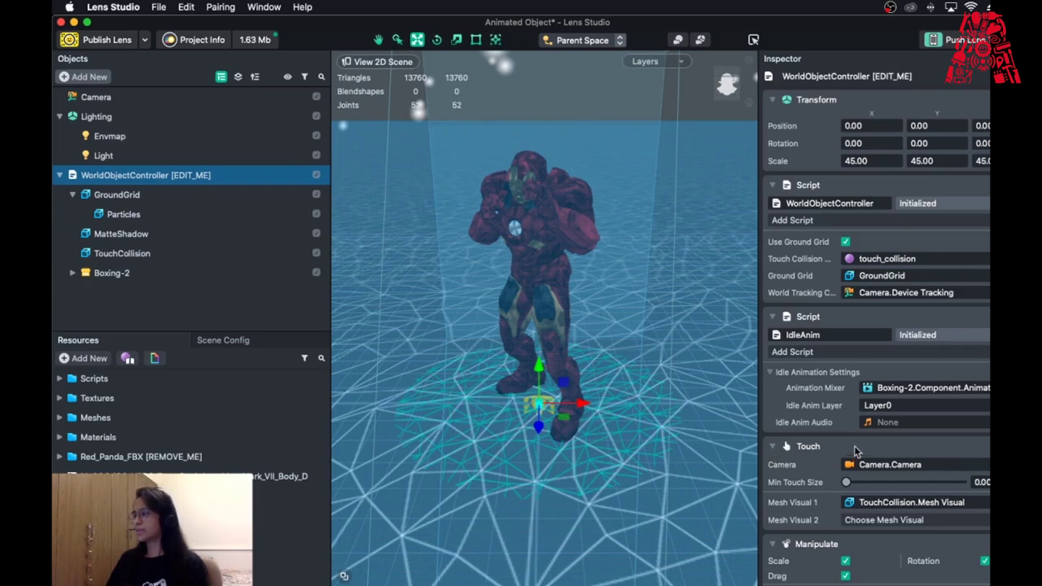
{"action": "left_click", "coordinate": [104, 363]}
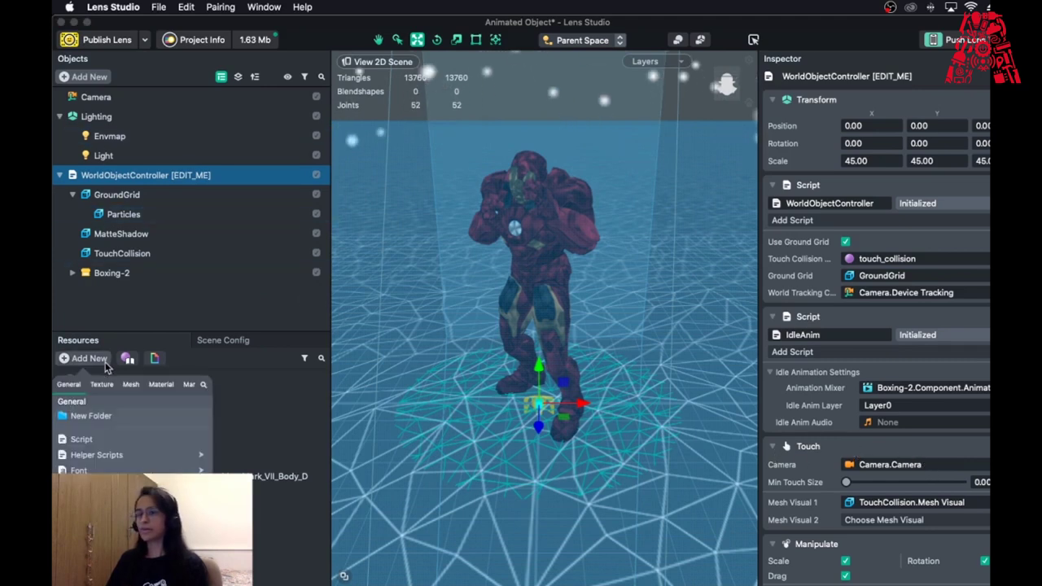
{"action": "scroll", "coordinate": [105, 456], "scroll_direction": "down", "scroll_amount": 10}
{"action": "scroll", "coordinate": [130, 434], "scroll_direction": "down", "scroll_amount": 3}
{"action": "key", "text": "Escape"}
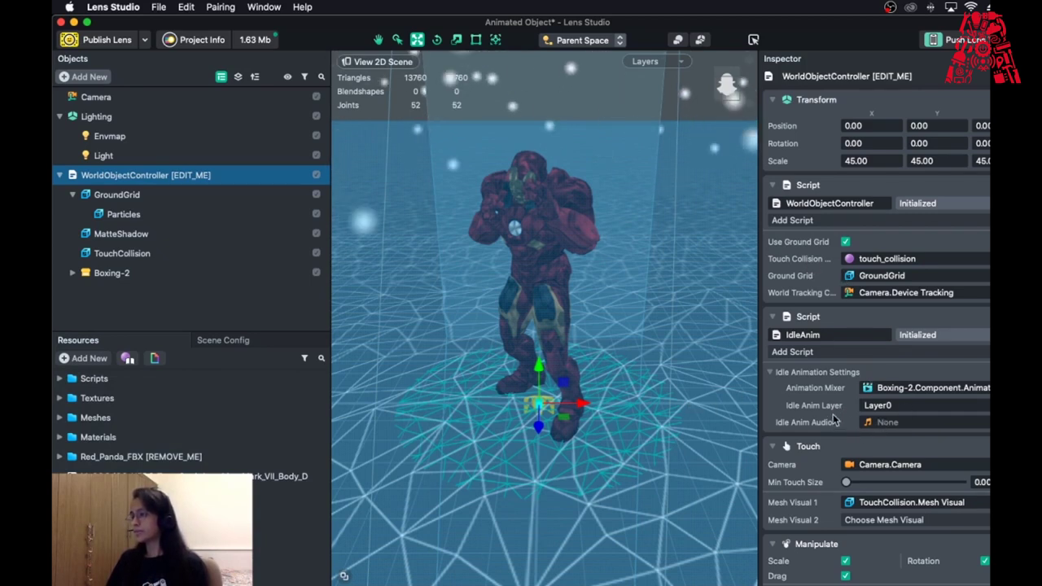
{"action": "scroll", "coordinate": [888, 345], "scroll_direction": "down", "scroll_amount": 1}
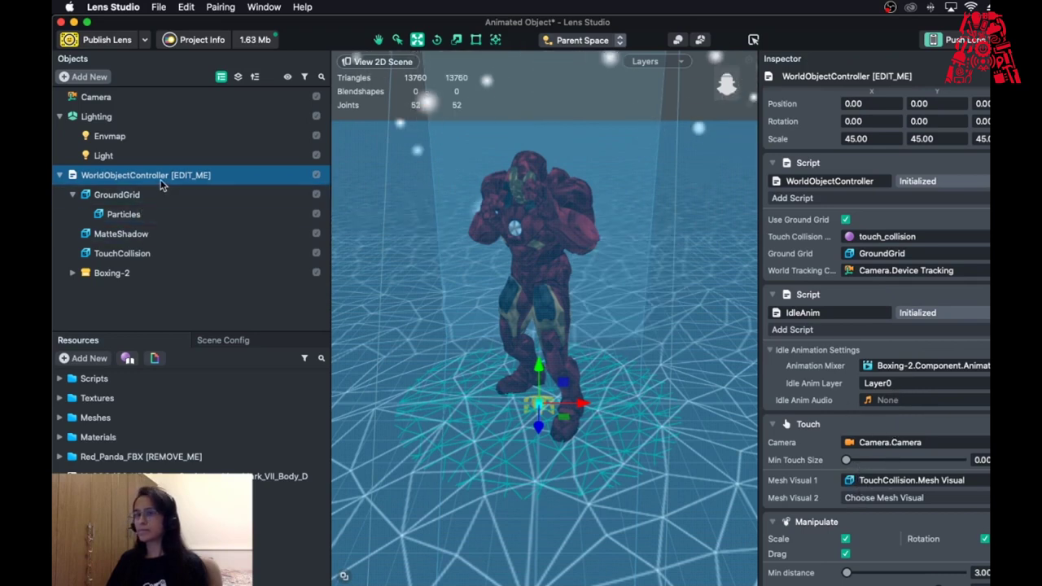
{"action": "left_click", "coordinate": [143, 274]}
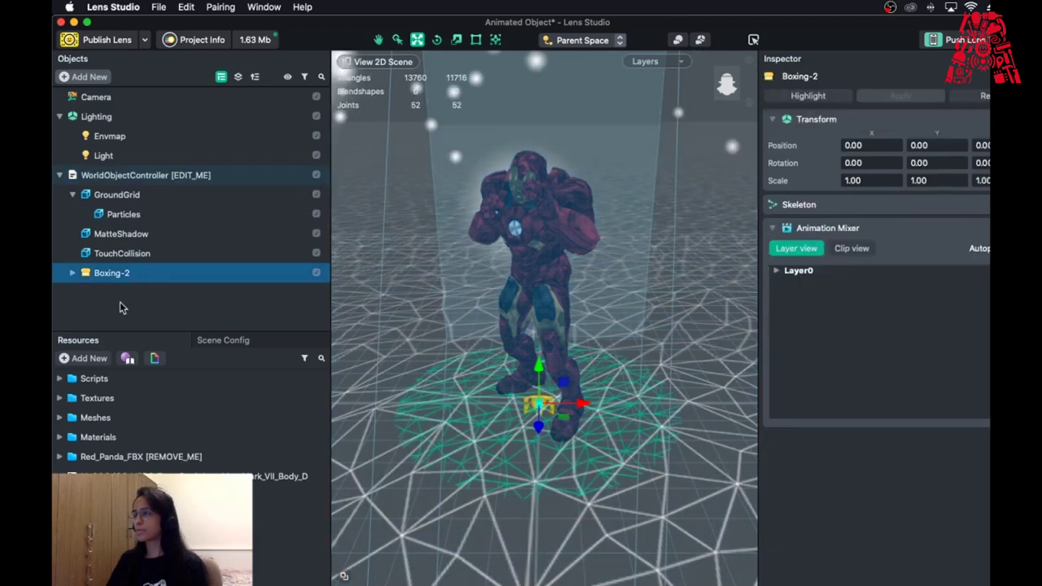
{"action": "left_click", "coordinate": [149, 177]}
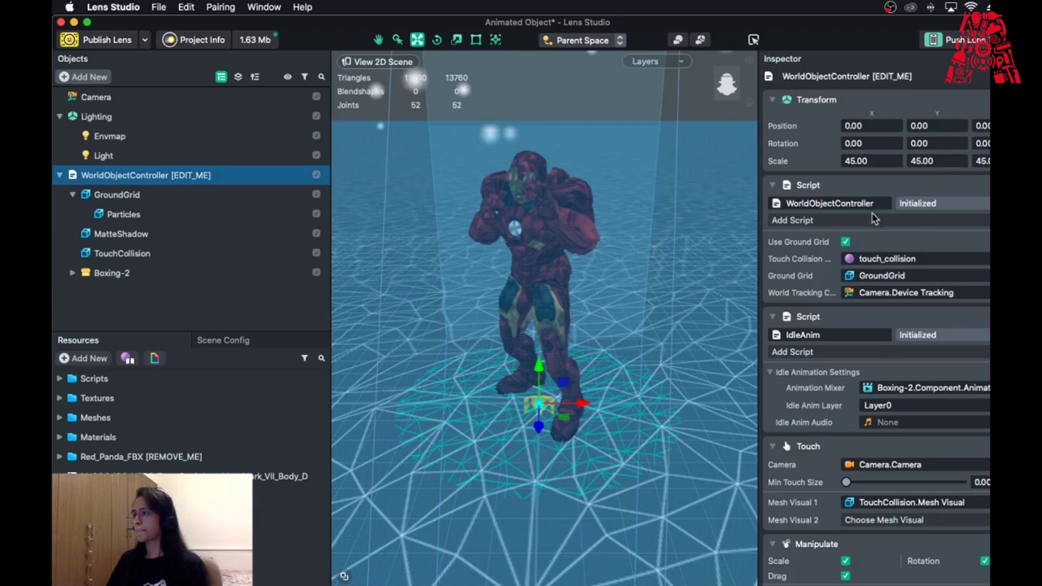
{"action": "left_click", "coordinate": [874, 211]}
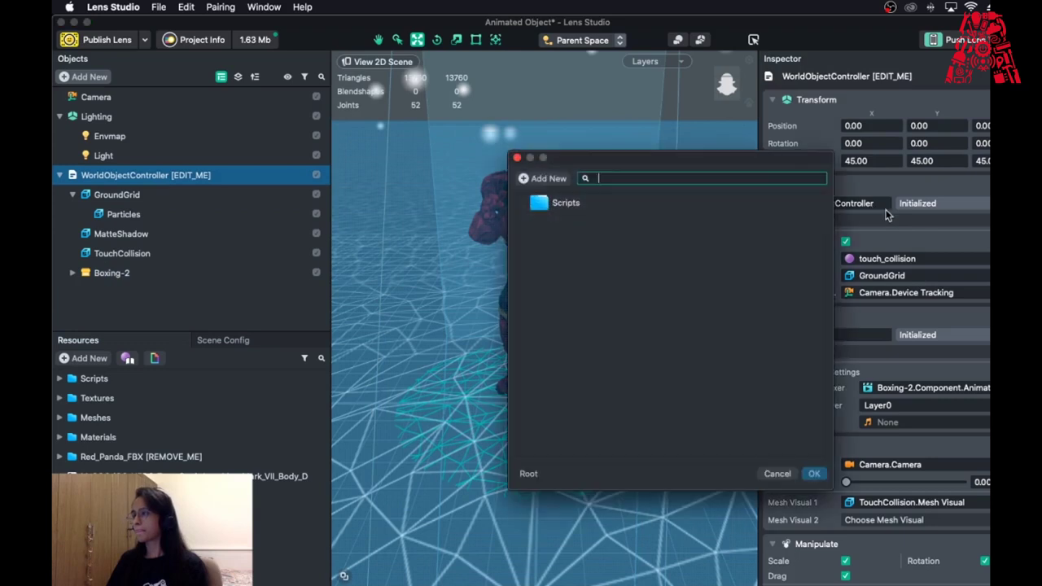
{"action": "left_click", "coordinate": [514, 160]}
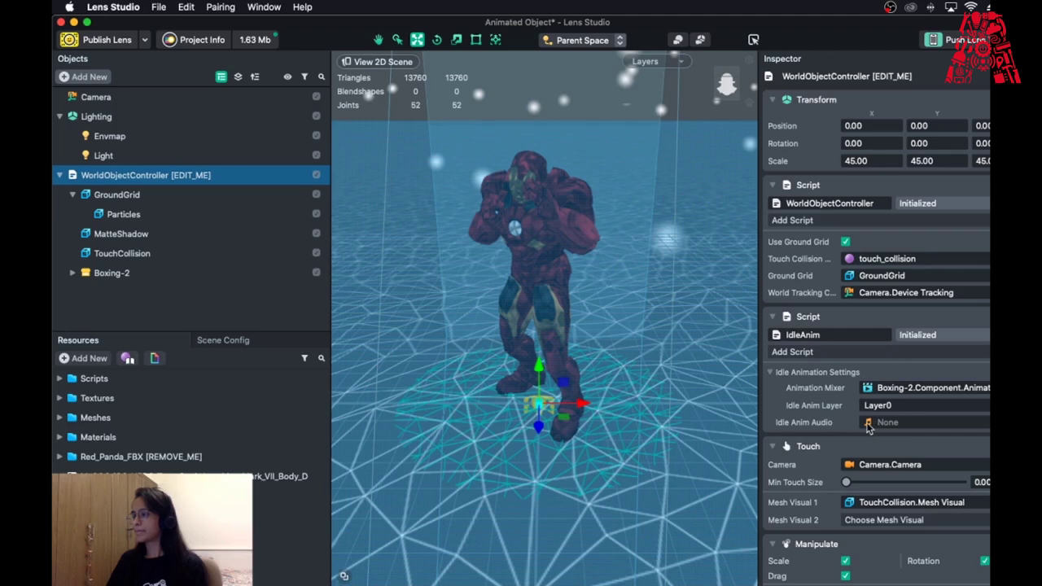
- Import the "All the way up (Trap Remix)" MP3 from the Snapchat-filter-master folder and assign it as the Idle Anim Audio
{"action": "left_click", "coordinate": [771, 373]}
{"action": "left_click", "coordinate": [771, 373]}
{"action": "left_click", "coordinate": [913, 426]}
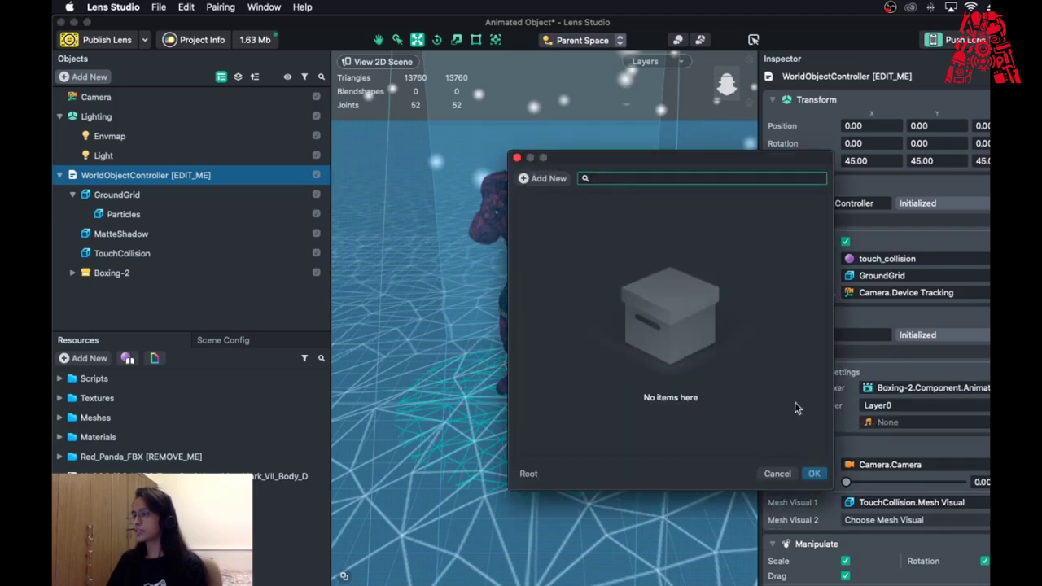
{"action": "left_click", "coordinate": [539, 180]}
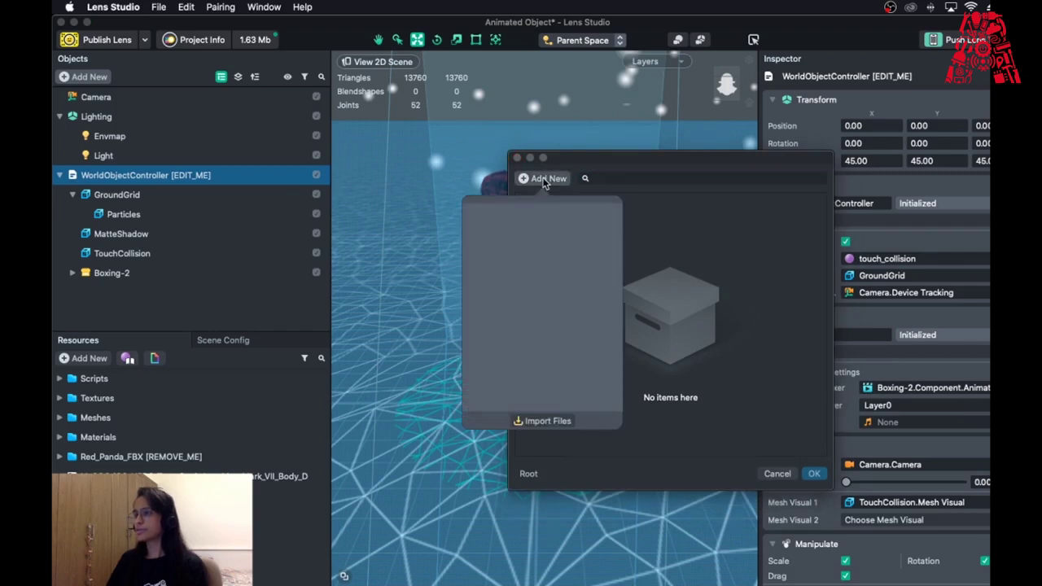
{"action": "left_click", "coordinate": [547, 421]}
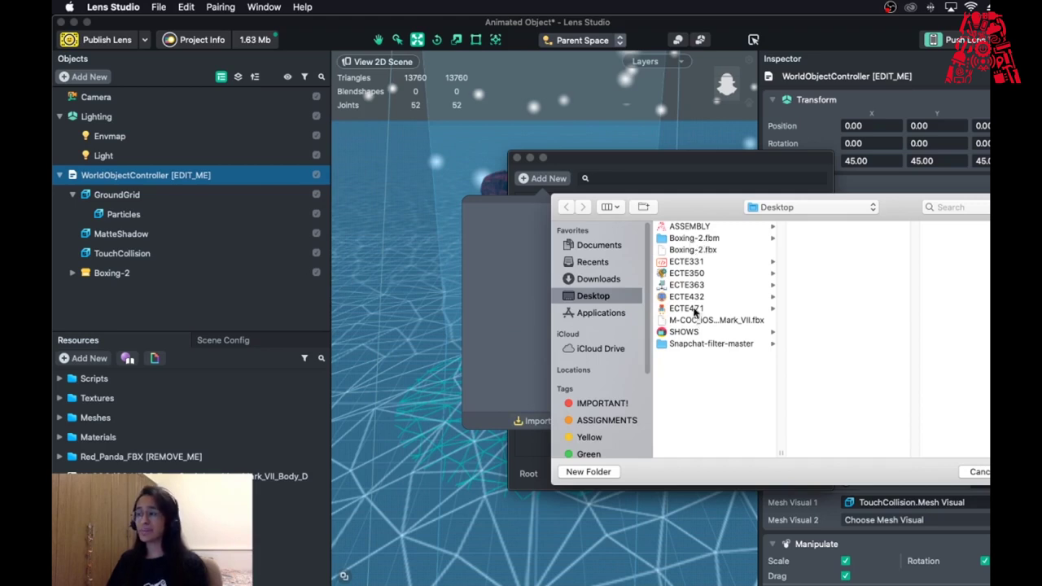
{"action": "left_click", "coordinate": [683, 332]}
{"action": "left_click", "coordinate": [688, 344]}
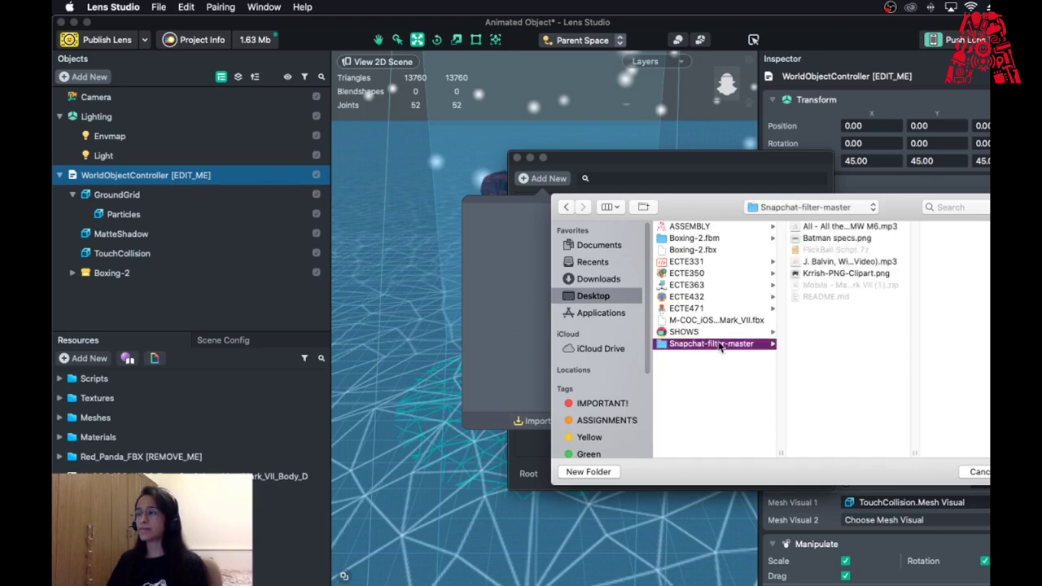
{"action": "left_click", "coordinate": [850, 228]}
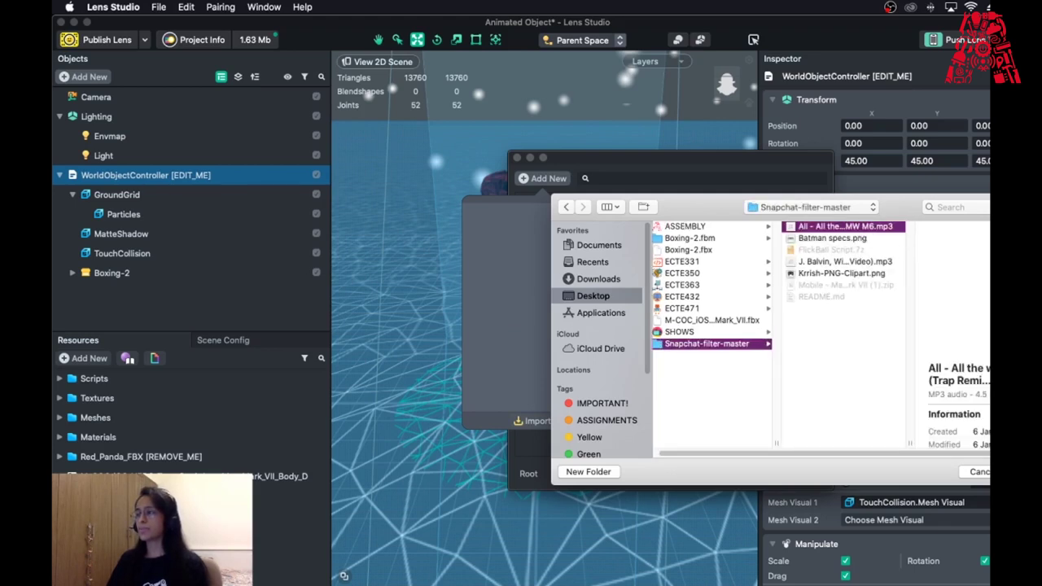
{"action": "left_click", "coordinate": [981, 471]}
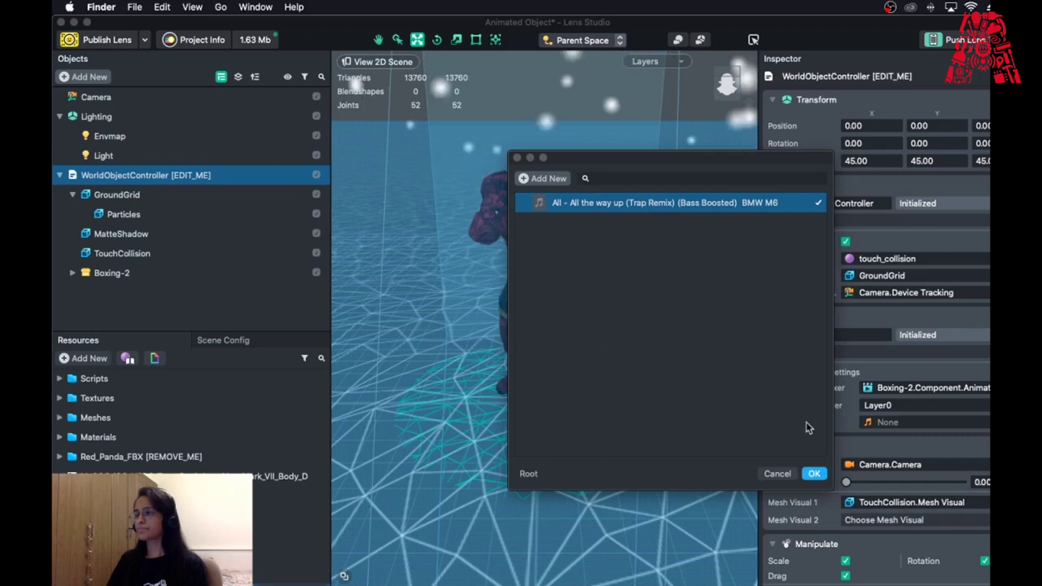
{"action": "left_click", "coordinate": [816, 474]}
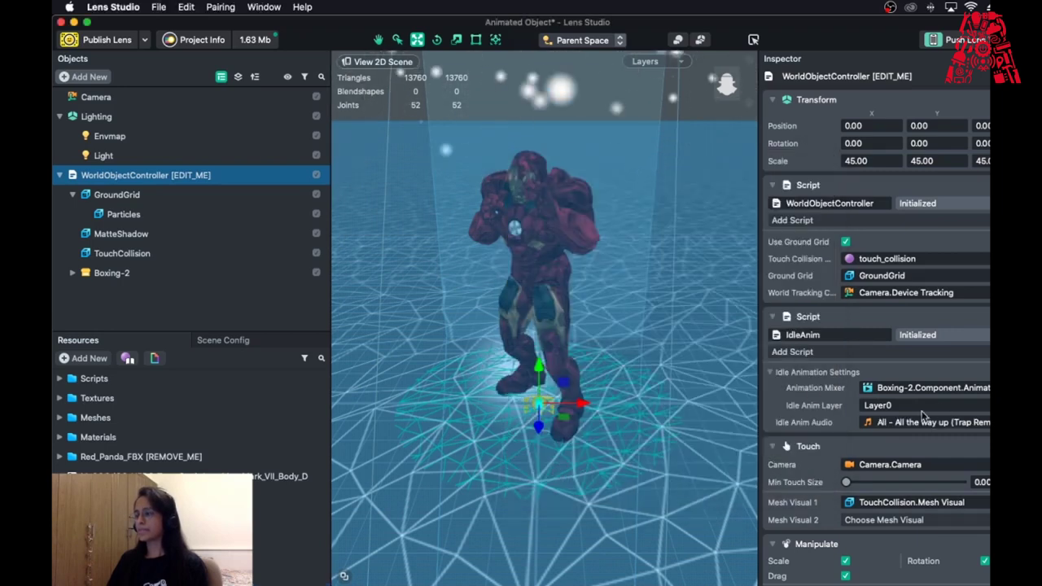
{"action": "key", "text": "XF86AudioMute"}
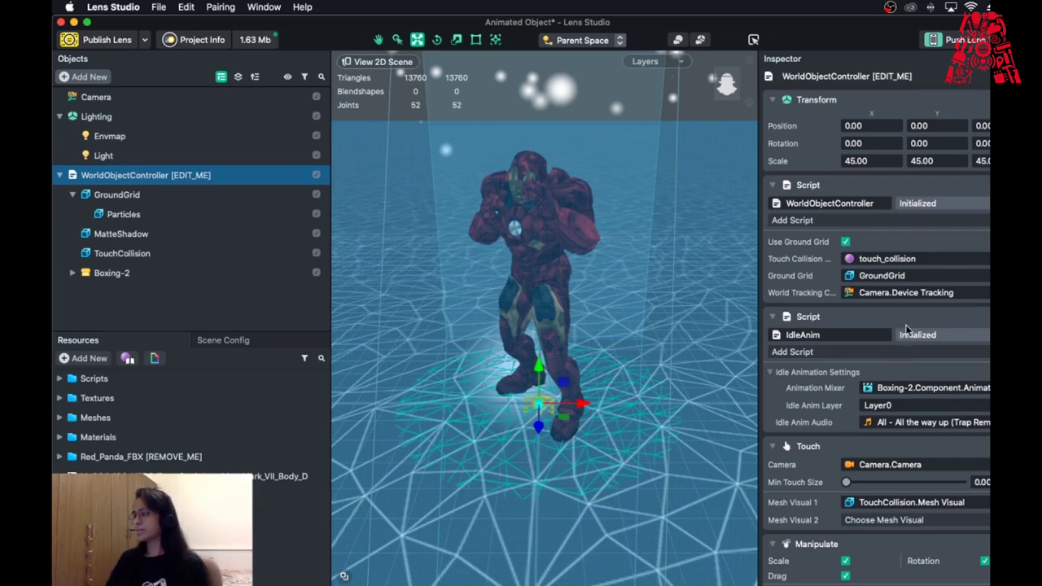
{"action": "left_click", "coordinate": [920, 440]}
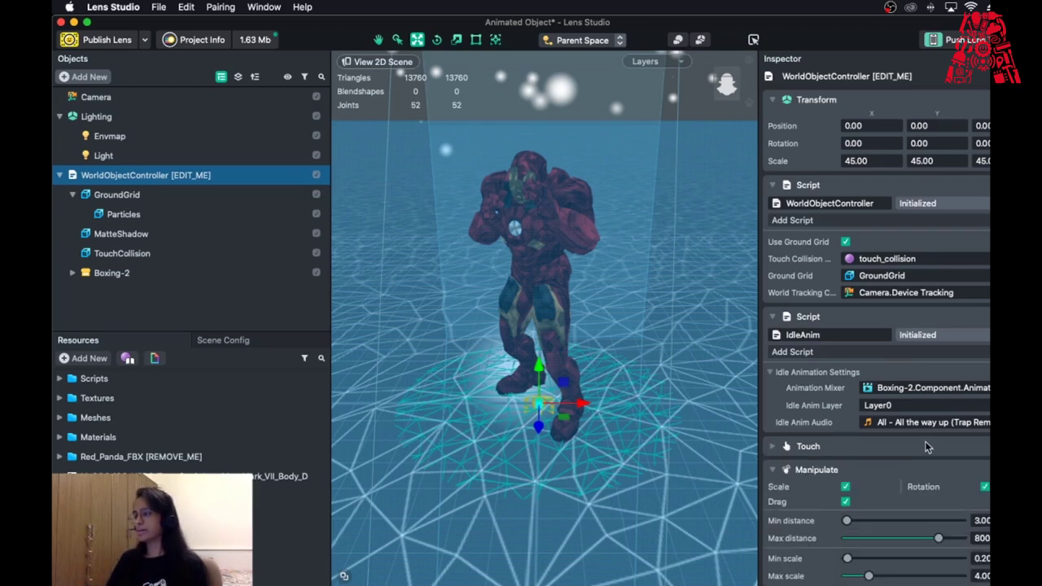
{"action": "left_click", "coordinate": [773, 447]}
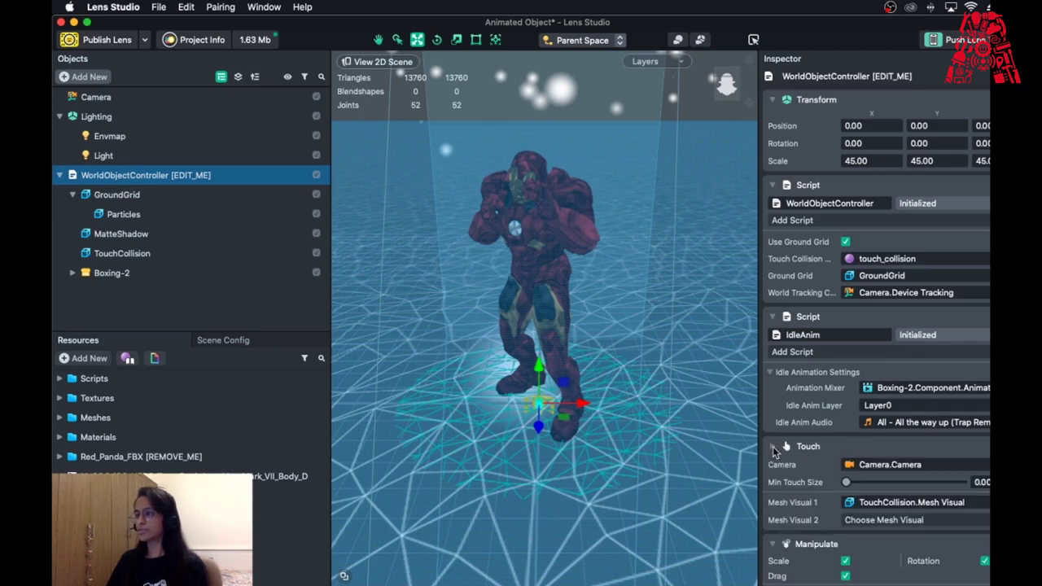
{"action": "left_click", "coordinate": [960, 39]}
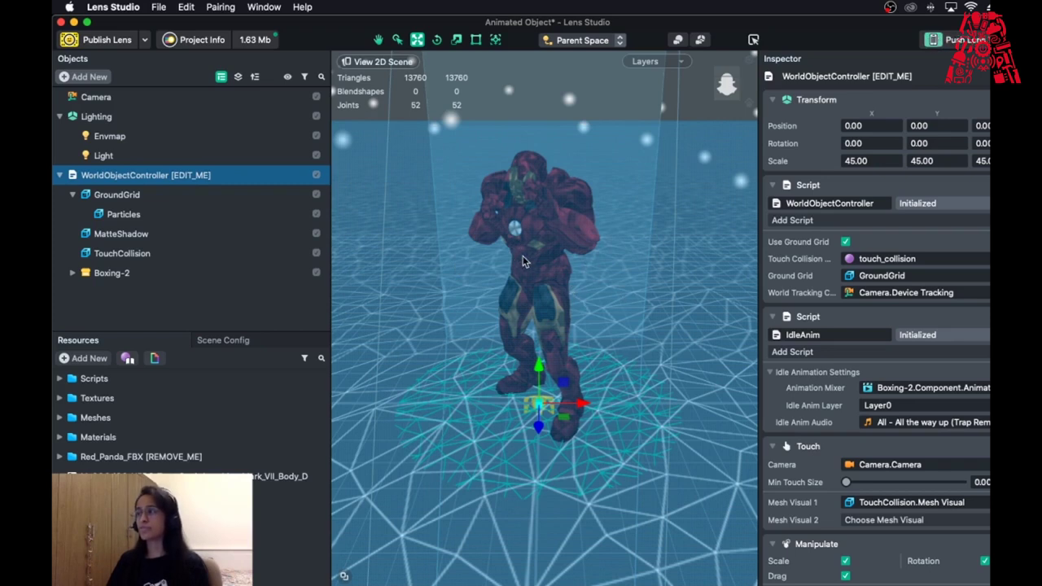
{"action": "left_click", "coordinate": [629, 301]}
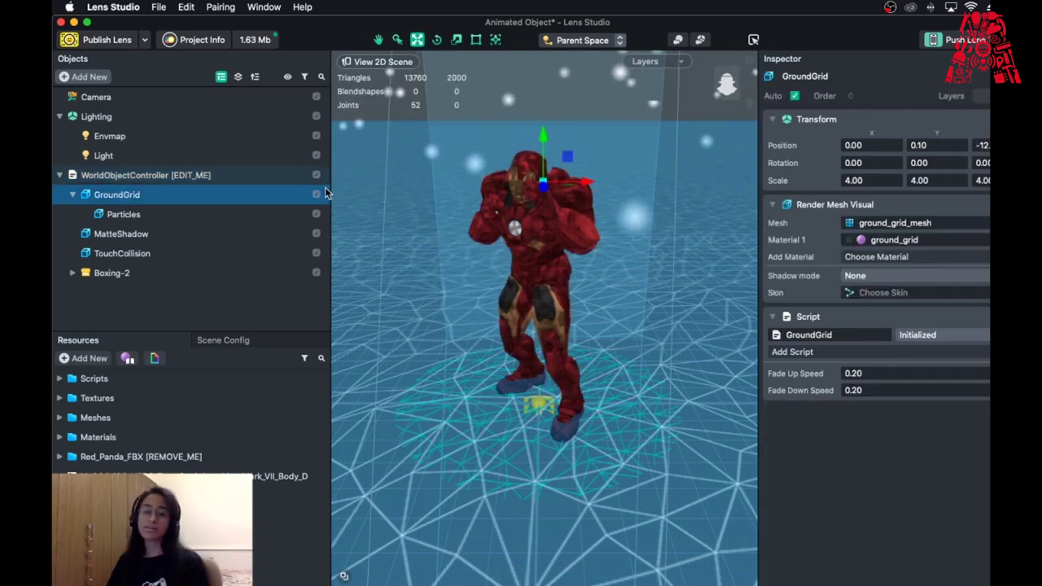
{"action": "key", "text": "super+Tab"}
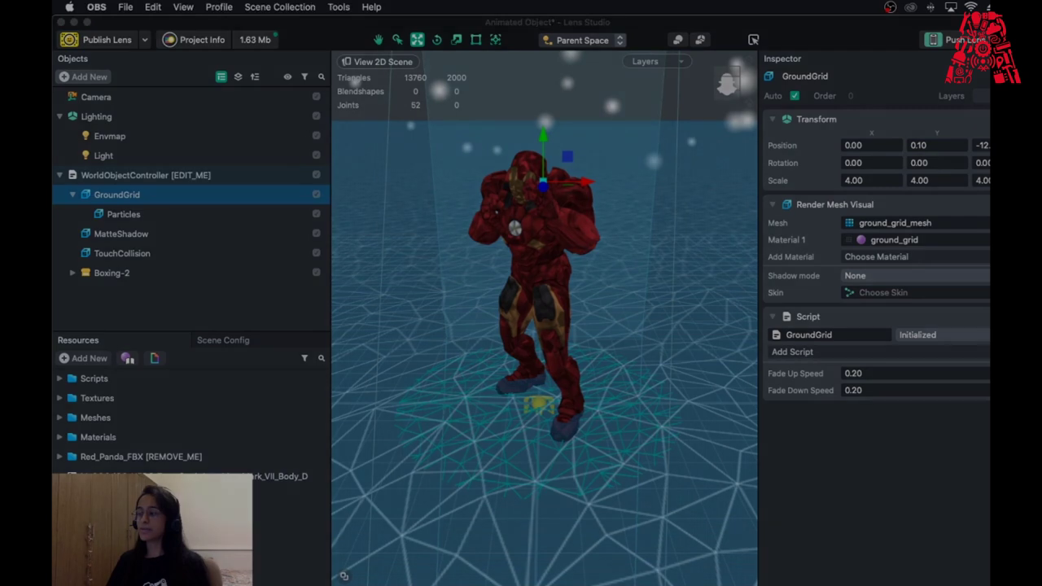